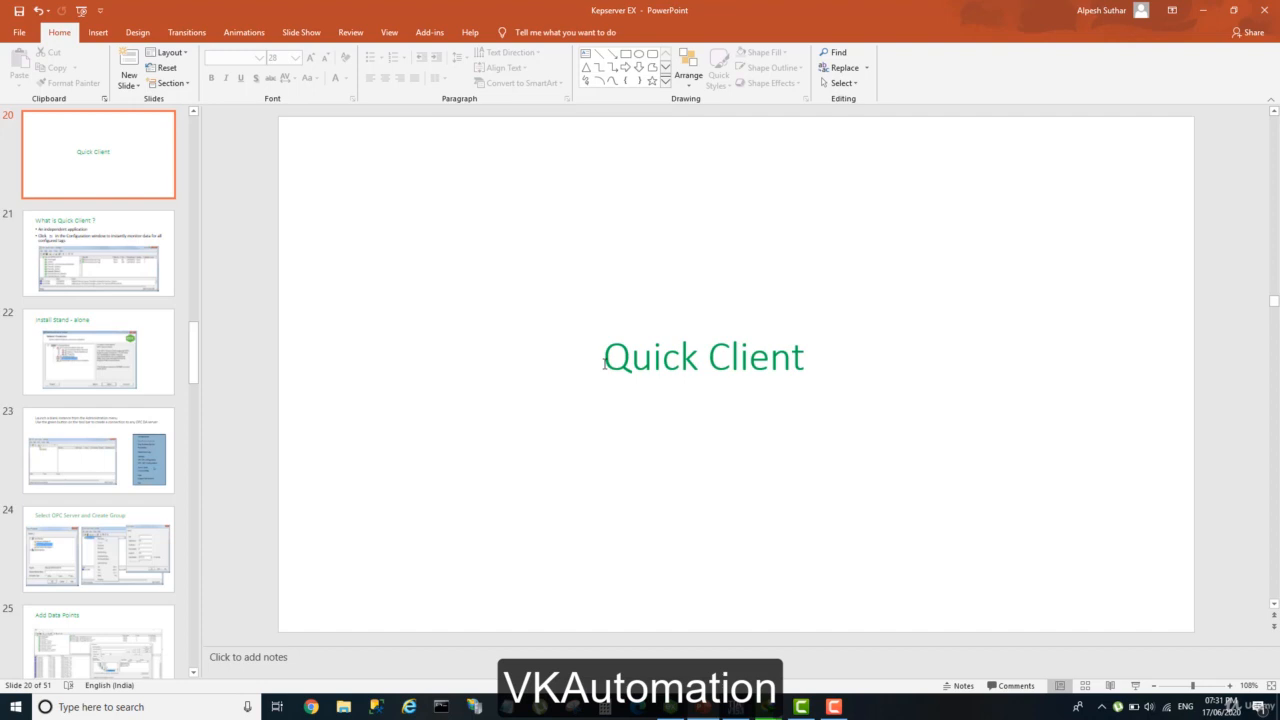
Show the "What is Quick Client ?" slide and highlight its "An independent application" bullet.
click(604, 362)
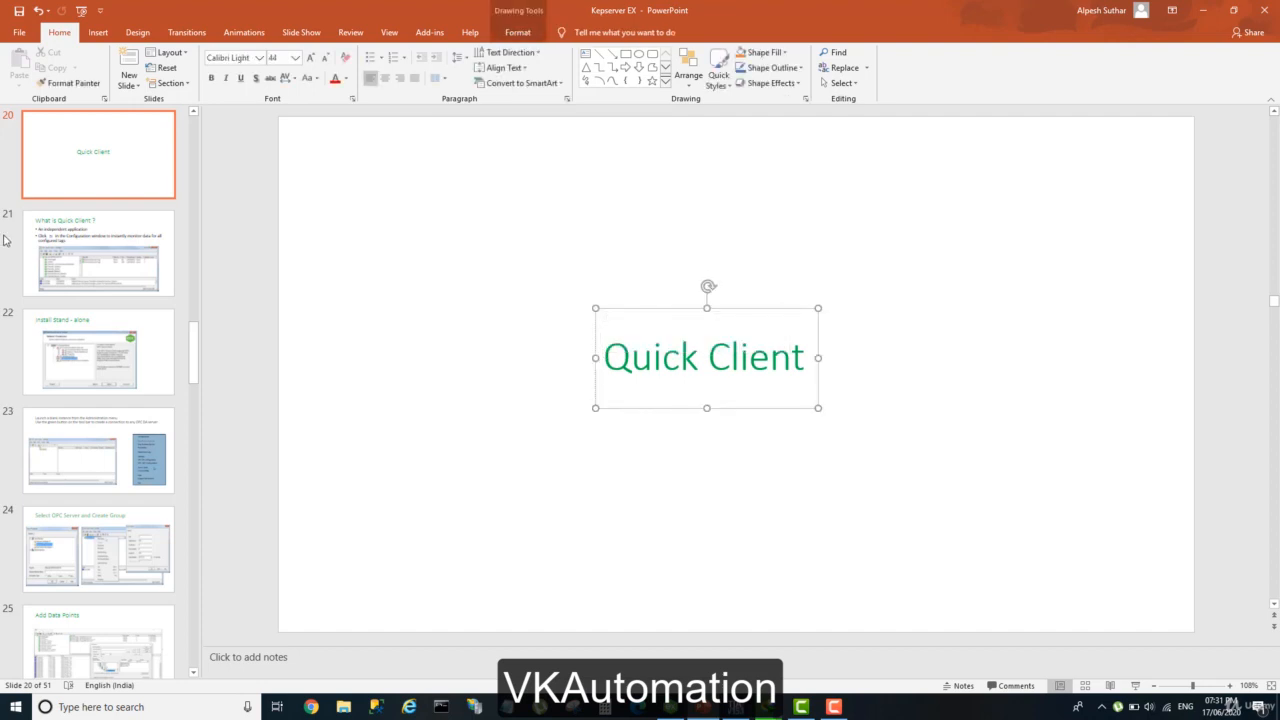
click(118, 278)
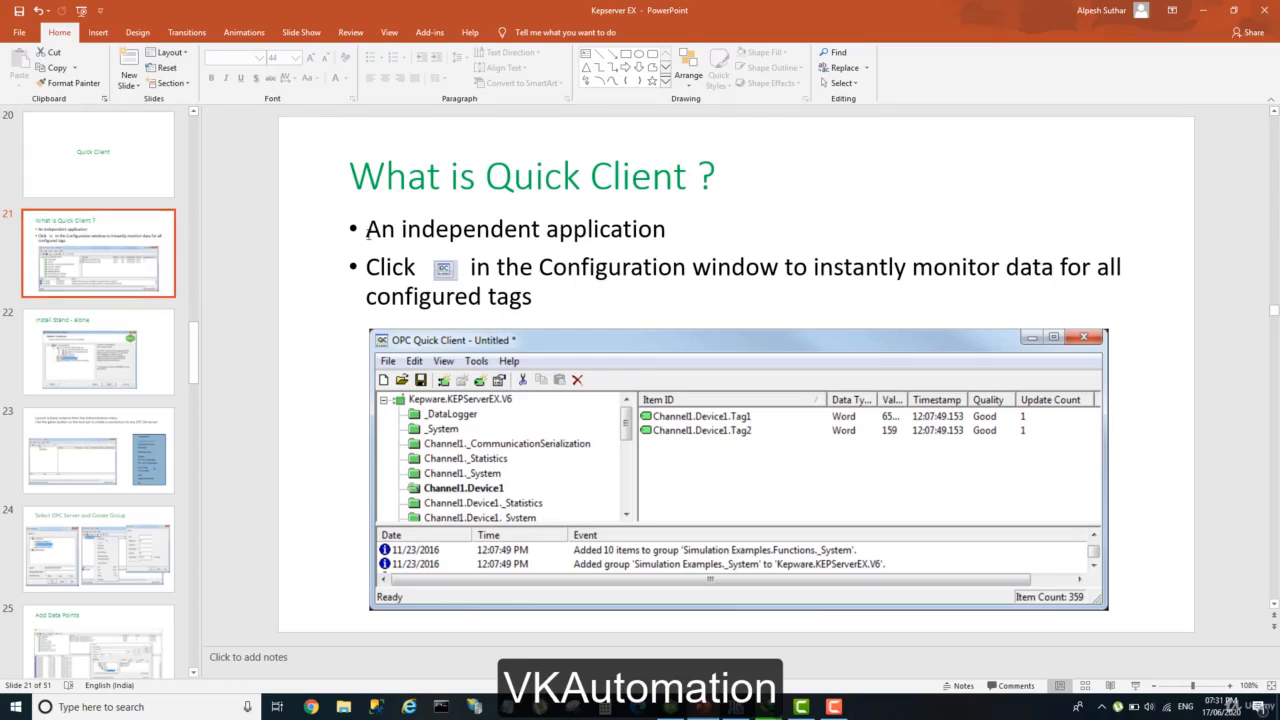
drag(367, 233, 679, 238)
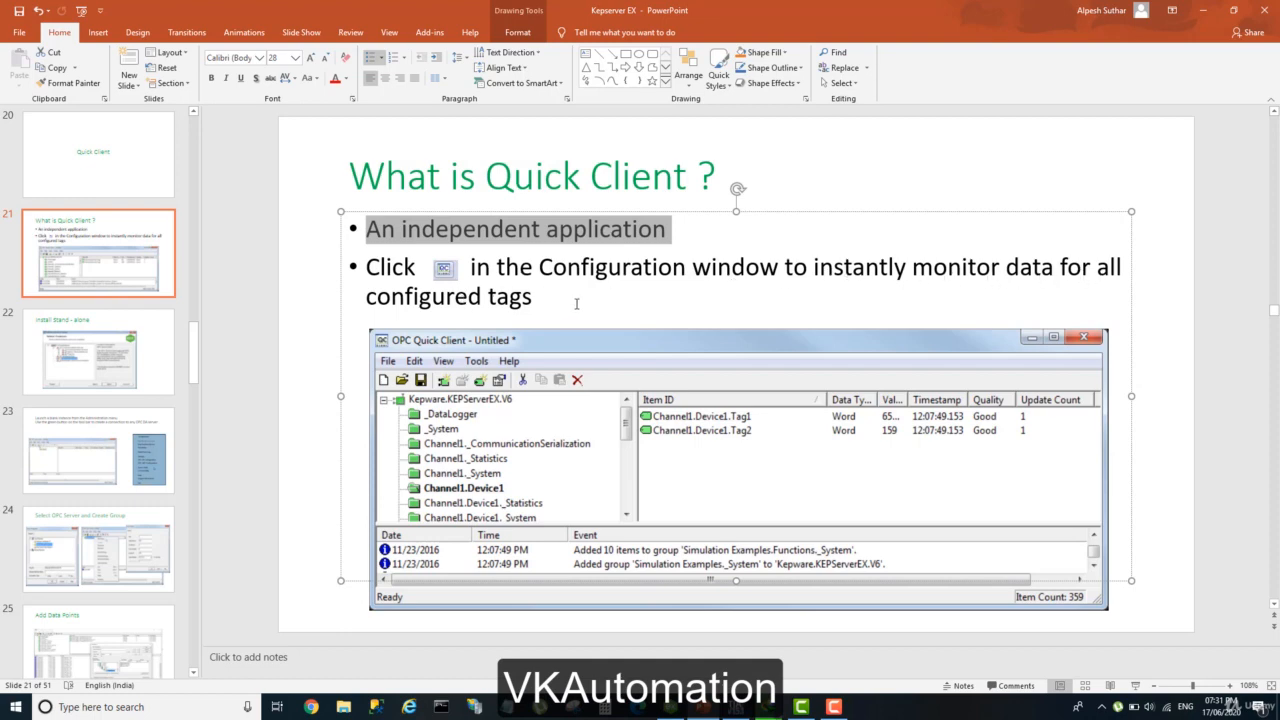
Switch to KEPServerEX 6 Configuration and review the tags defined under Channel1's Device1 and Channel2's Device 2.
click(671, 709)
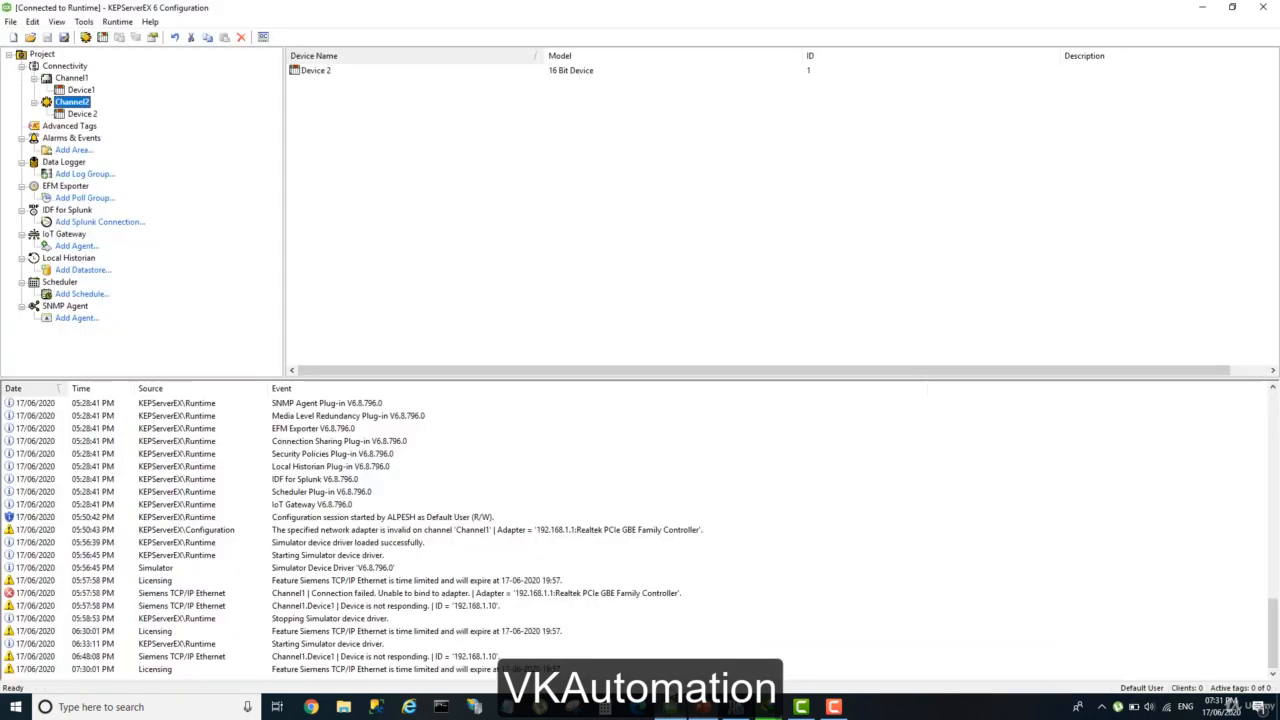
click(80, 89)
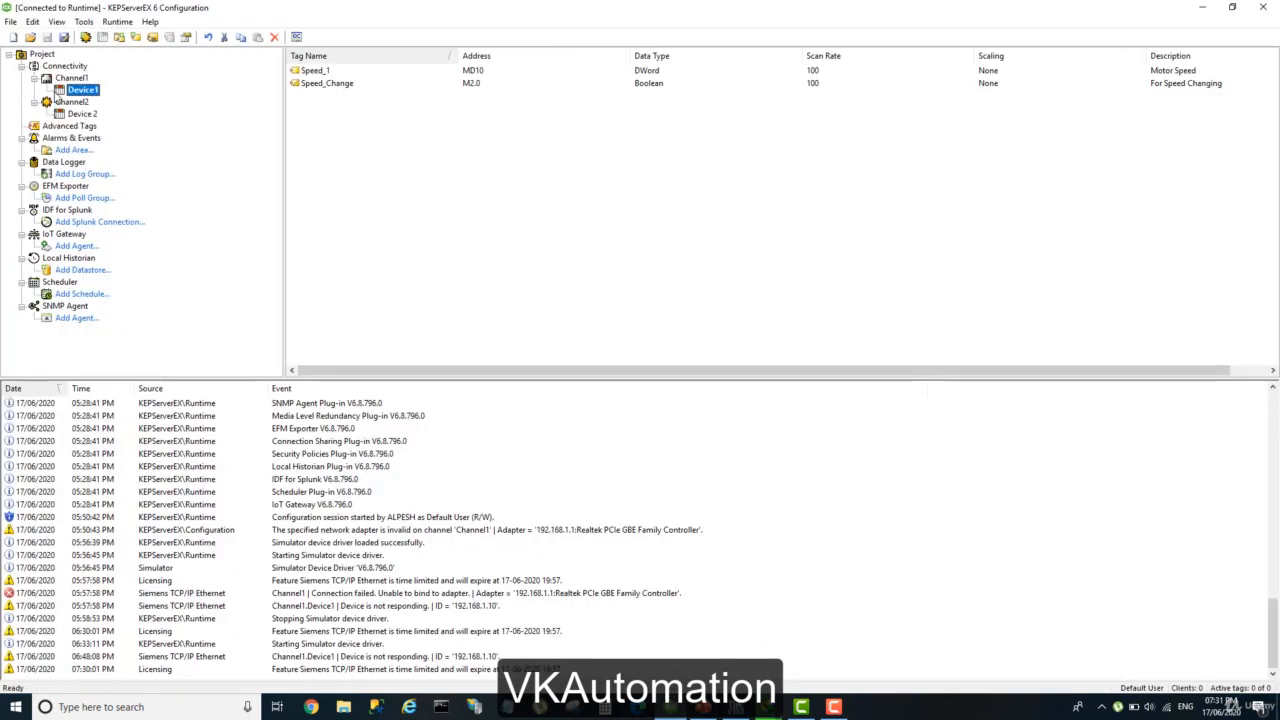
click(72, 80)
click(80, 89)
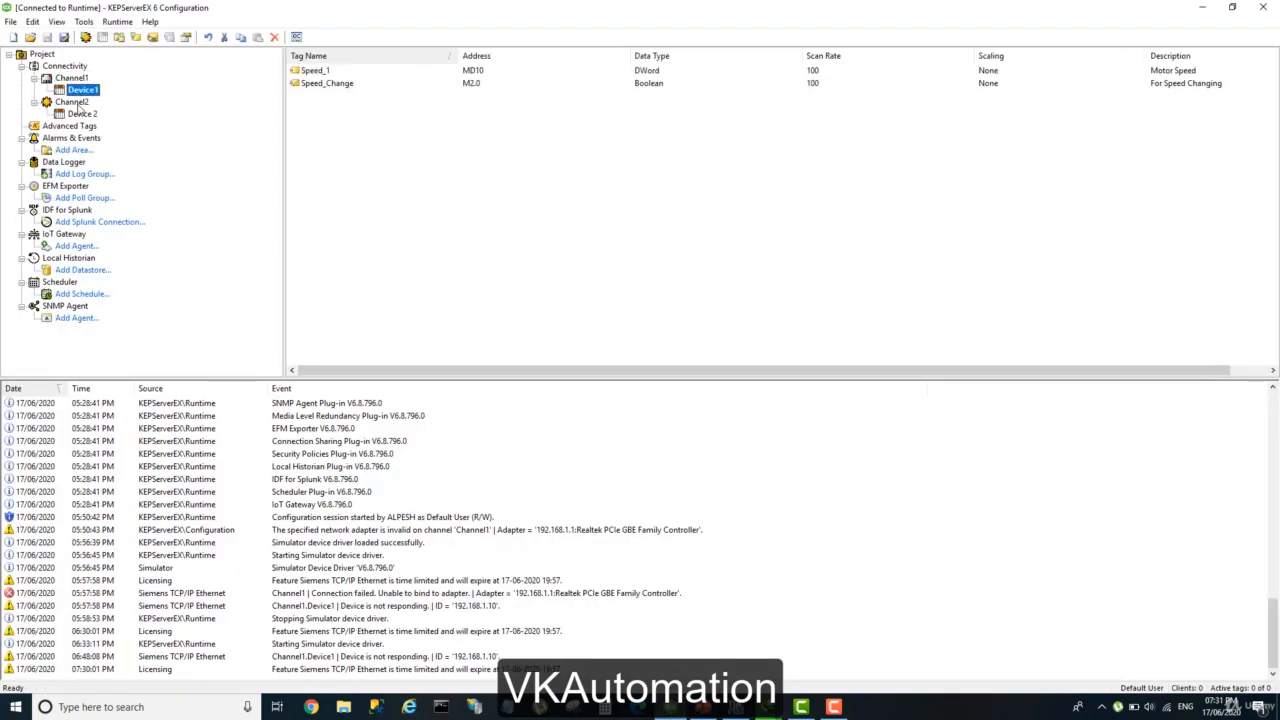
click(72, 101)
click(82, 113)
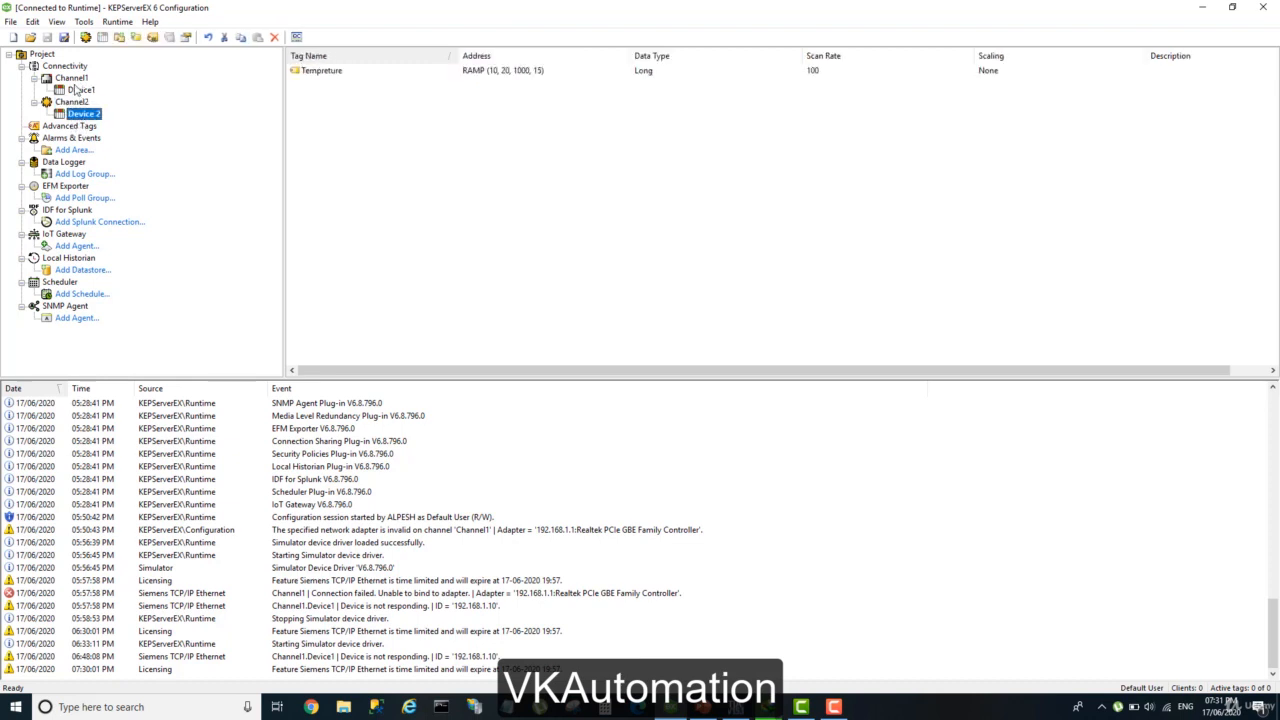
click(78, 90)
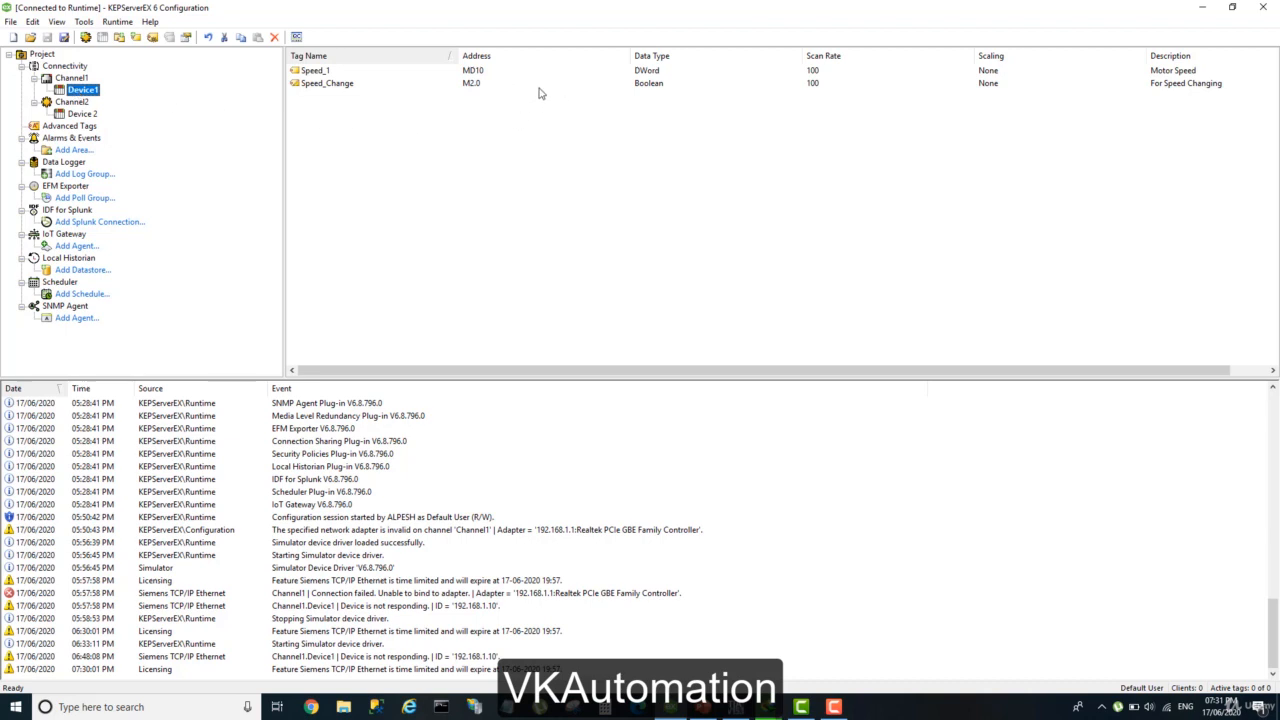
click(74, 106)
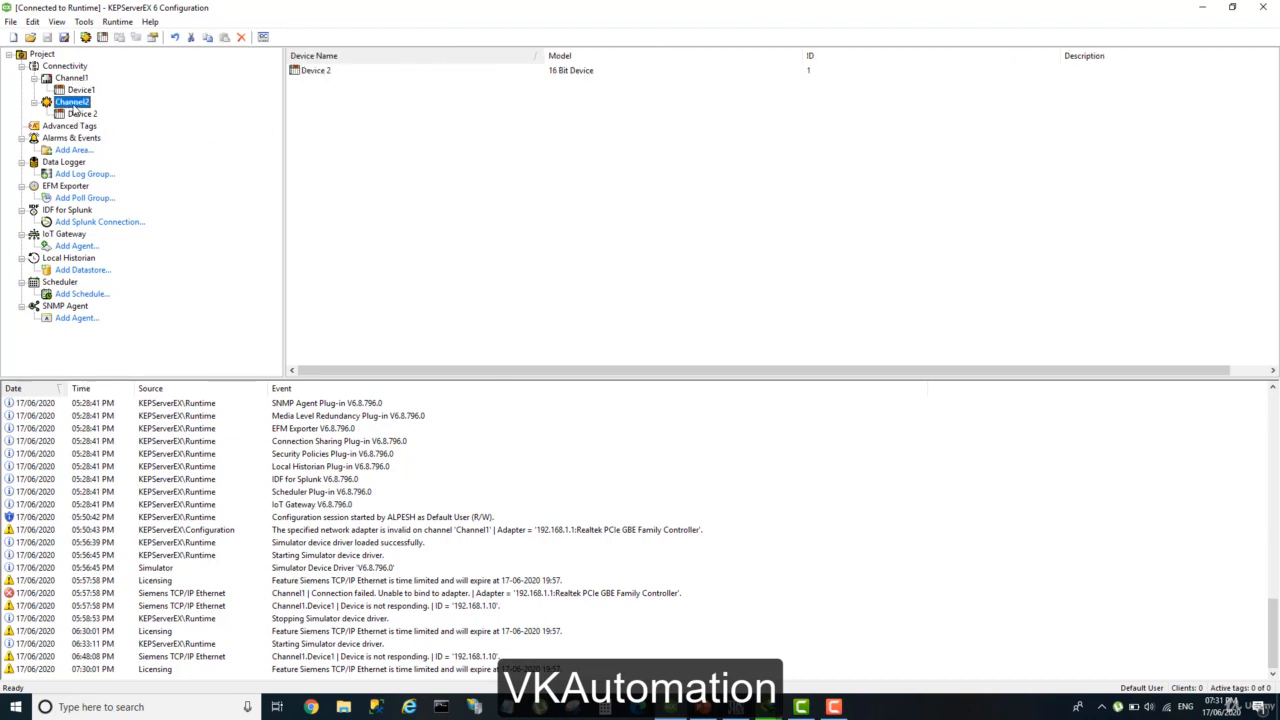
click(78, 113)
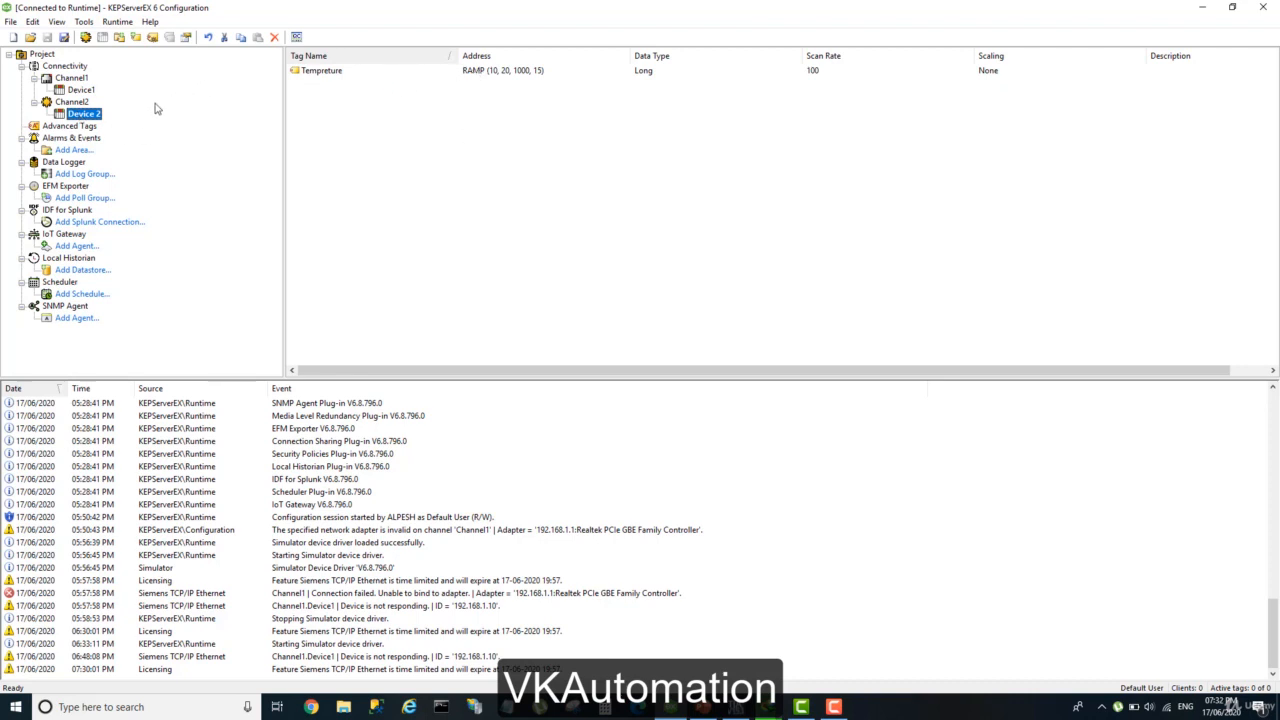
click(80, 90)
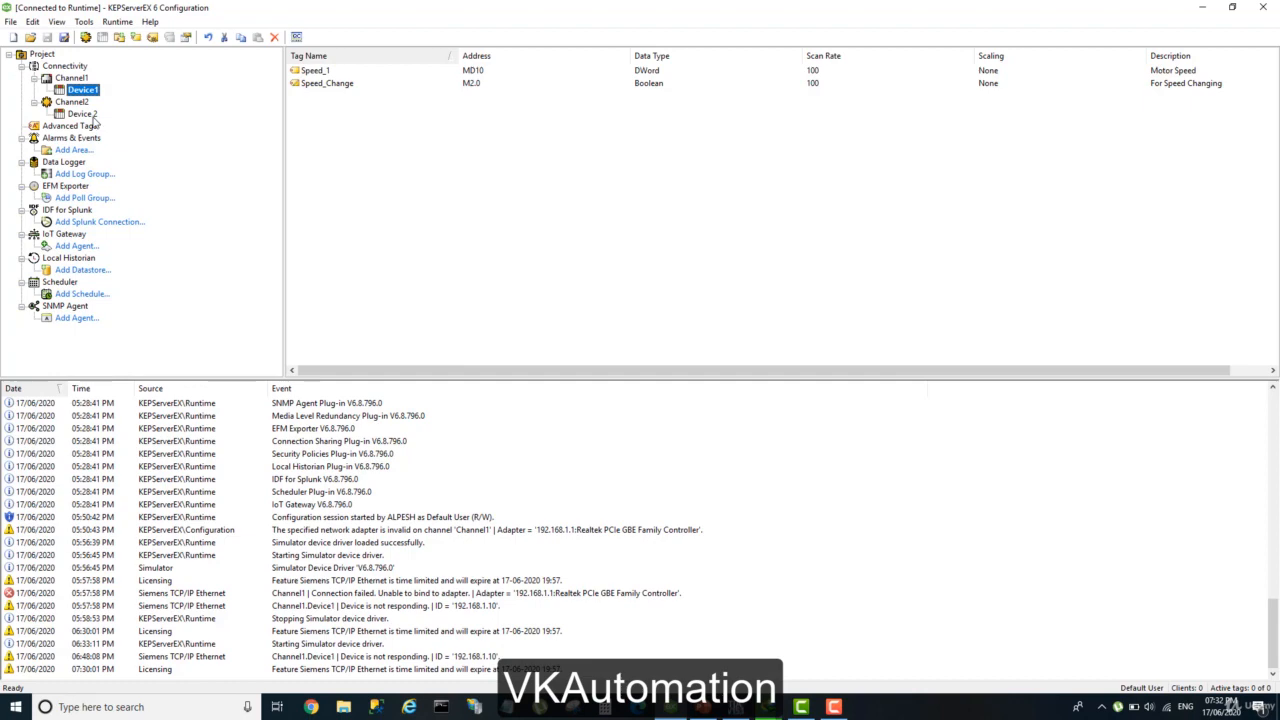
Revisit the Quick Client slide, launch OPC Quick Client from KEPServerEX Configuration and move its window up to fit the screen.
key(alt+Tab)
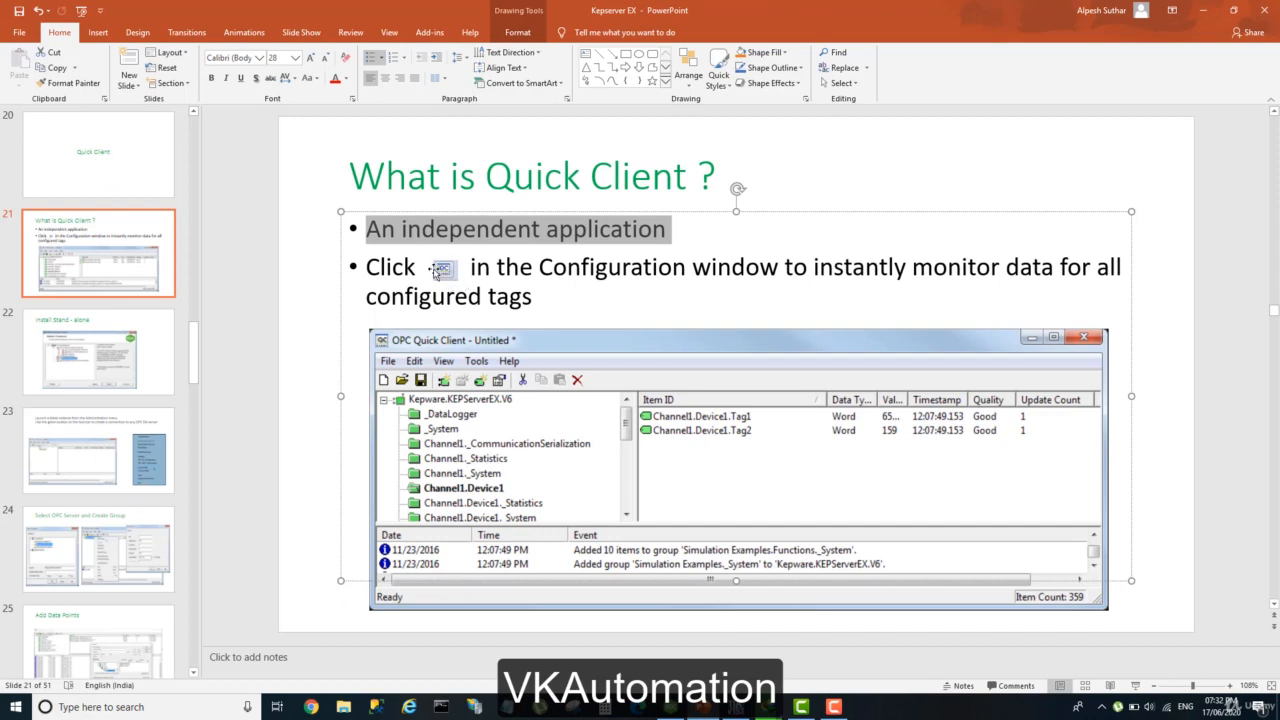
key(alt+Tab)
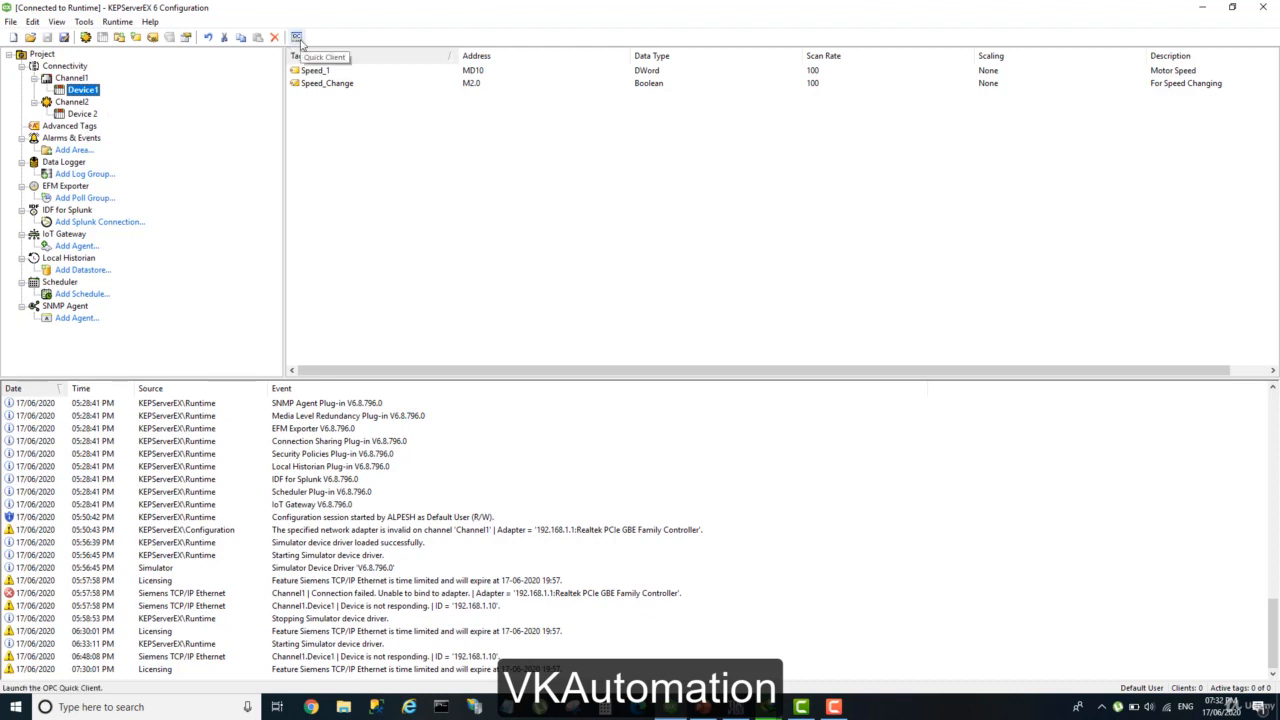
click(295, 38)
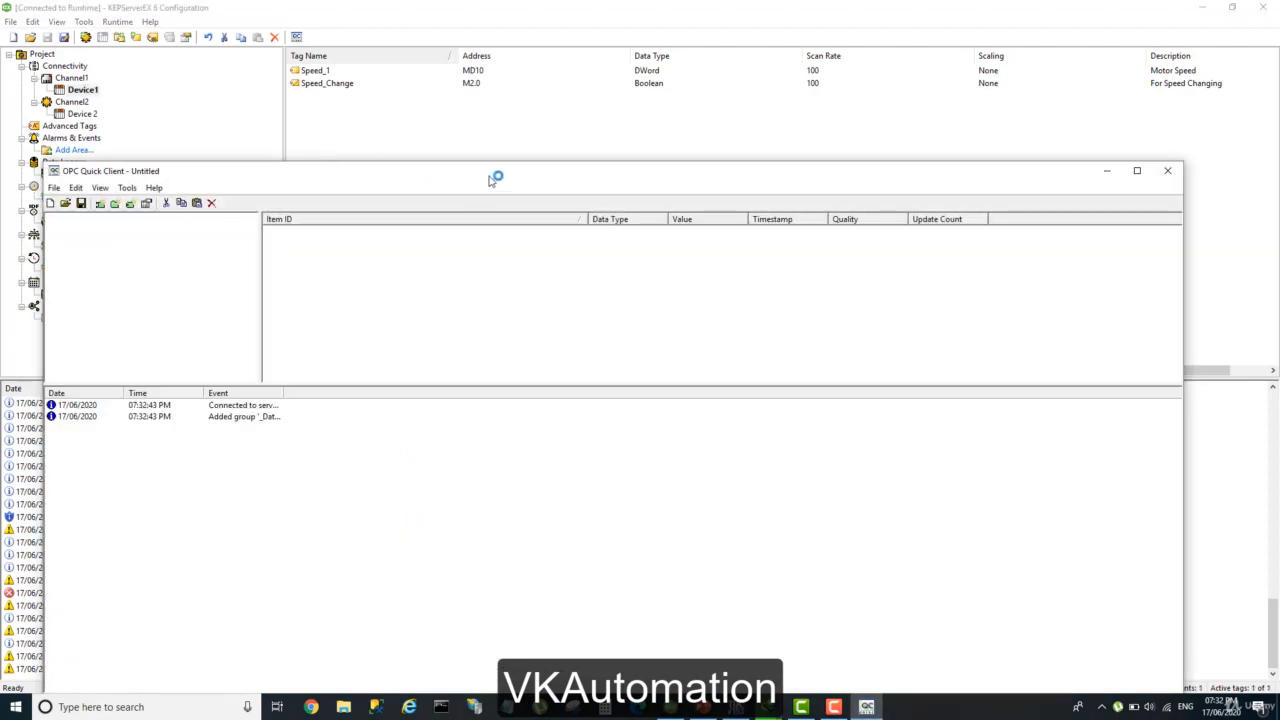
drag(490, 179, 514, 66)
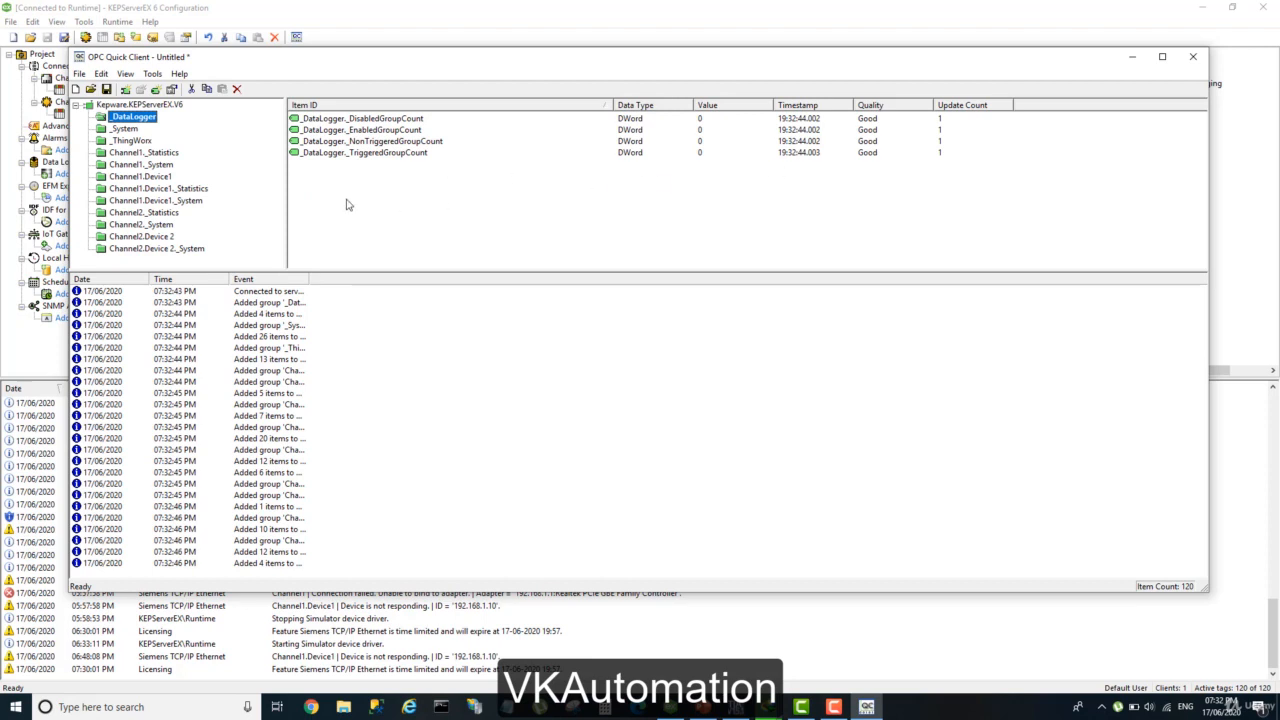
Display the Channel1.Device1 group and go through its item IDs from _CurrentPDUSize to Speed_Change.
click(150, 177)
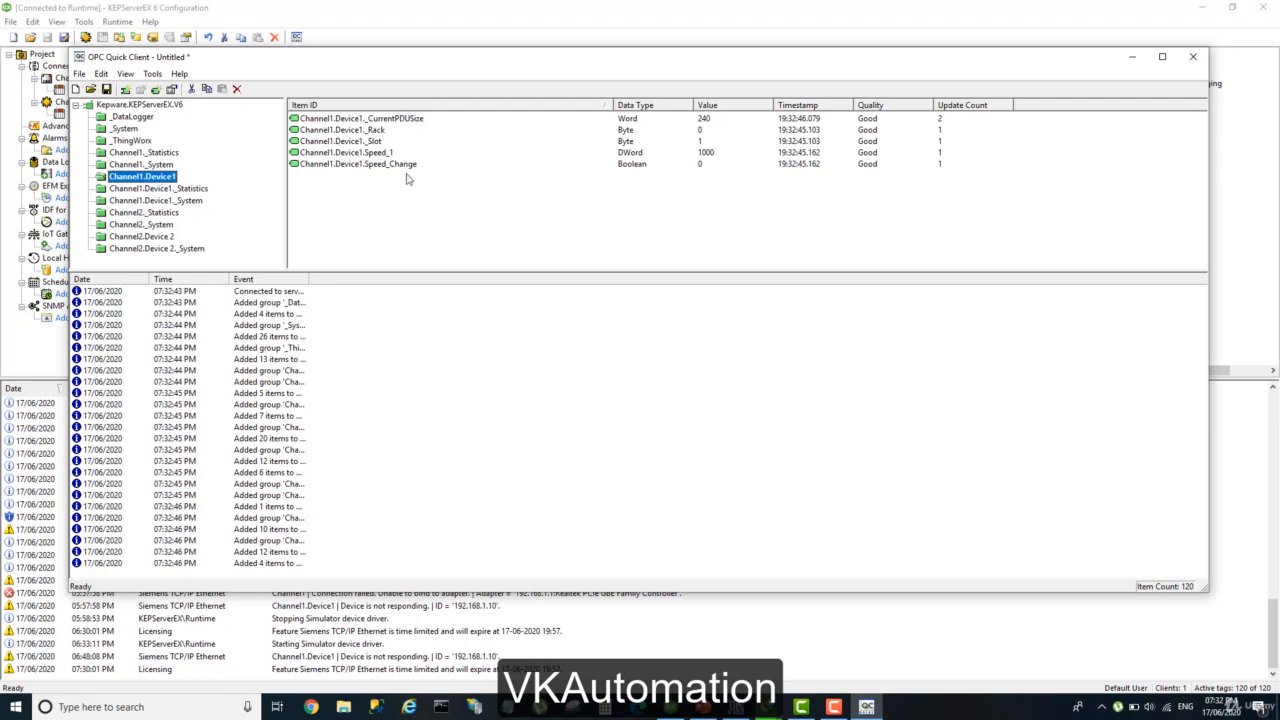
click(394, 120)
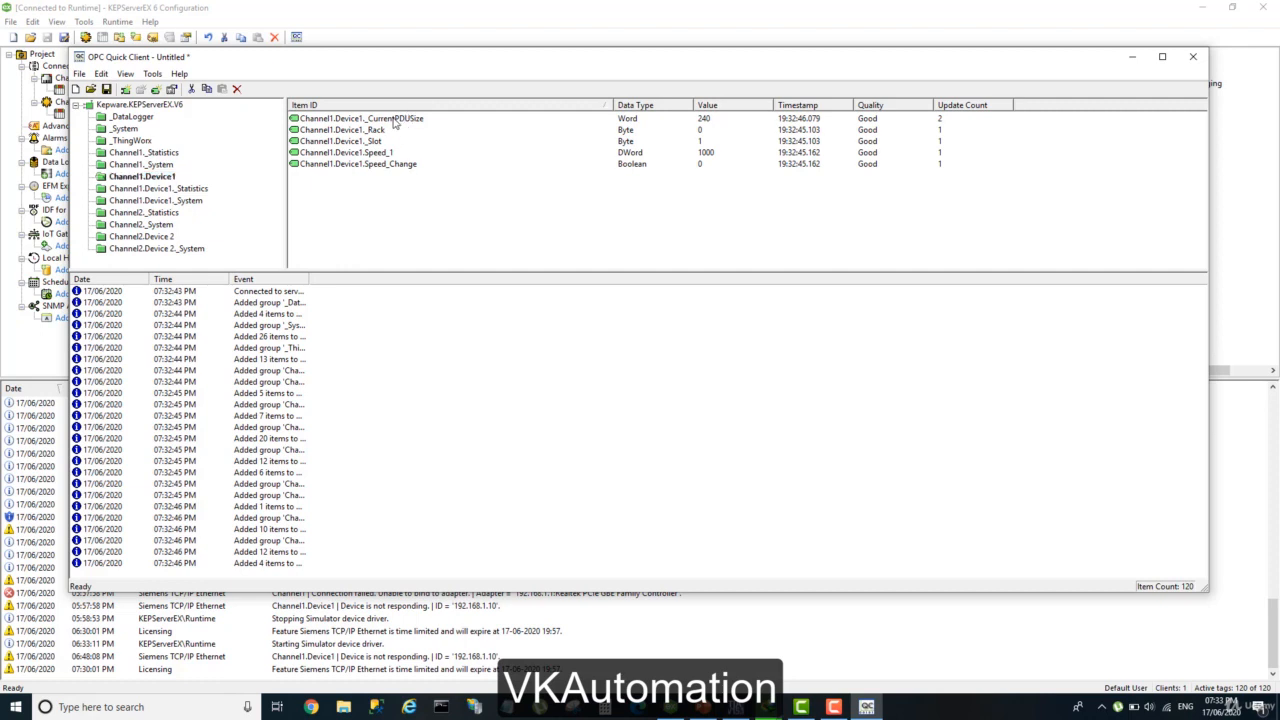
click(354, 133)
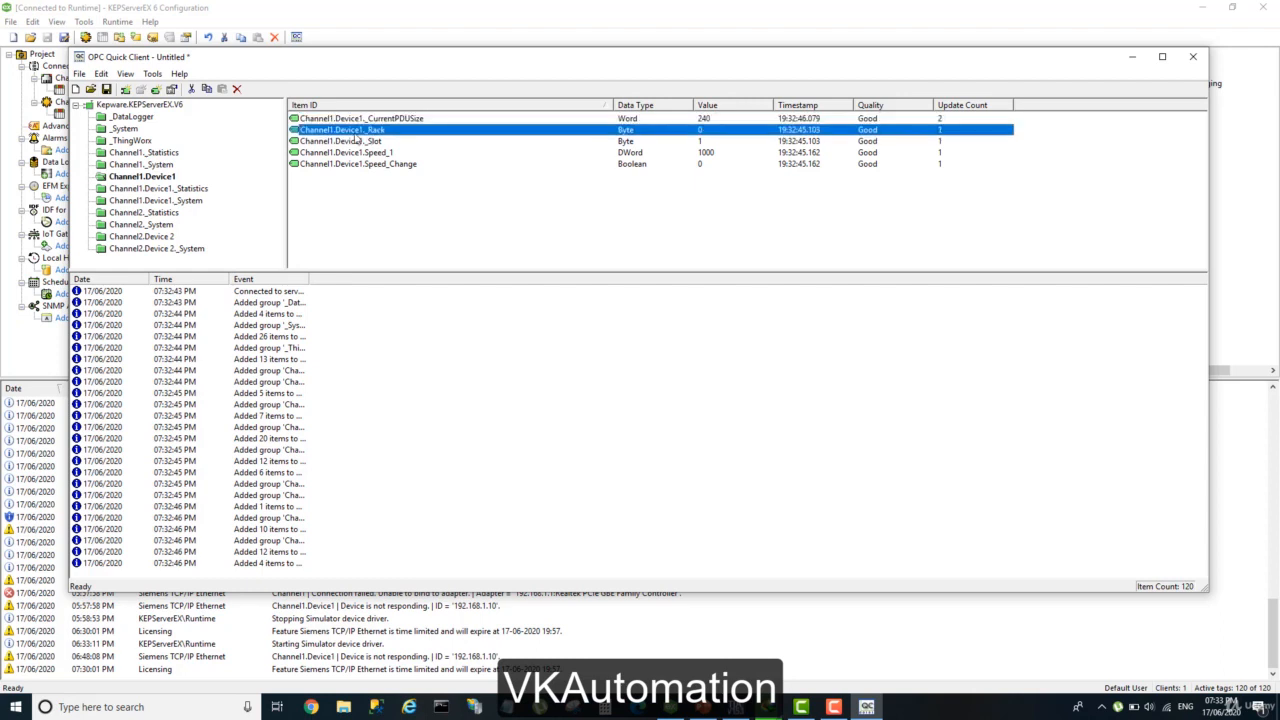
click(343, 143)
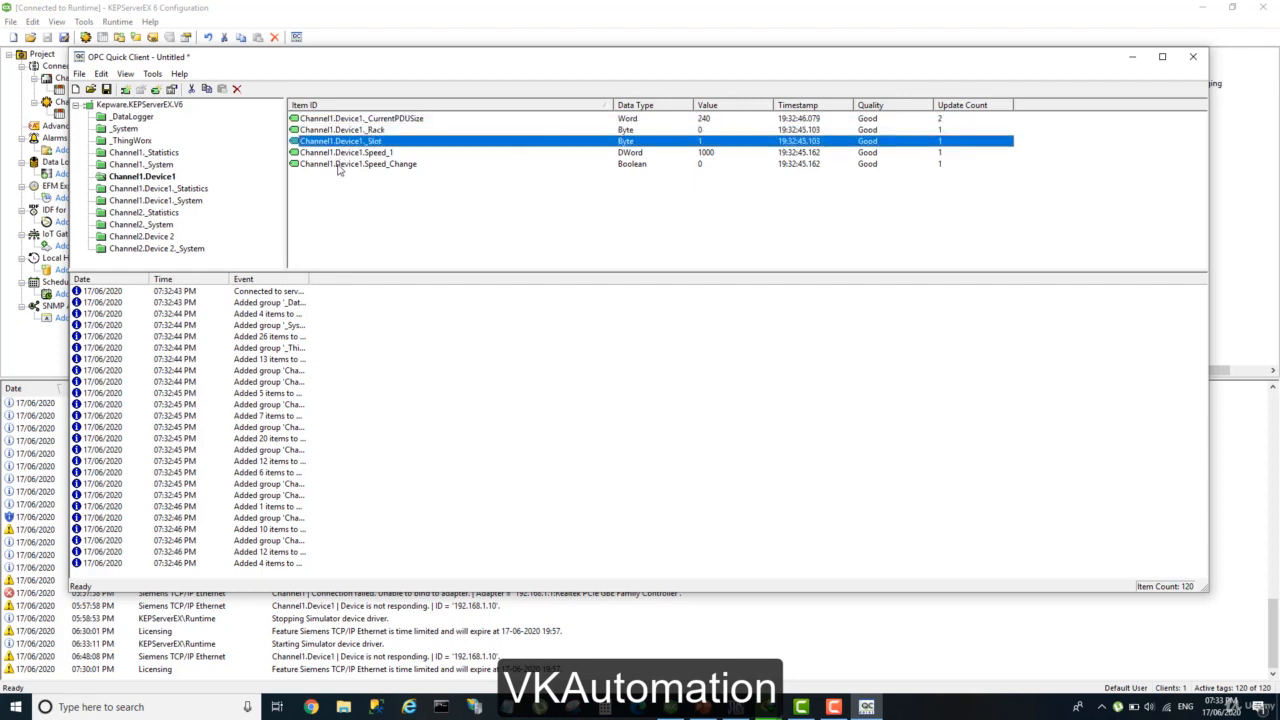
click(340, 153)
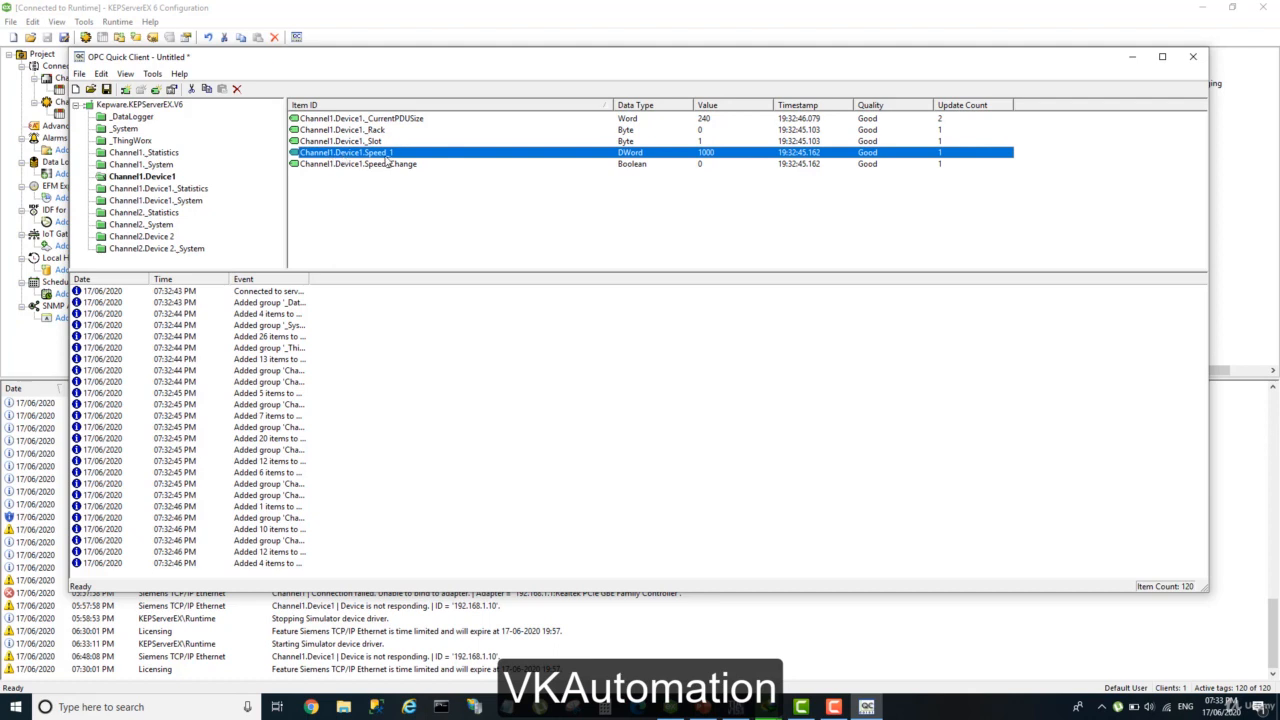
click(320, 165)
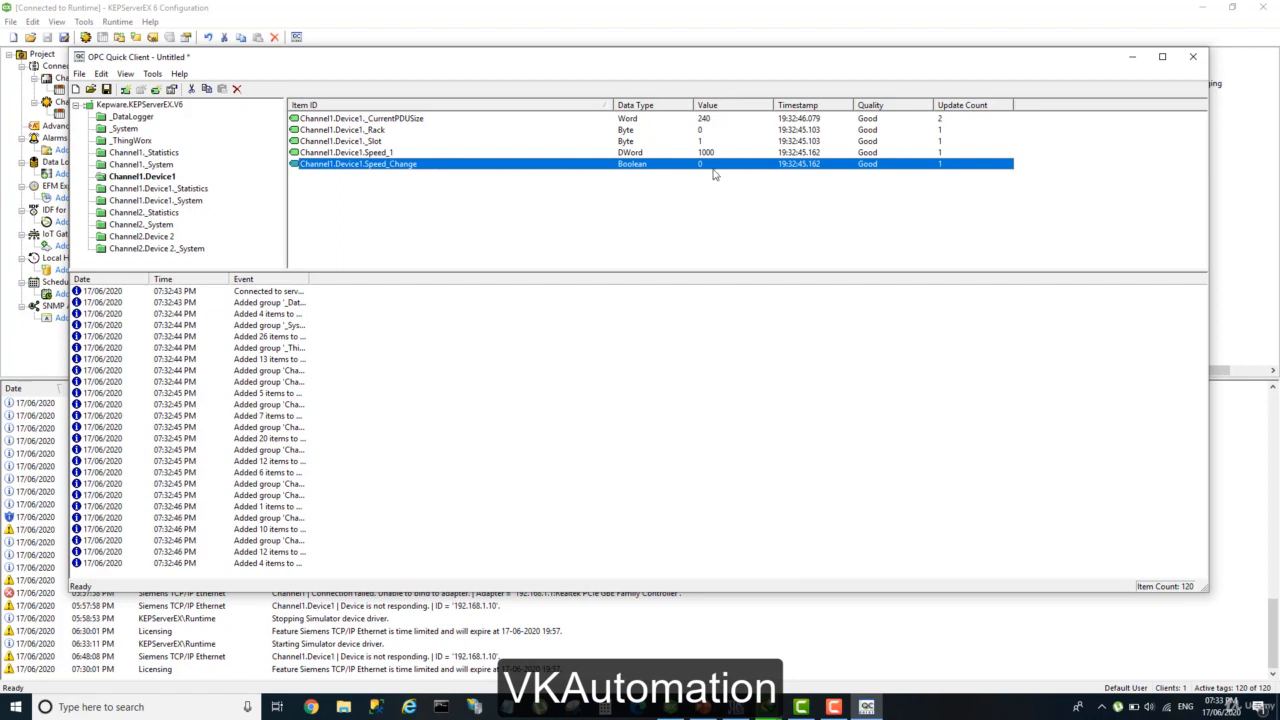
Check the data types and values of the Channel1.Device1 items, then view and dismiss the Speed_Change item's properties.
click(631, 118)
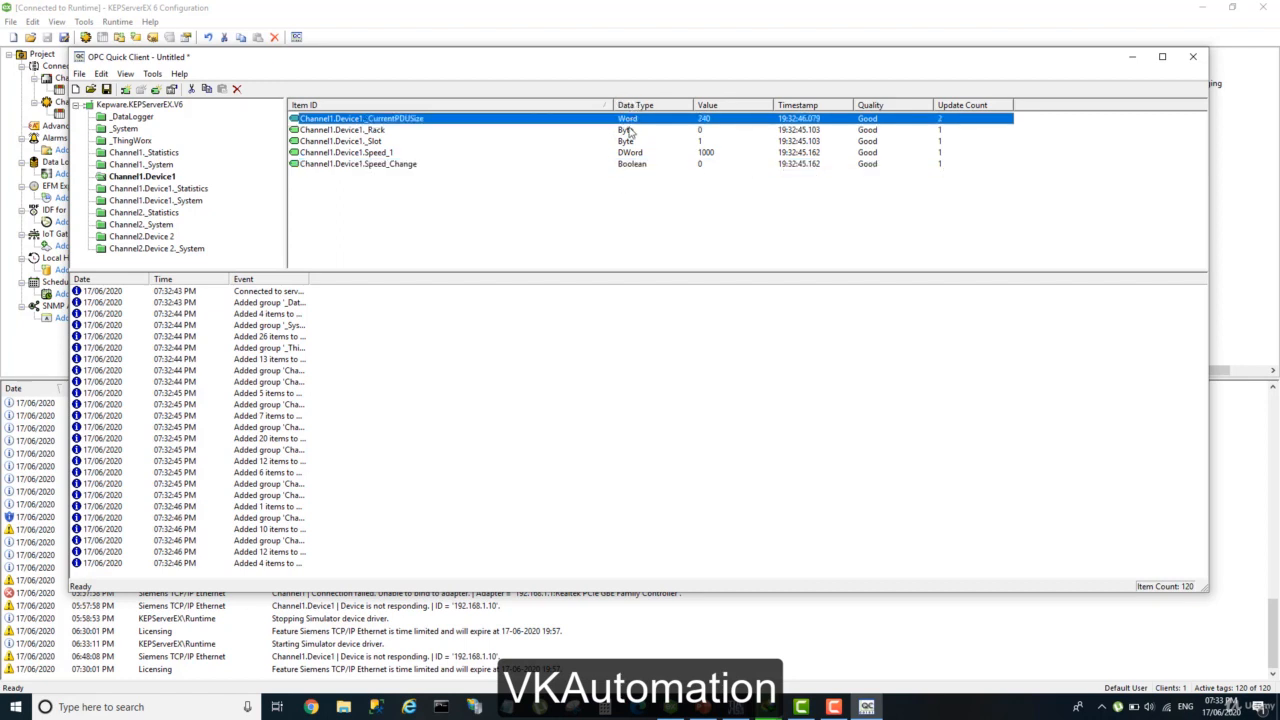
click(630, 130)
click(628, 142)
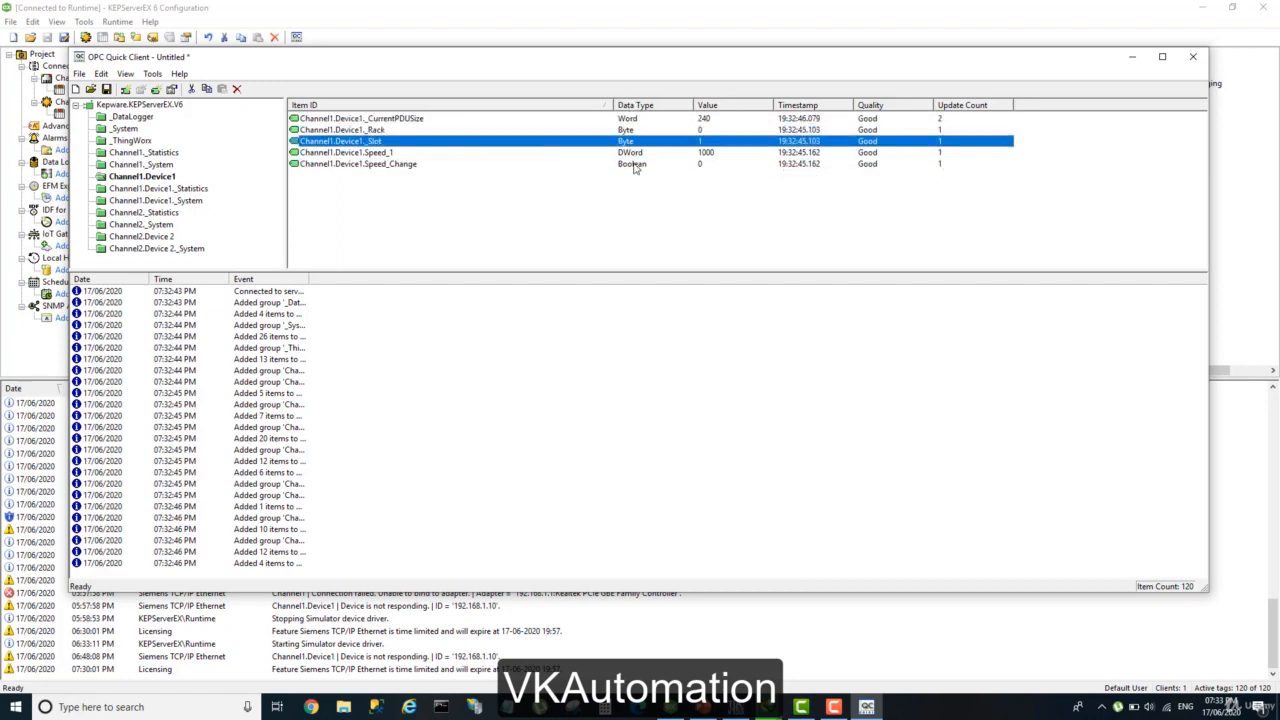
click(634, 153)
click(638, 166)
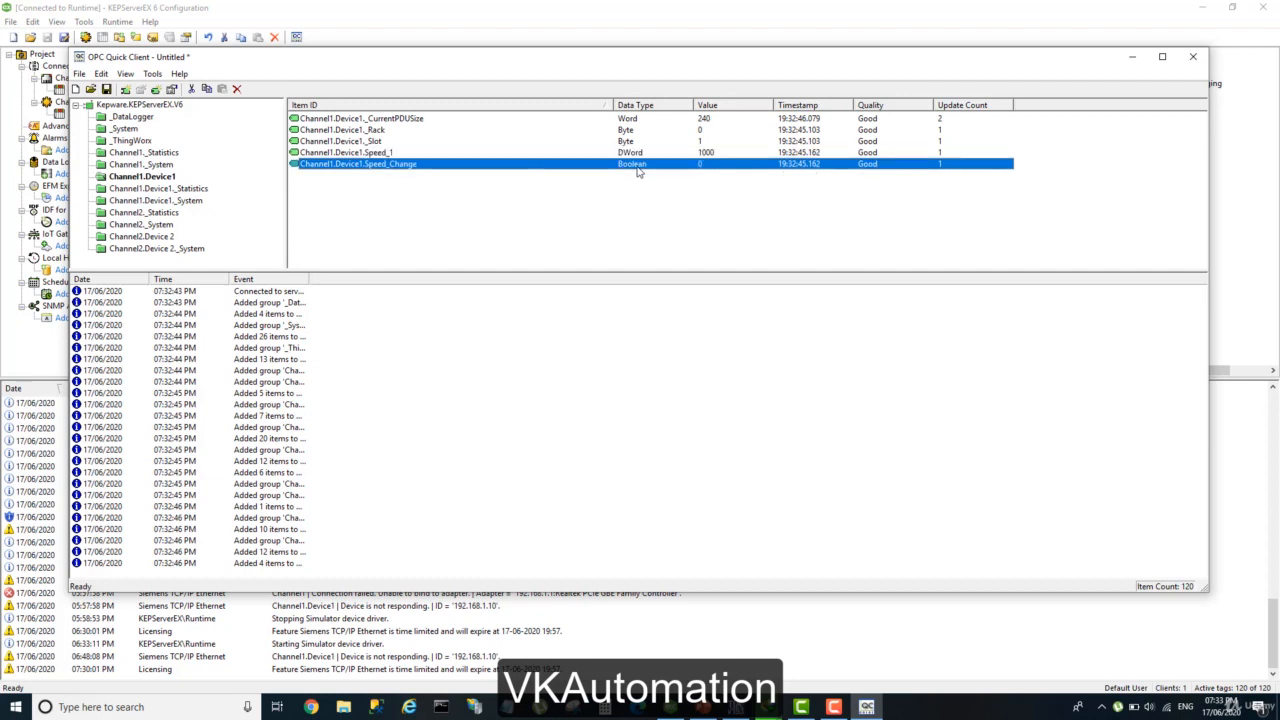
click(729, 121)
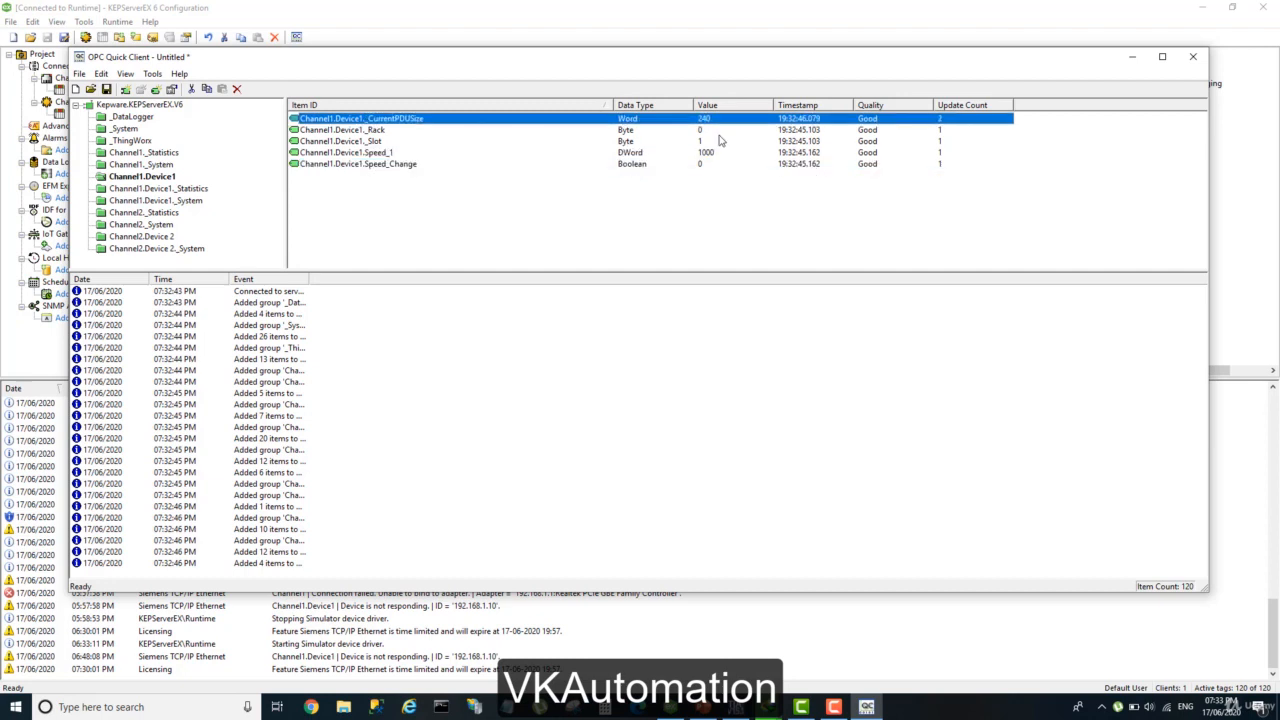
click(720, 133)
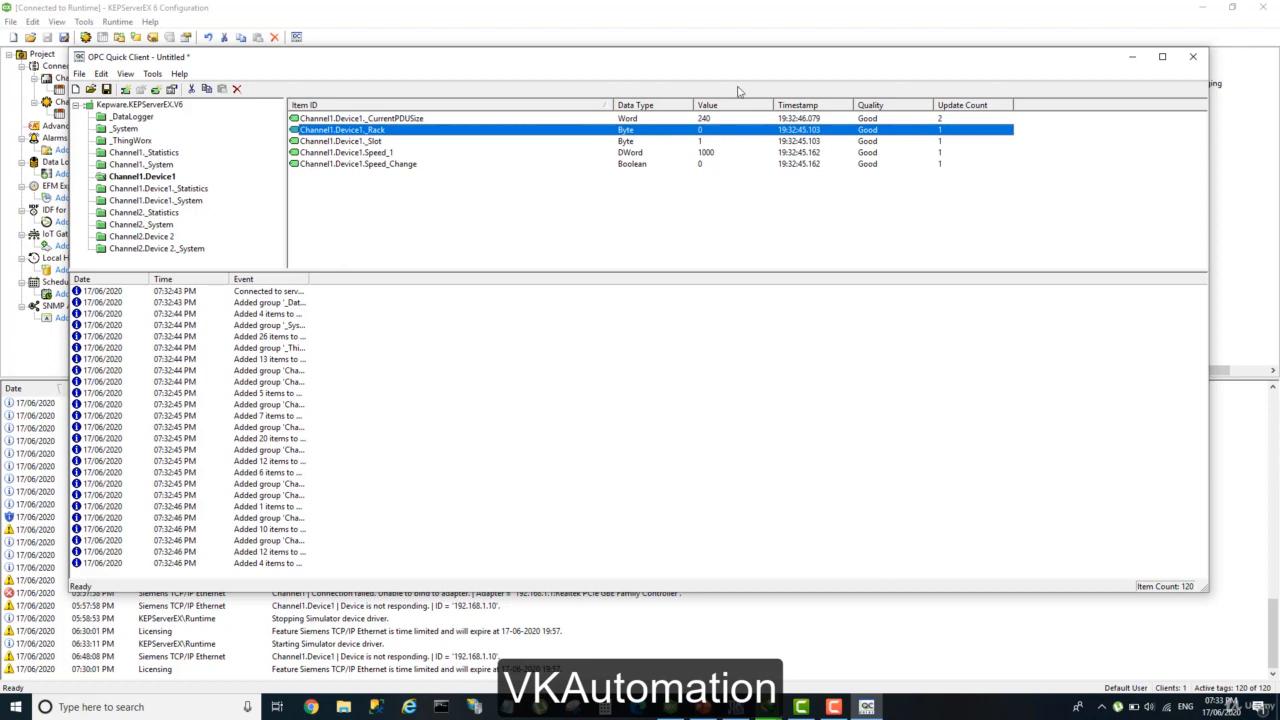
click(705, 166)
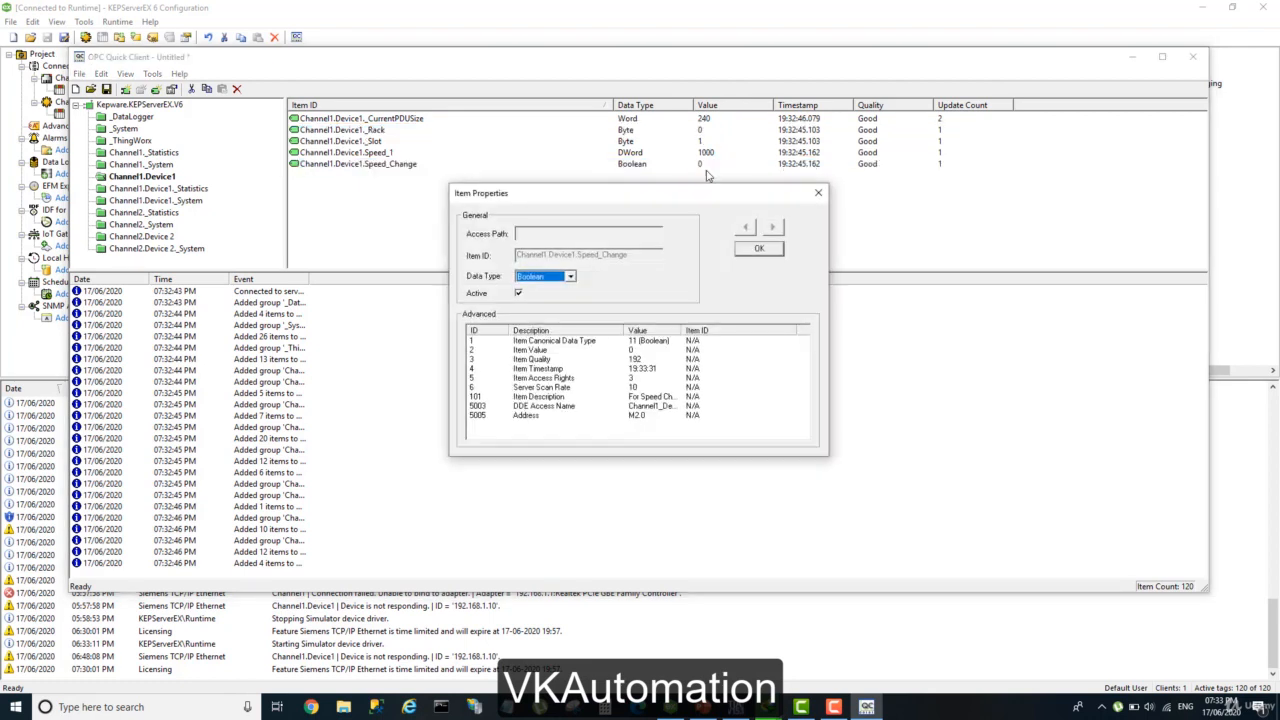
click(770, 248)
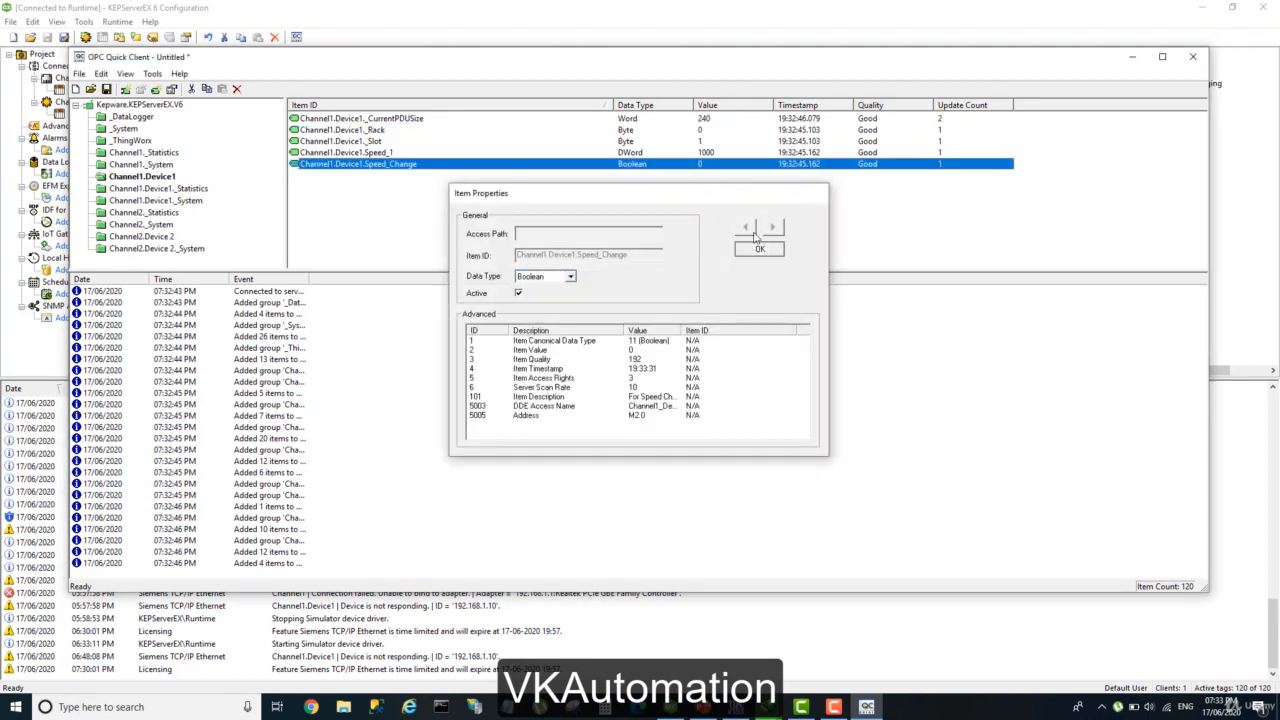
Write the value 1 to the Channel1.Device1.Speed_Change item with an Asynchronous 2.0 Write.
right_click(711, 170)
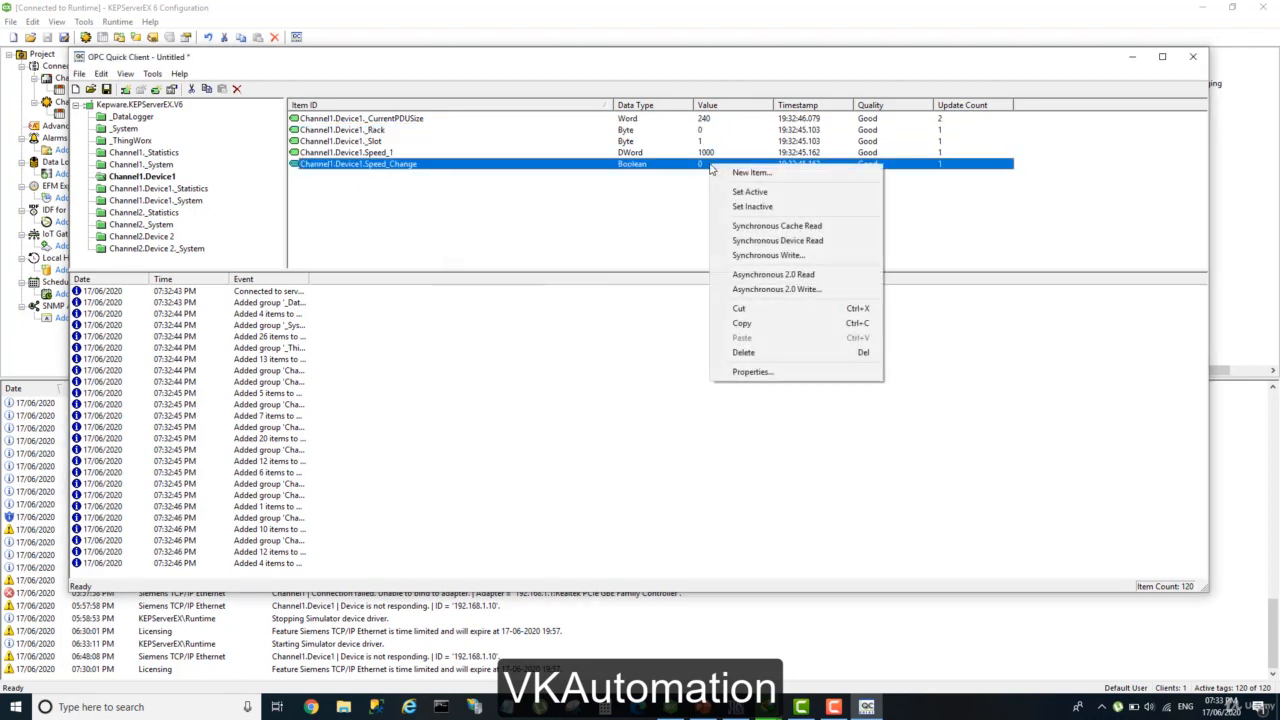
click(772, 291)
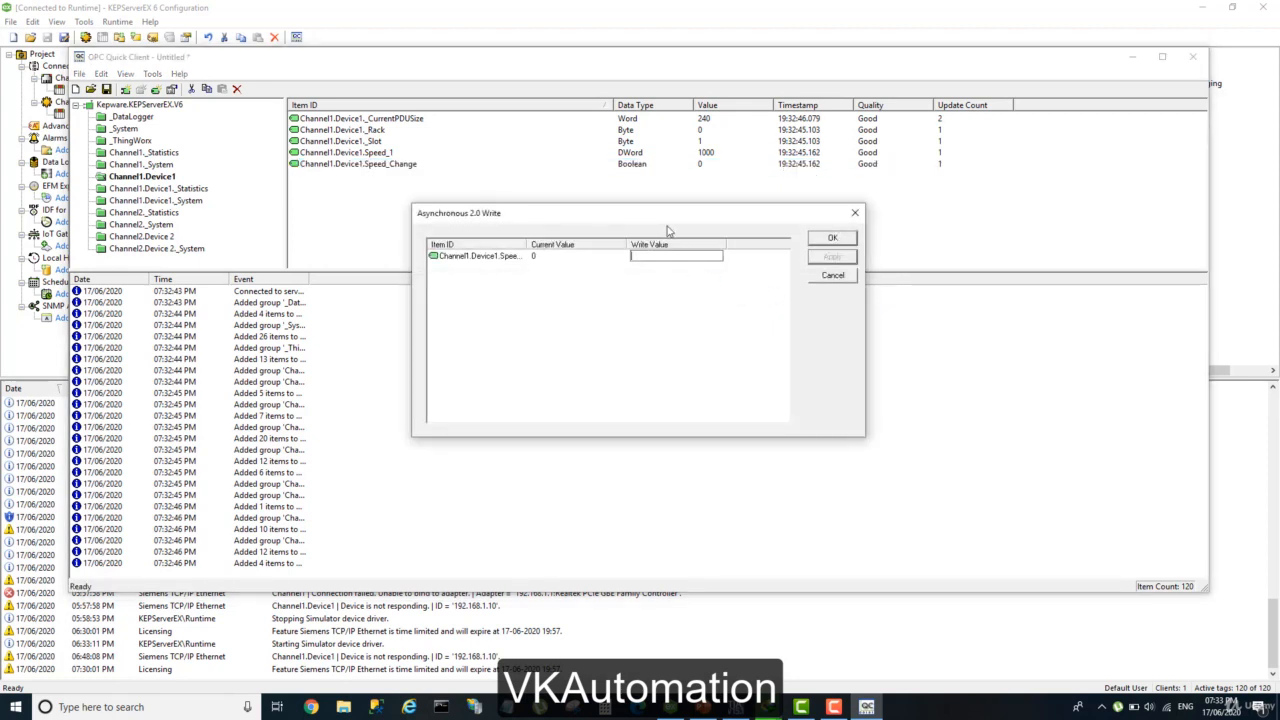
text(1)
click(833, 258)
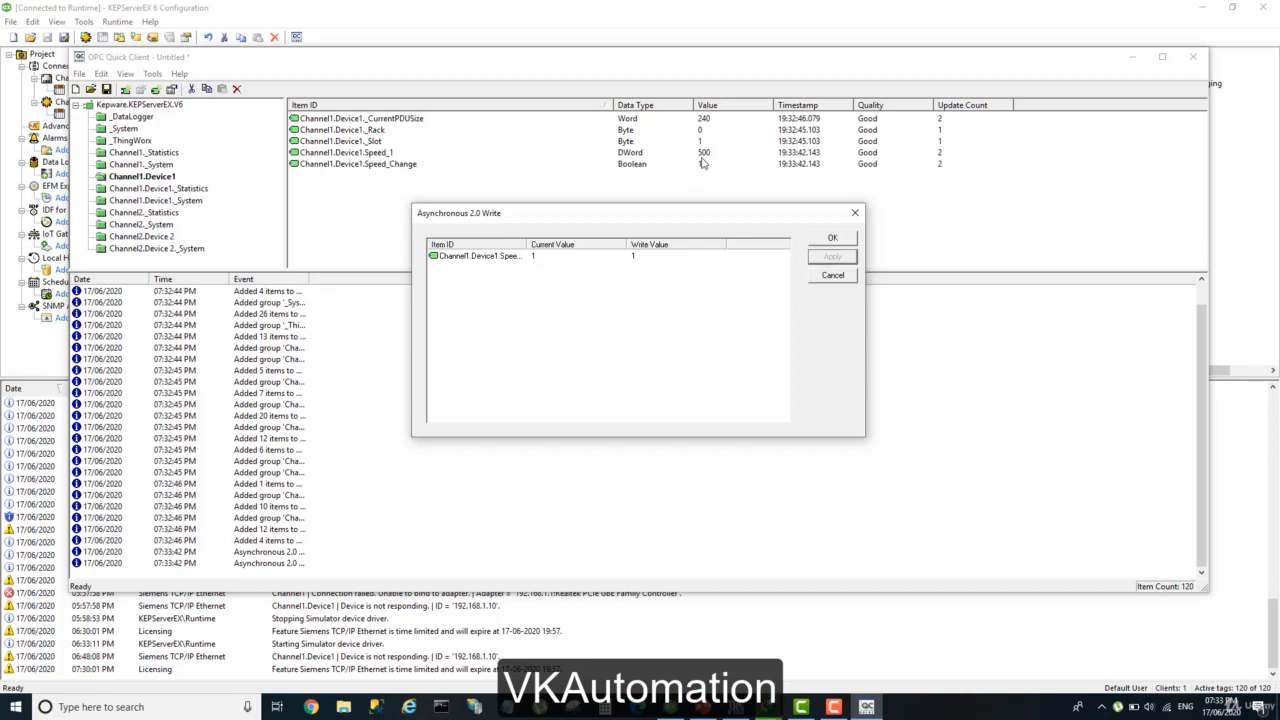
Write the value 0 to the Speed_Change item and close the Asynchronous 2.0 Write dialog.
click(637, 256)
text(0)
key(Return)
click(845, 258)
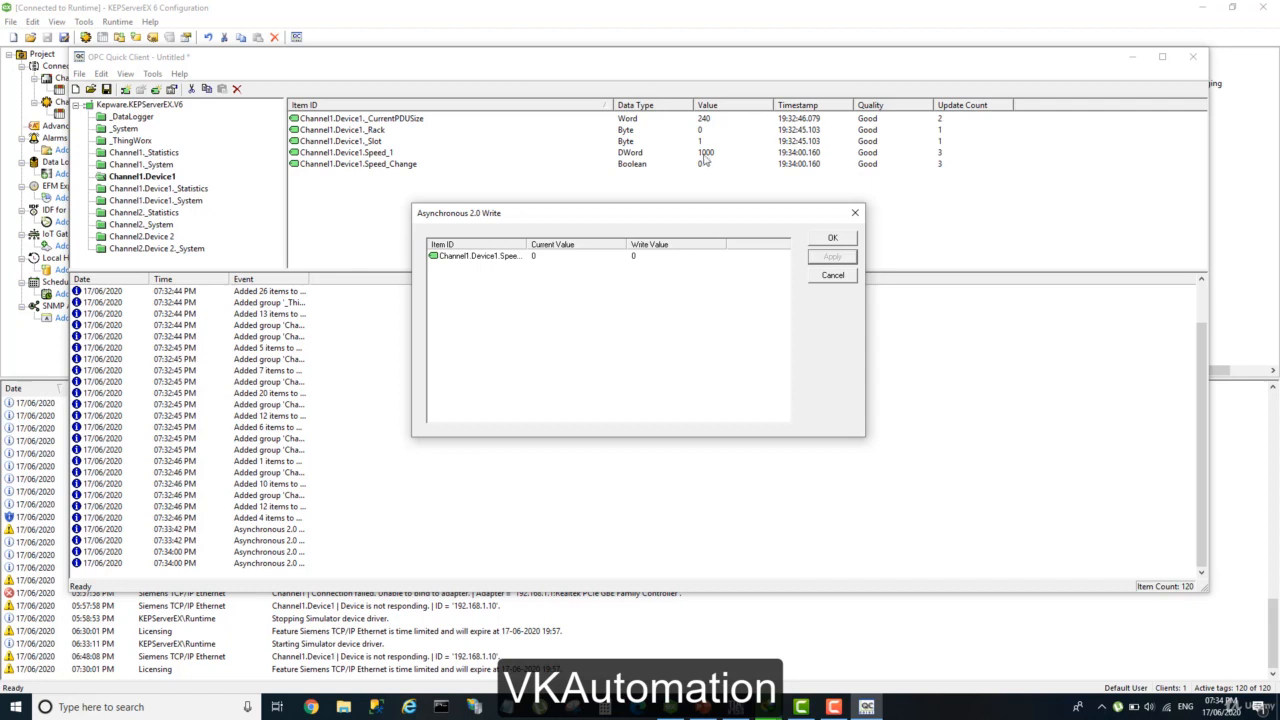
click(832, 276)
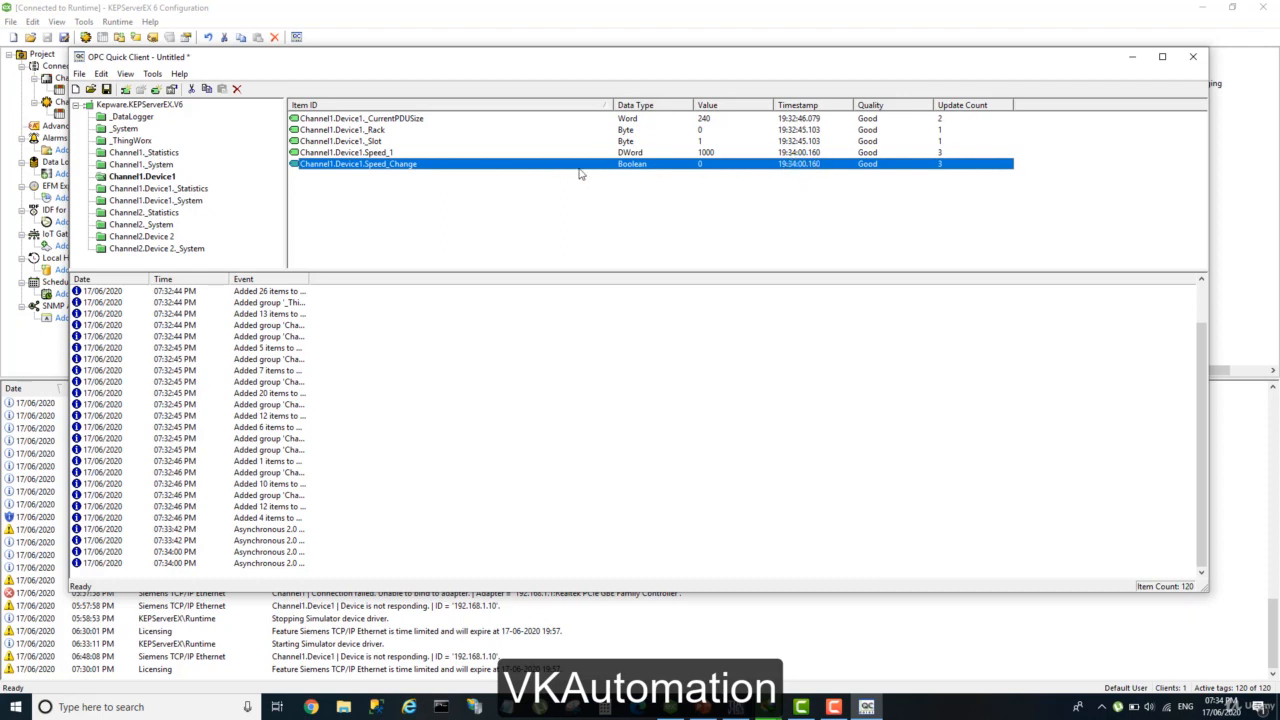
Examine the Quality of each Channel1.Device1 item from _CurrentPDUSize to Speed_Change, and recheck Speed_1 and Speed_Change.
click(866, 180)
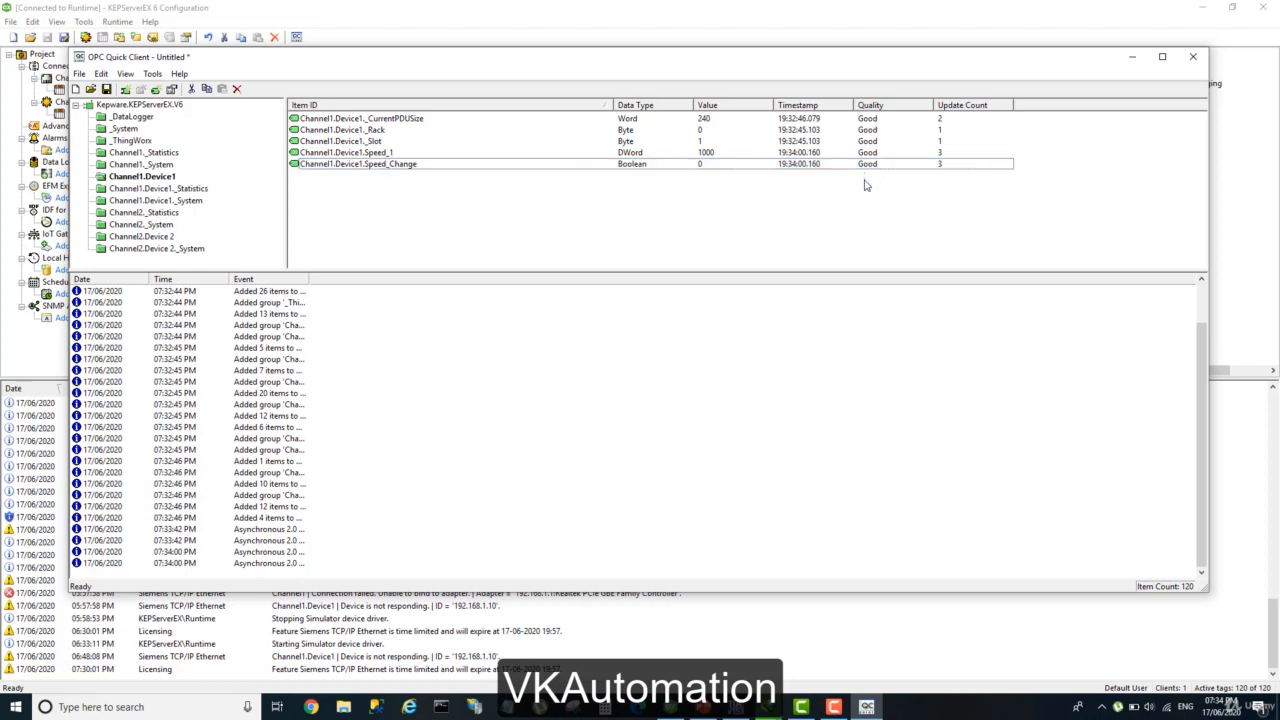
click(867, 166)
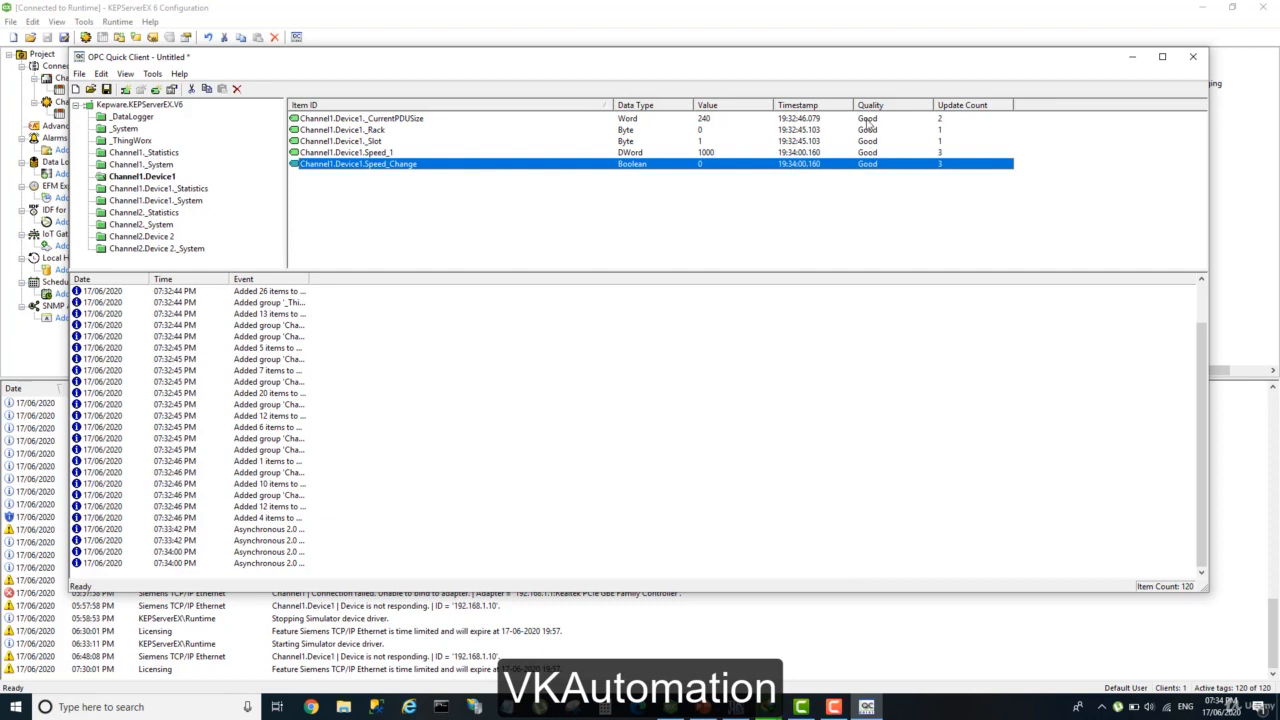
click(868, 120)
click(867, 131)
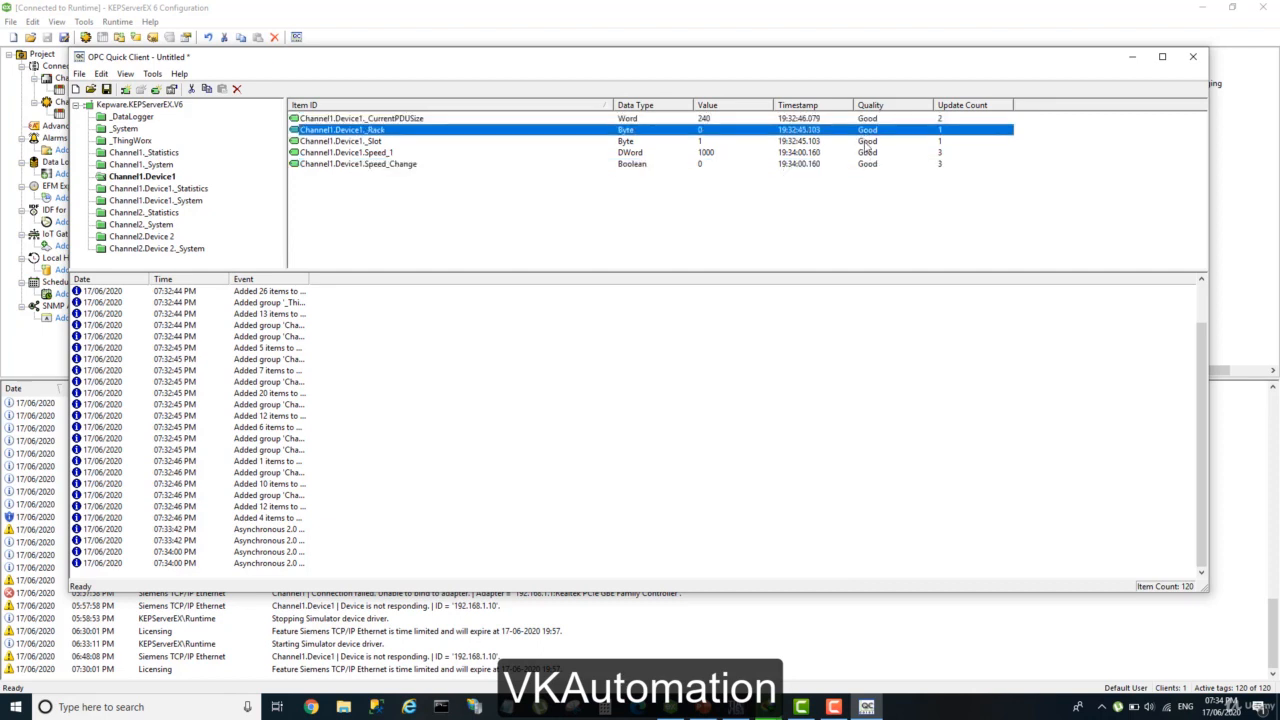
click(867, 142)
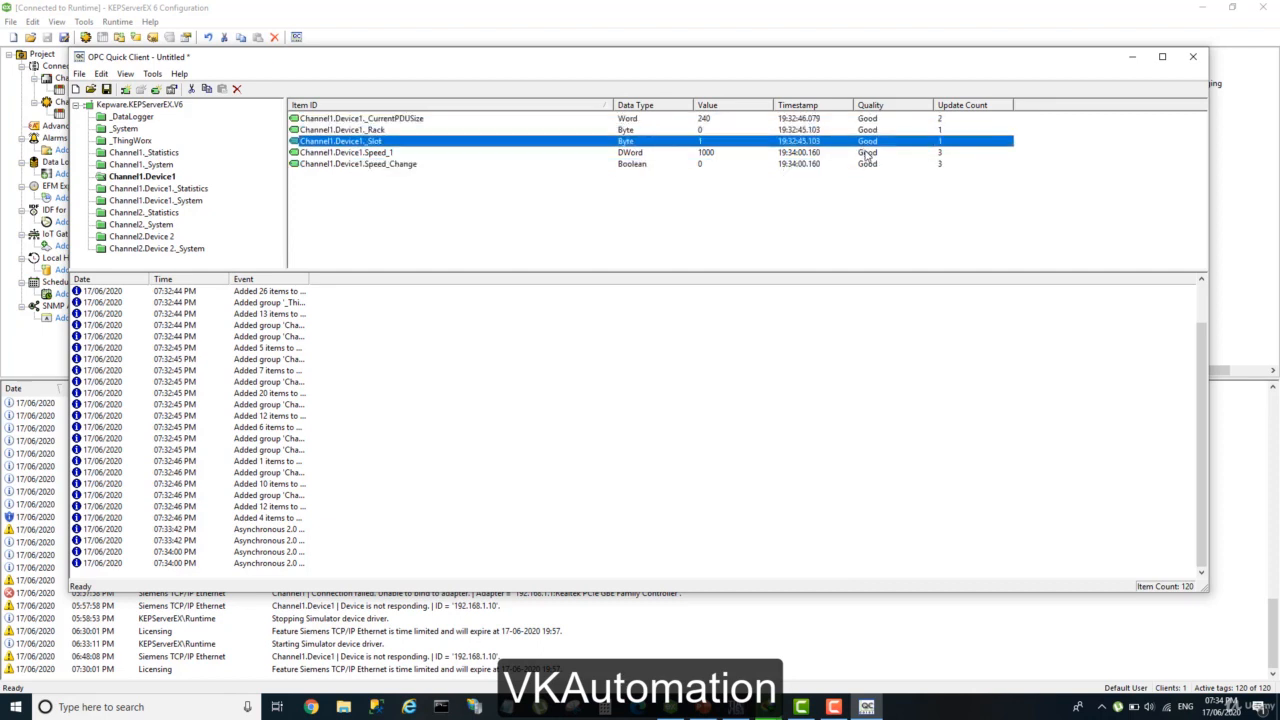
click(867, 153)
click(865, 165)
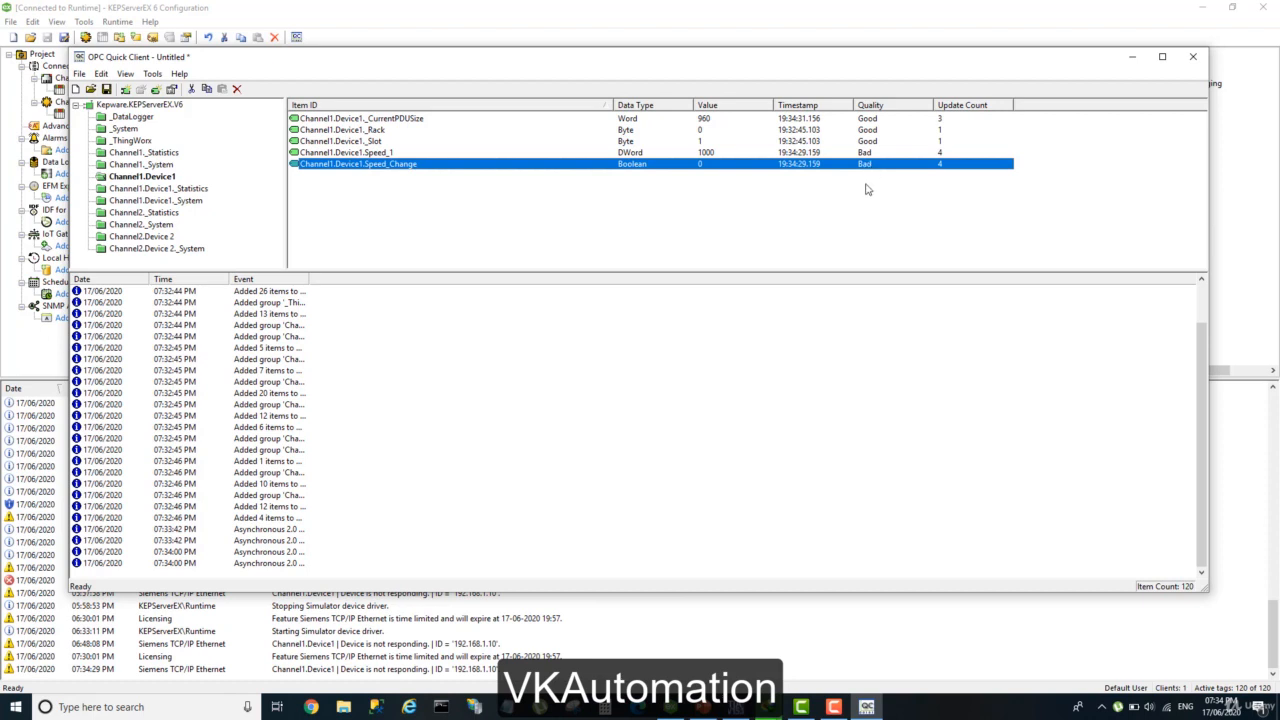
click(409, 155)
click(409, 165)
click(884, 152)
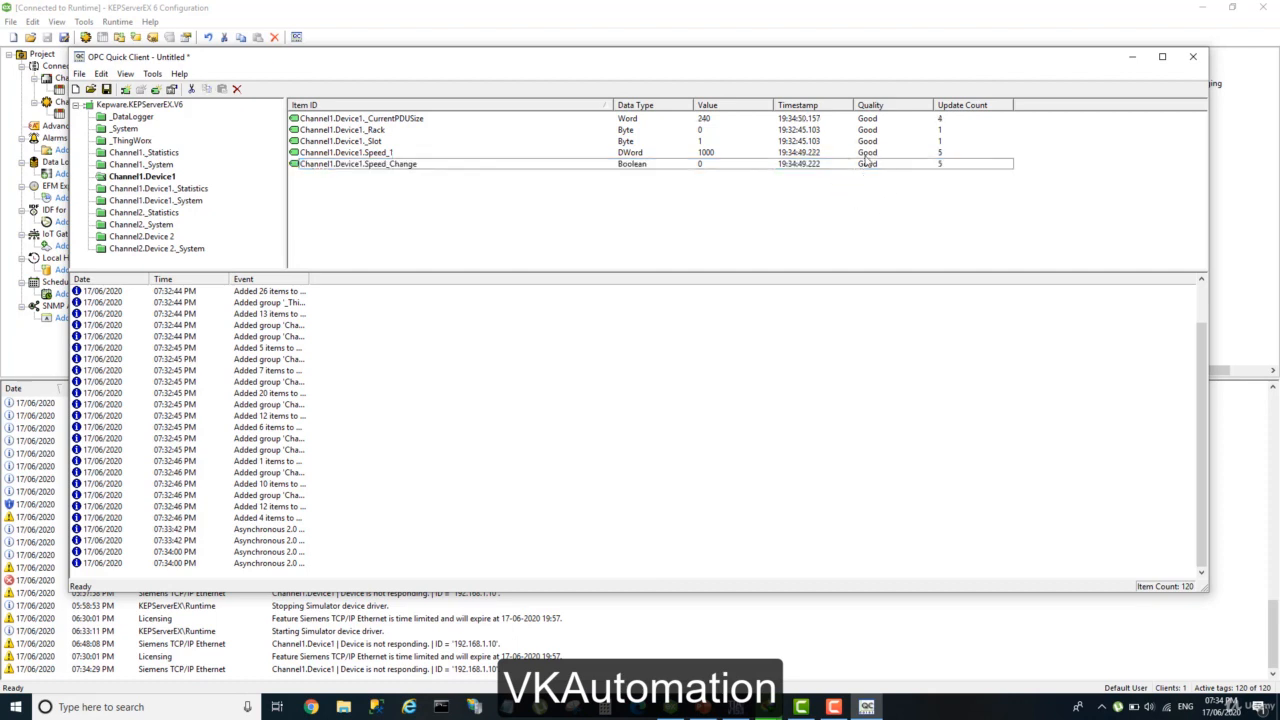
Circle the Quality values of the Channel1.Device1 items freehand in red with ScreenDraw, then end the drawing and minimize the recorder.
click(834, 707)
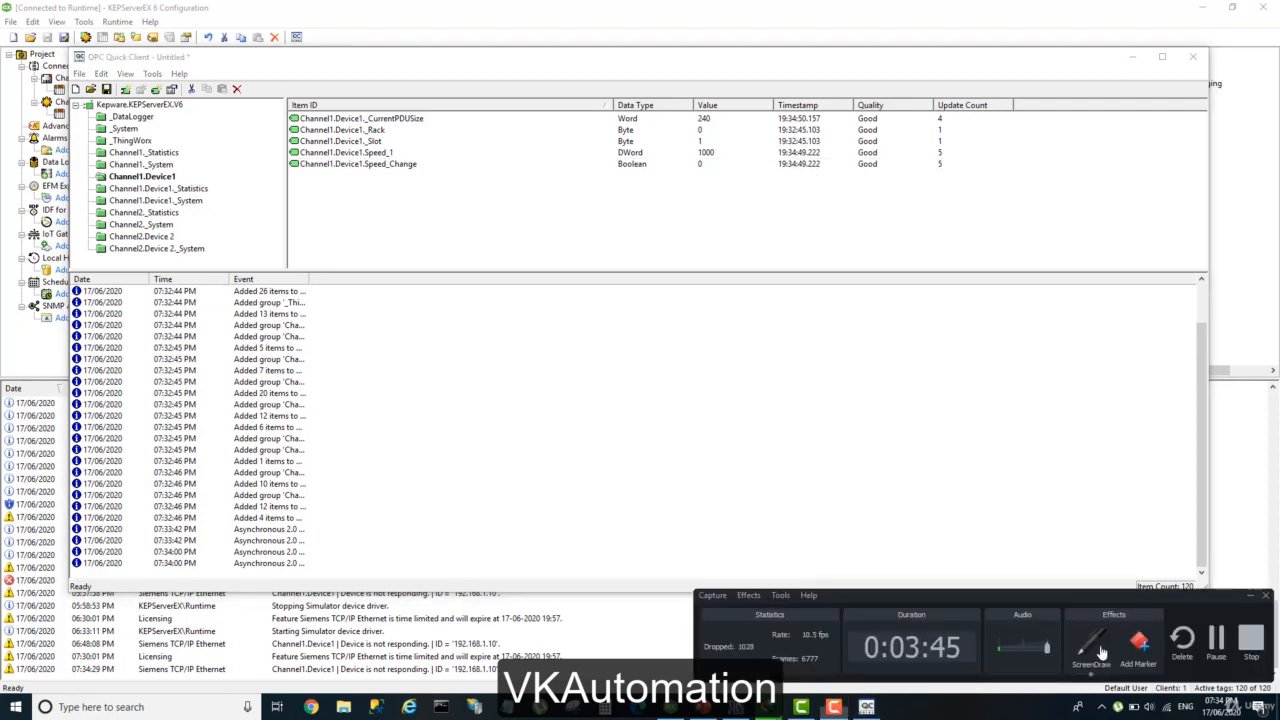
click(1093, 648)
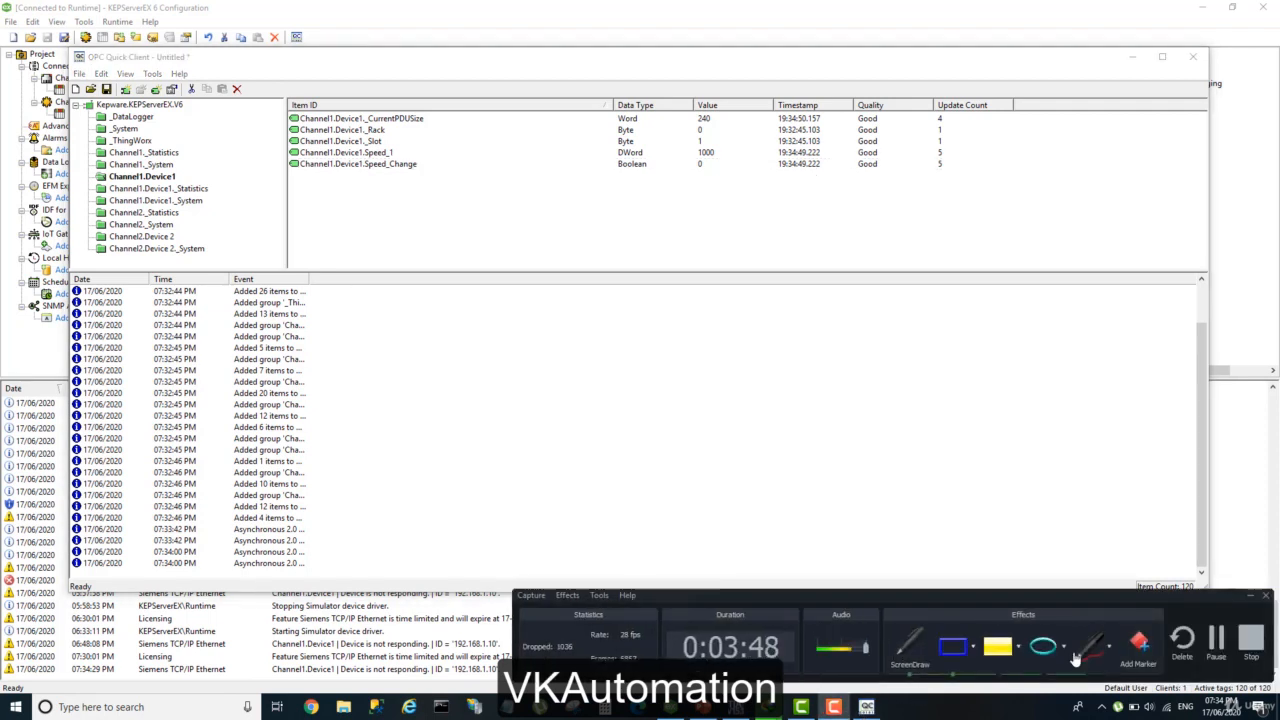
click(1090, 638)
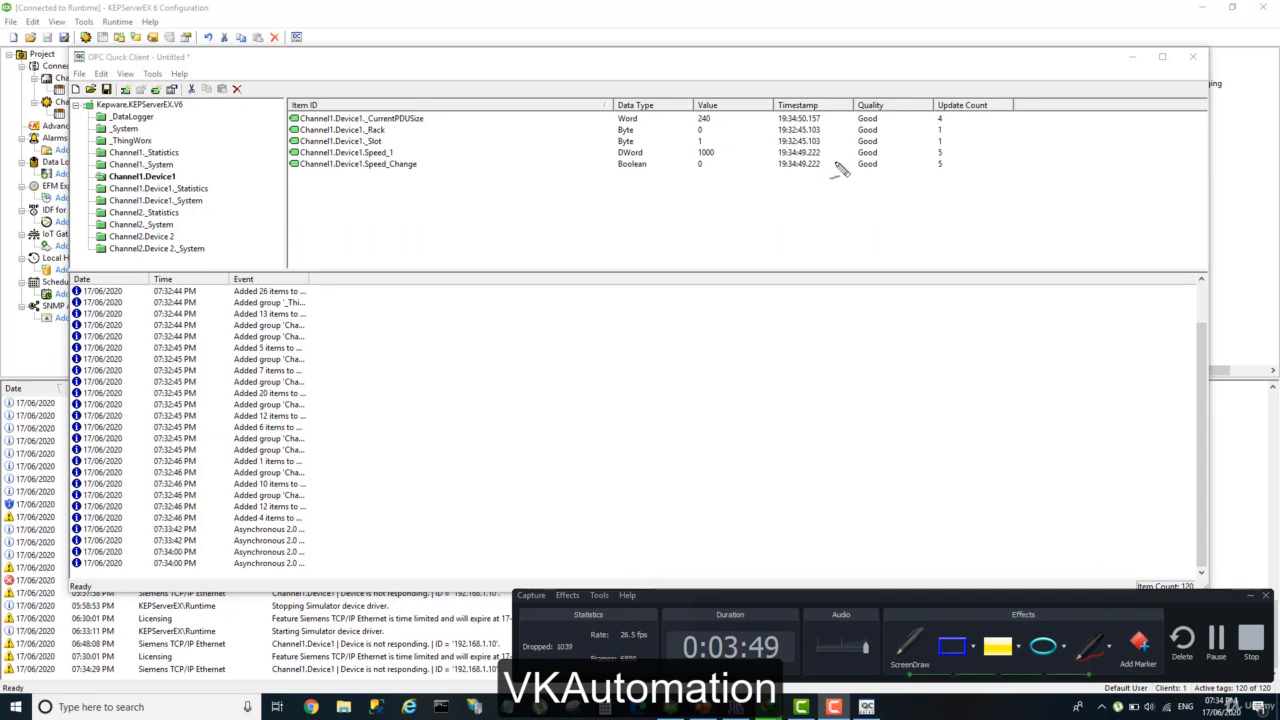
mouse_move(872, 112)
mouse_down()
mouse_move(846, 195)
mouse_move(896, 150)
mouse_move(884, 122)
mouse_up()
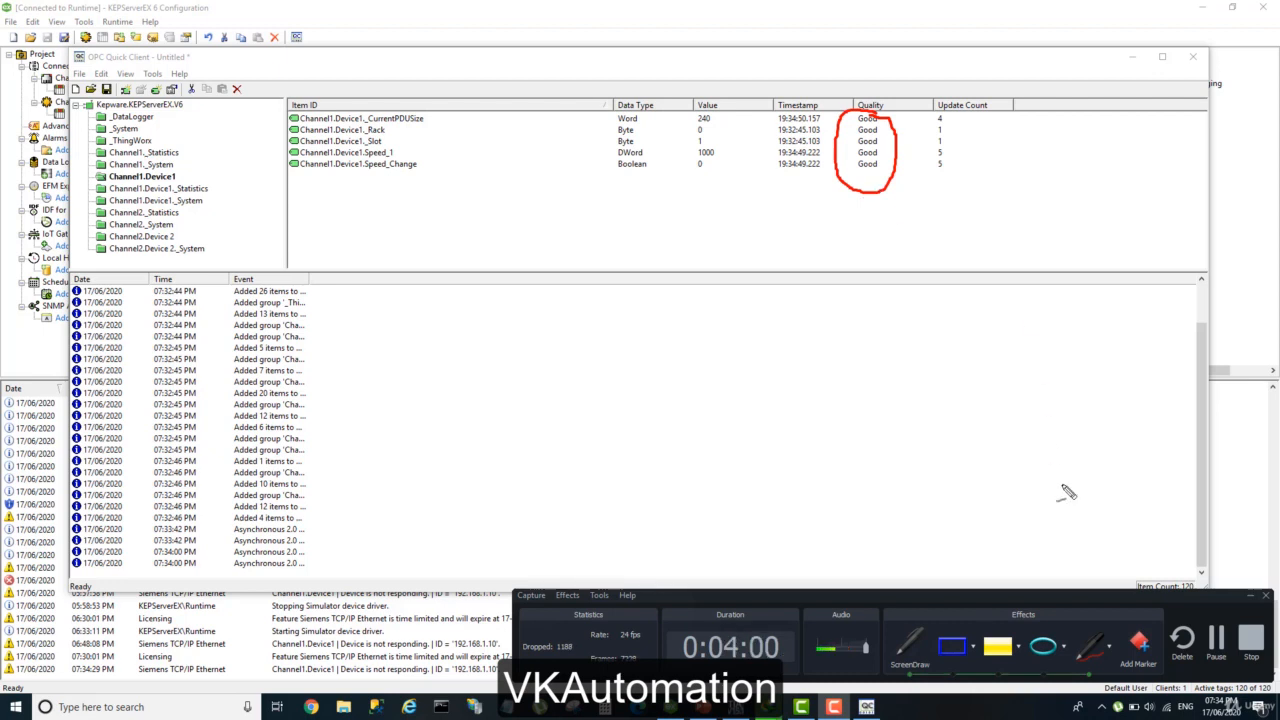
click(915, 645)
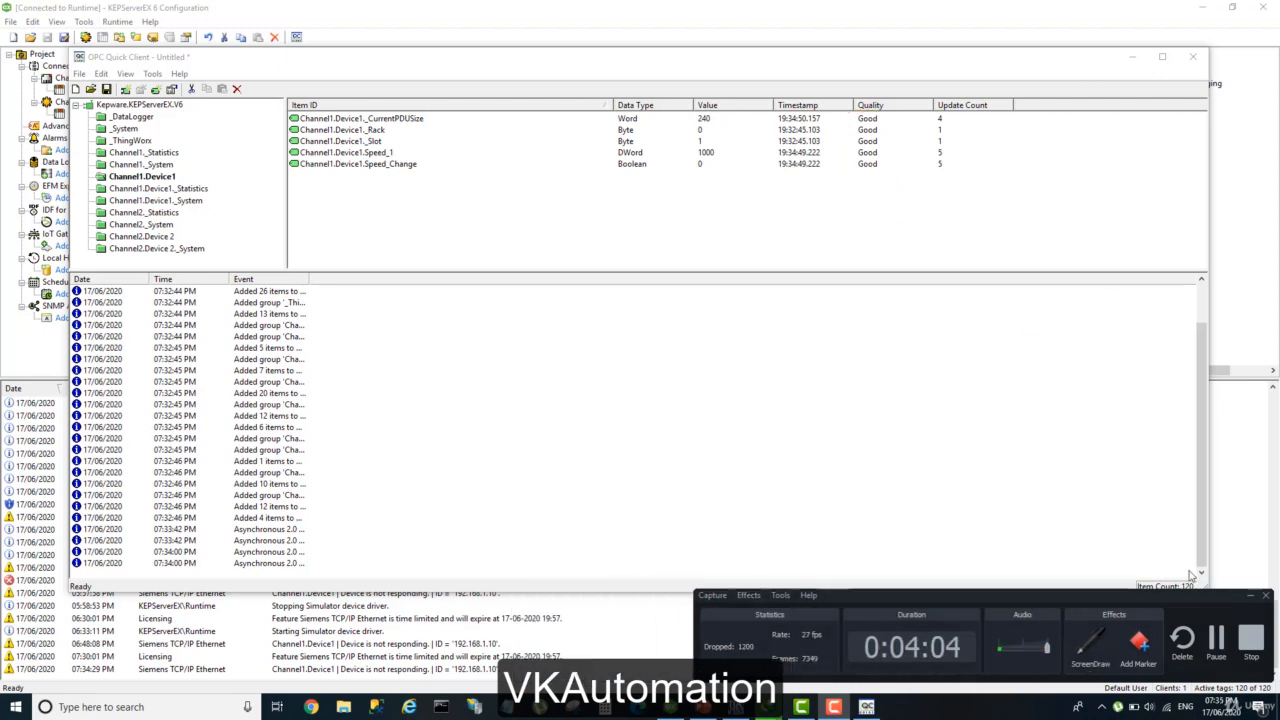
click(1250, 596)
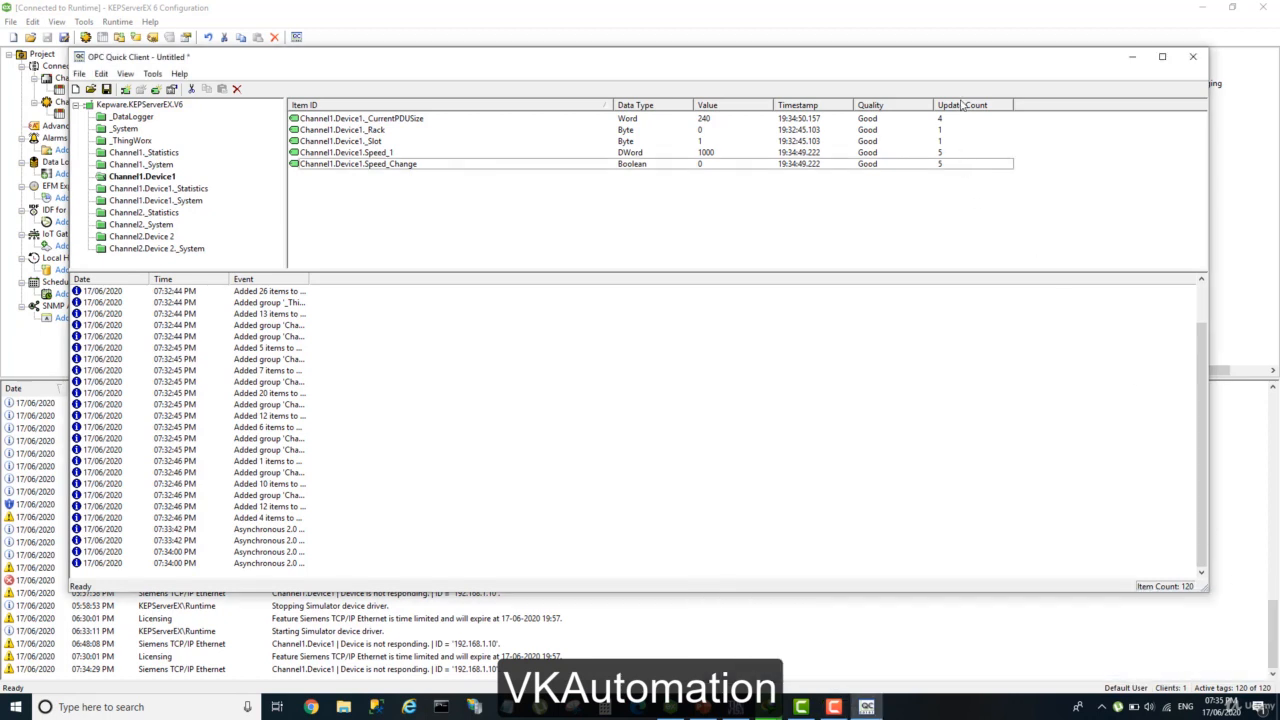
Write the value 1 to the Speed_Change item with an Asynchronous 2.0 Write and close the write dialog.
right_click(702, 164)
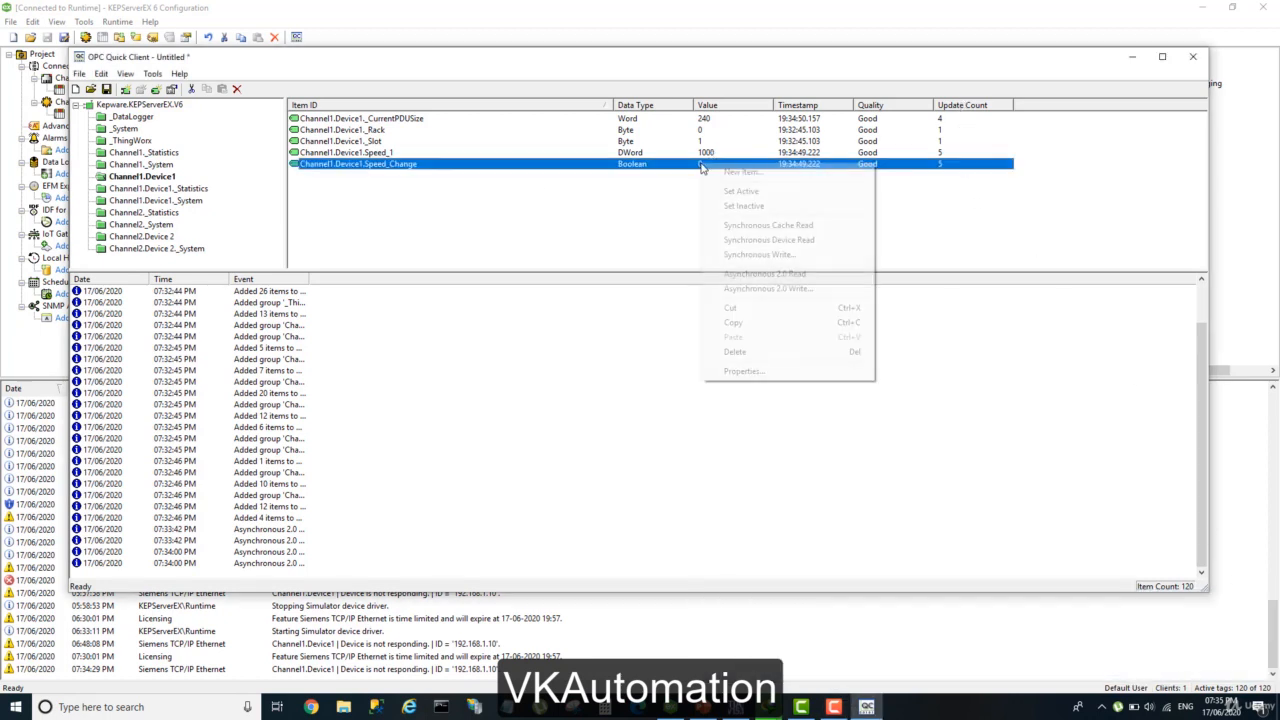
click(757, 289)
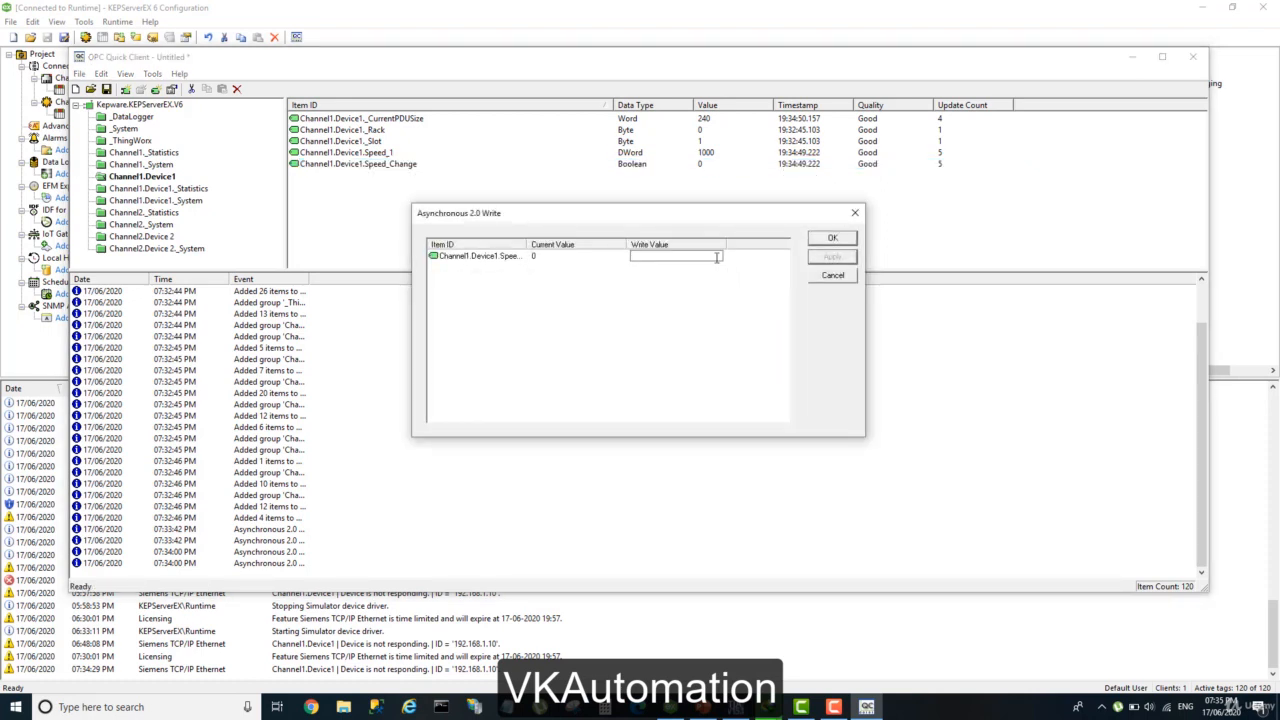
text(1)
click(814, 257)
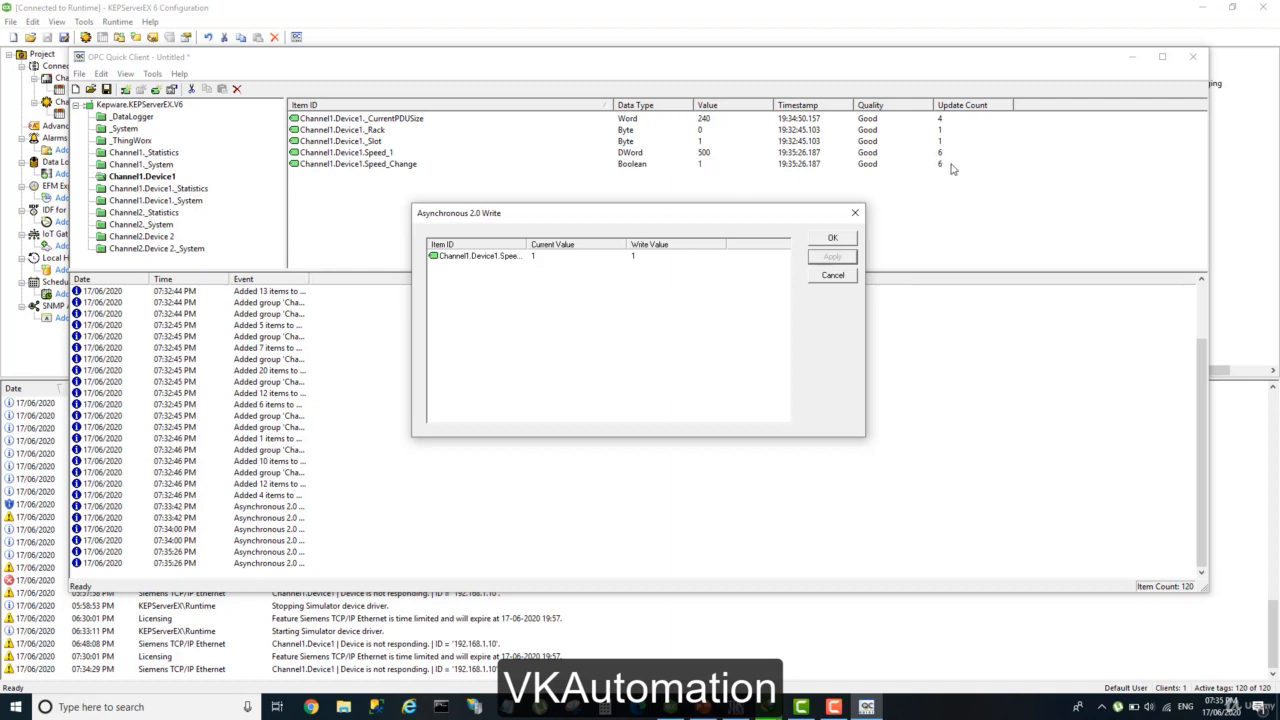
click(814, 243)
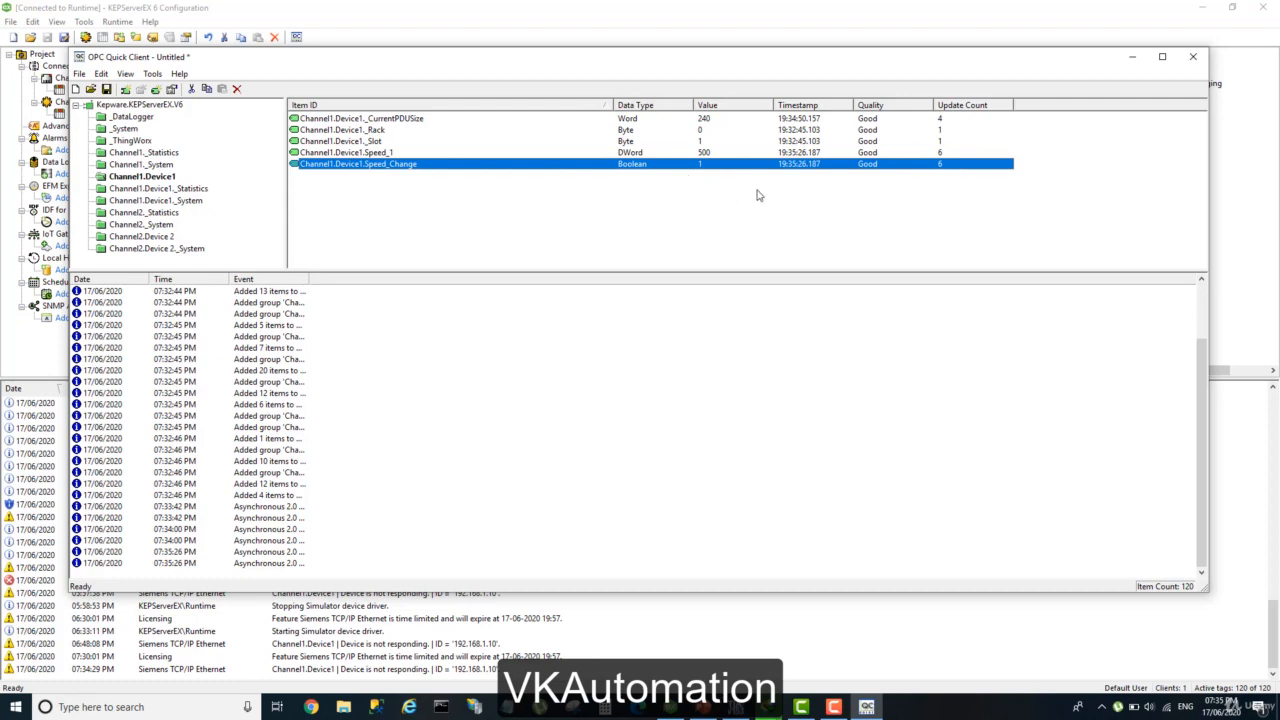
Maximize the window to view the Channel2.Device 2 group's Tempreture item, and widen the event log's Event column.
click(1162, 56)
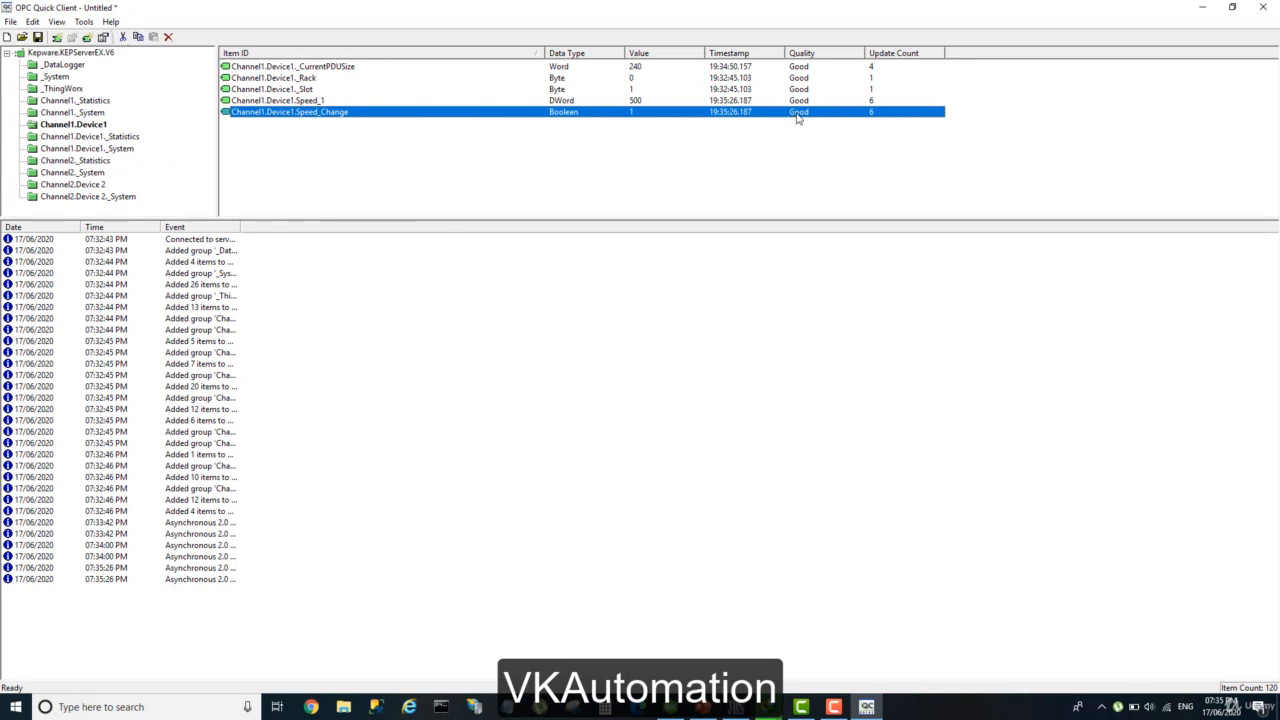
click(58, 186)
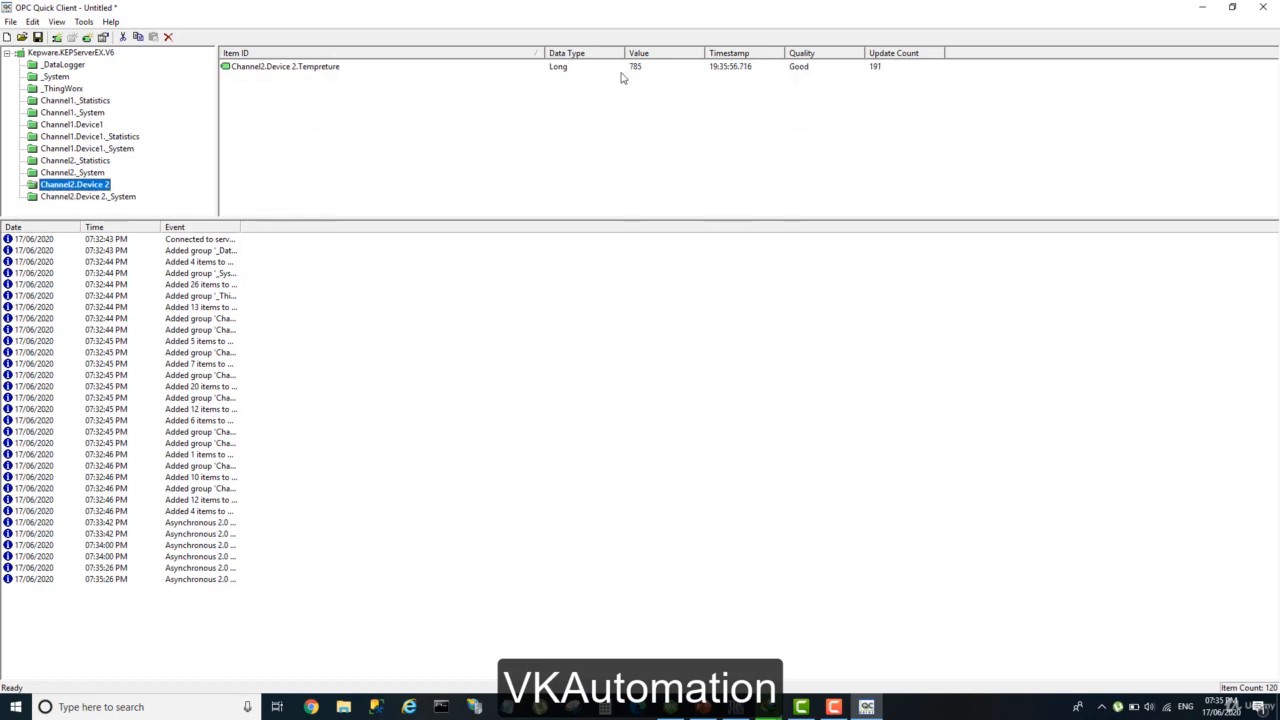
click(287, 70)
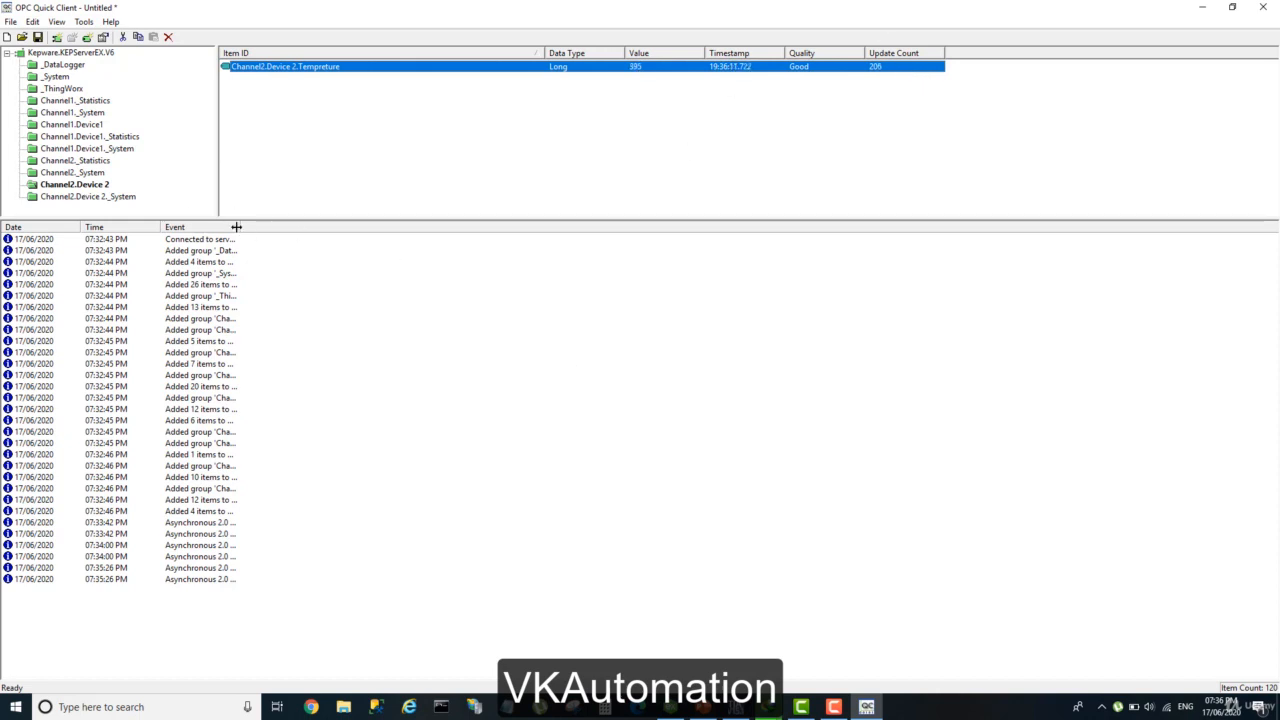
drag(243, 227, 431, 238)
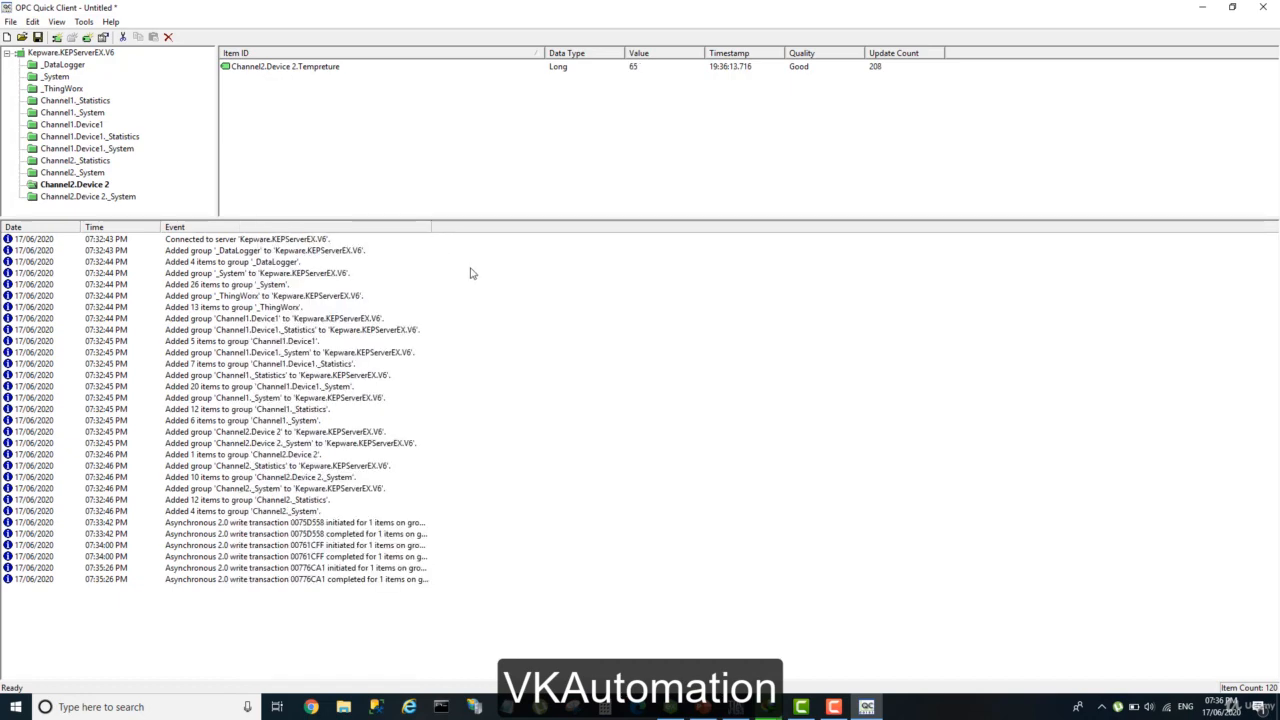
Switch to the Kepserver EX presentation in PowerPoint and view the "Install Stand - alone" slide.
click(704, 708)
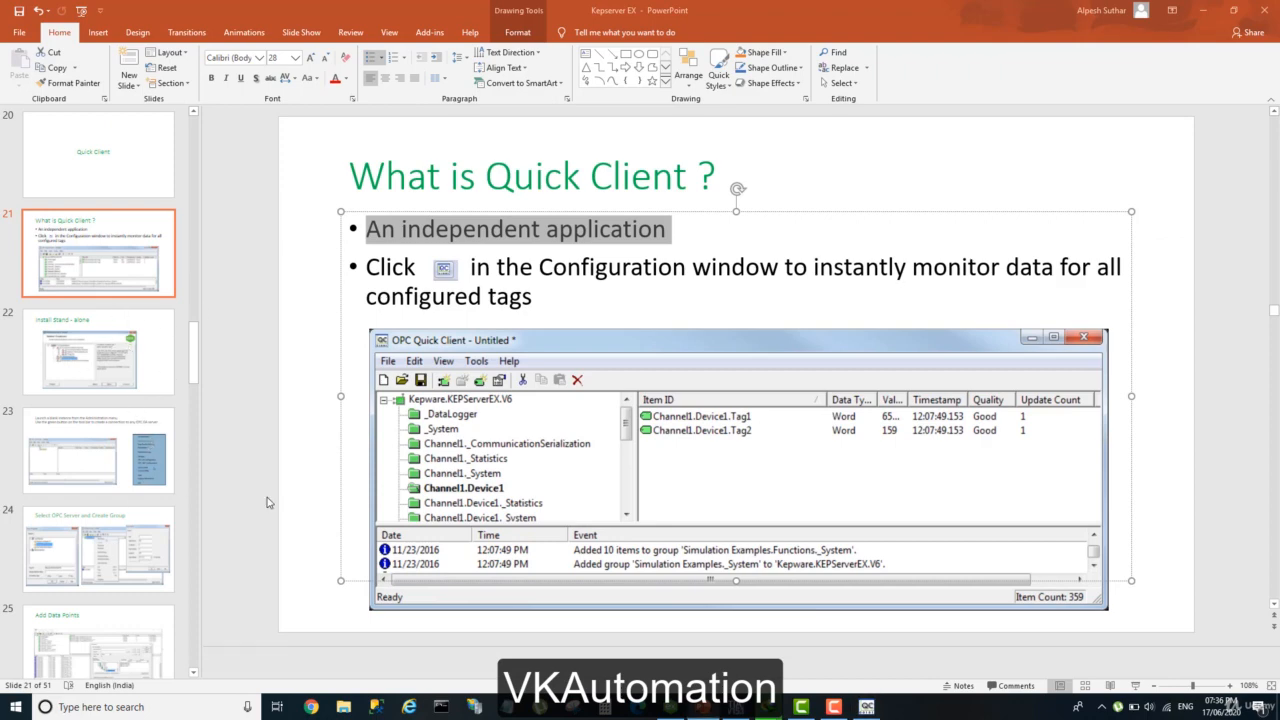
scroll(363, 471, down, 1)
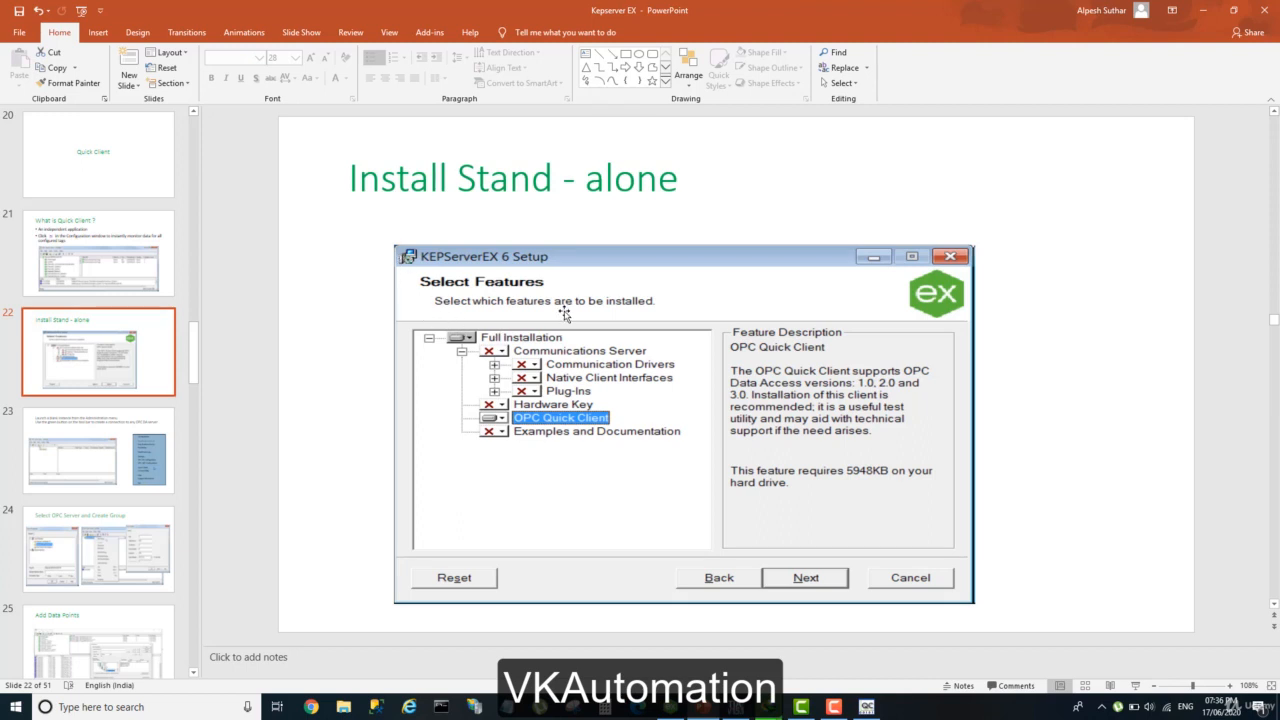
click(512, 342)
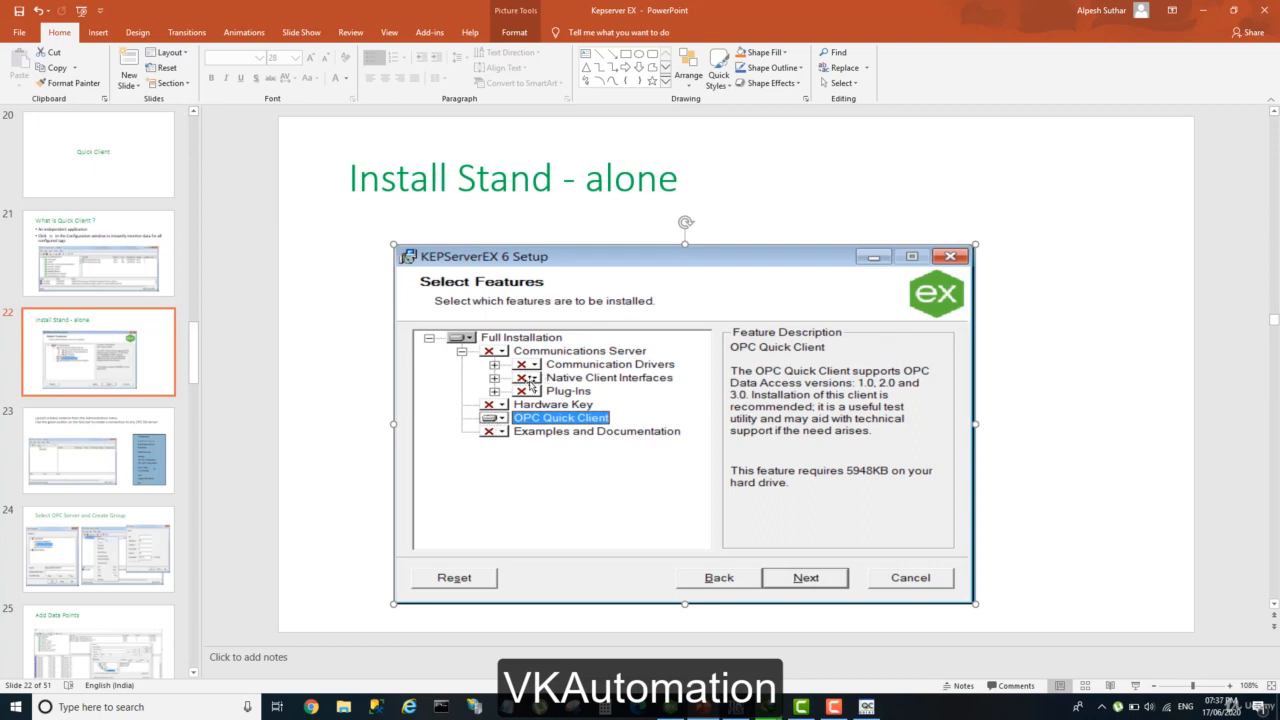
Colour the words "independent application" red on the "What is Quick Client ?" slide.
click(163, 285)
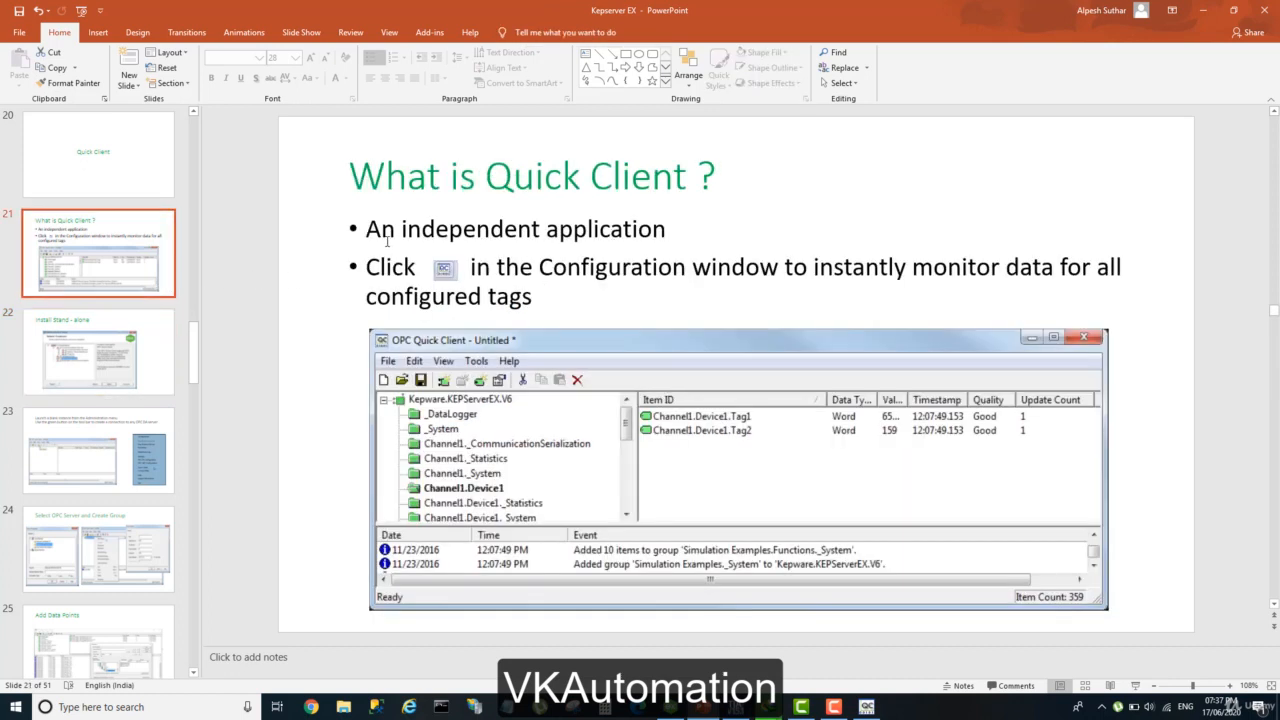
drag(401, 230, 596, 232)
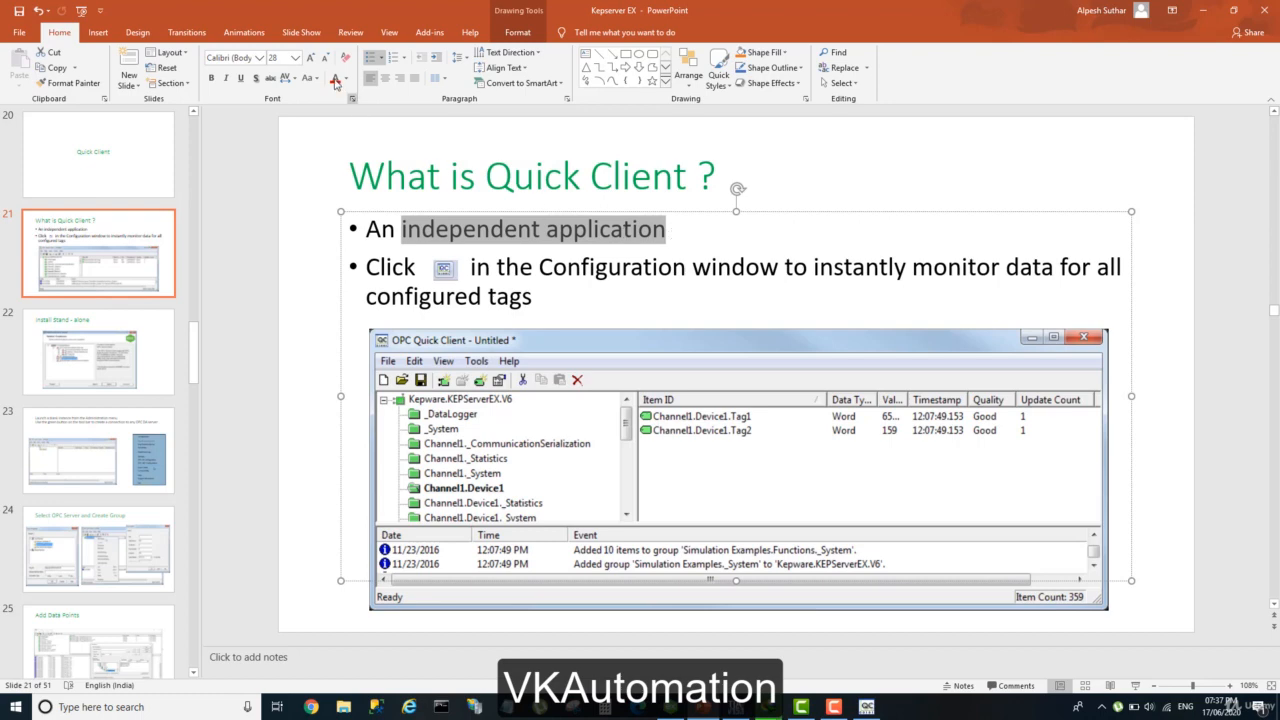
click(335, 80)
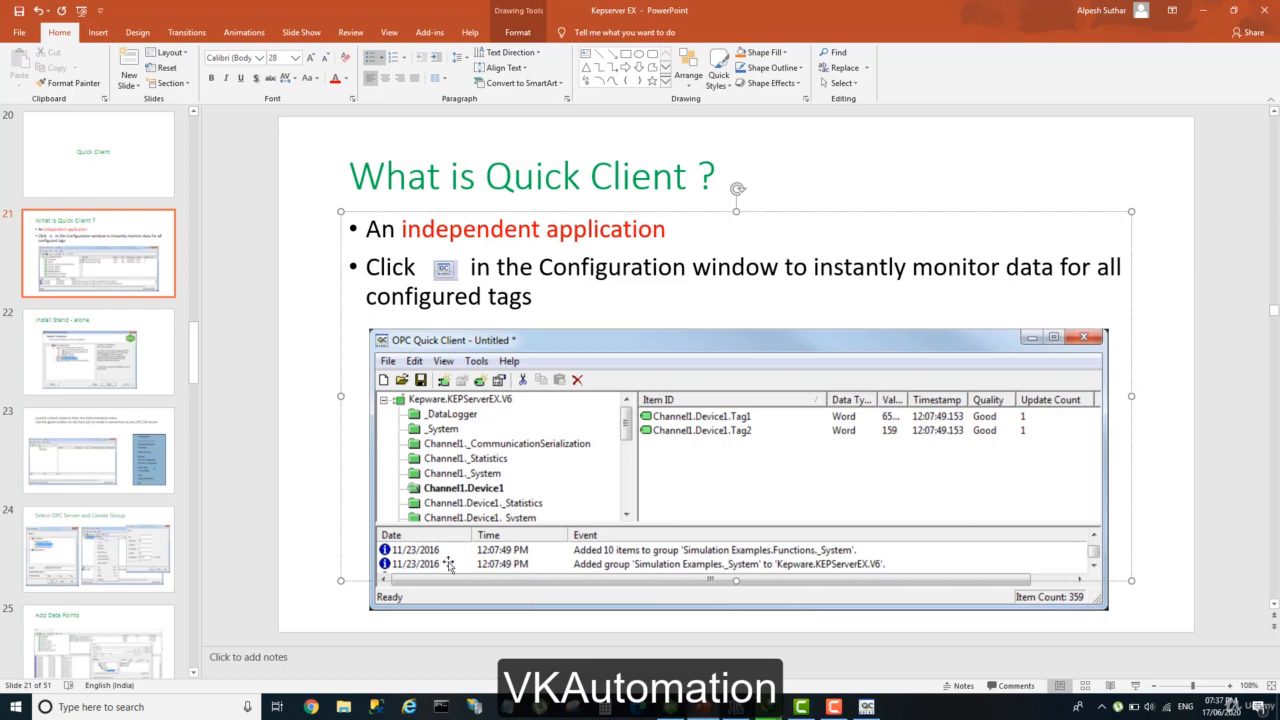
Review slides 22 and 23 on installing and launching Quick Client, then switch to the KEPServerEX 6 Configuration window.
click(137, 369)
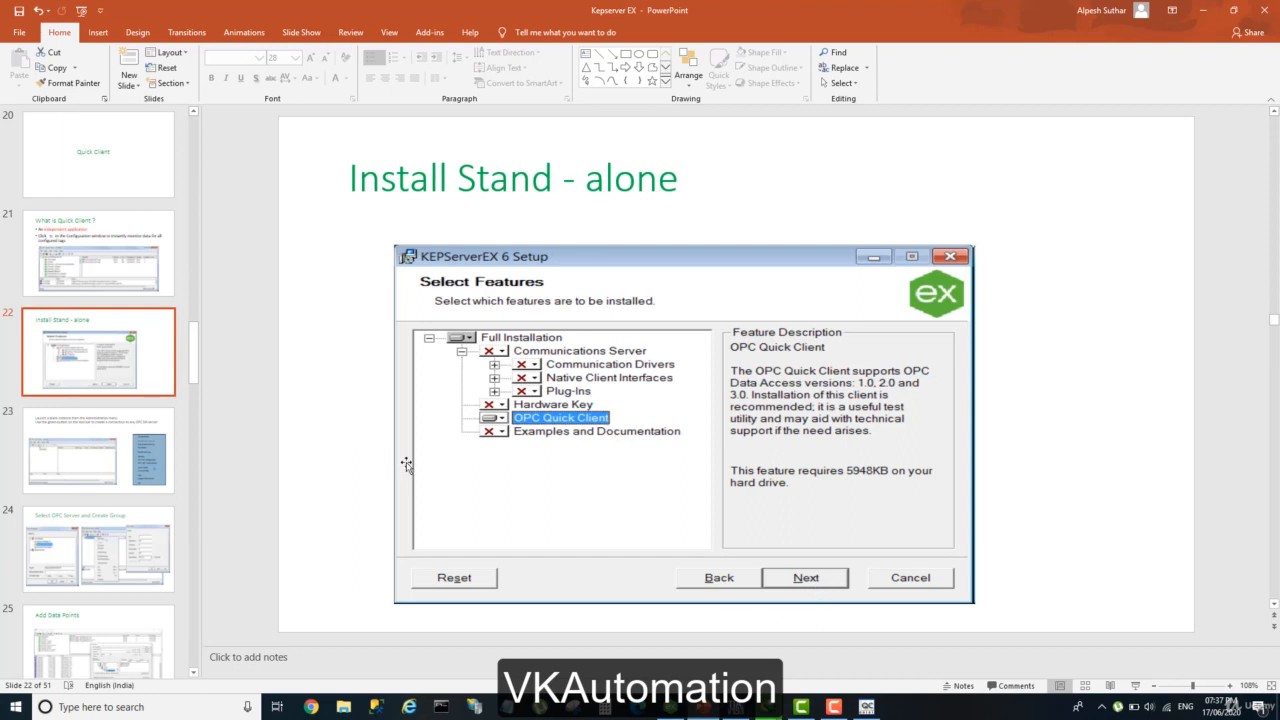
click(110, 453)
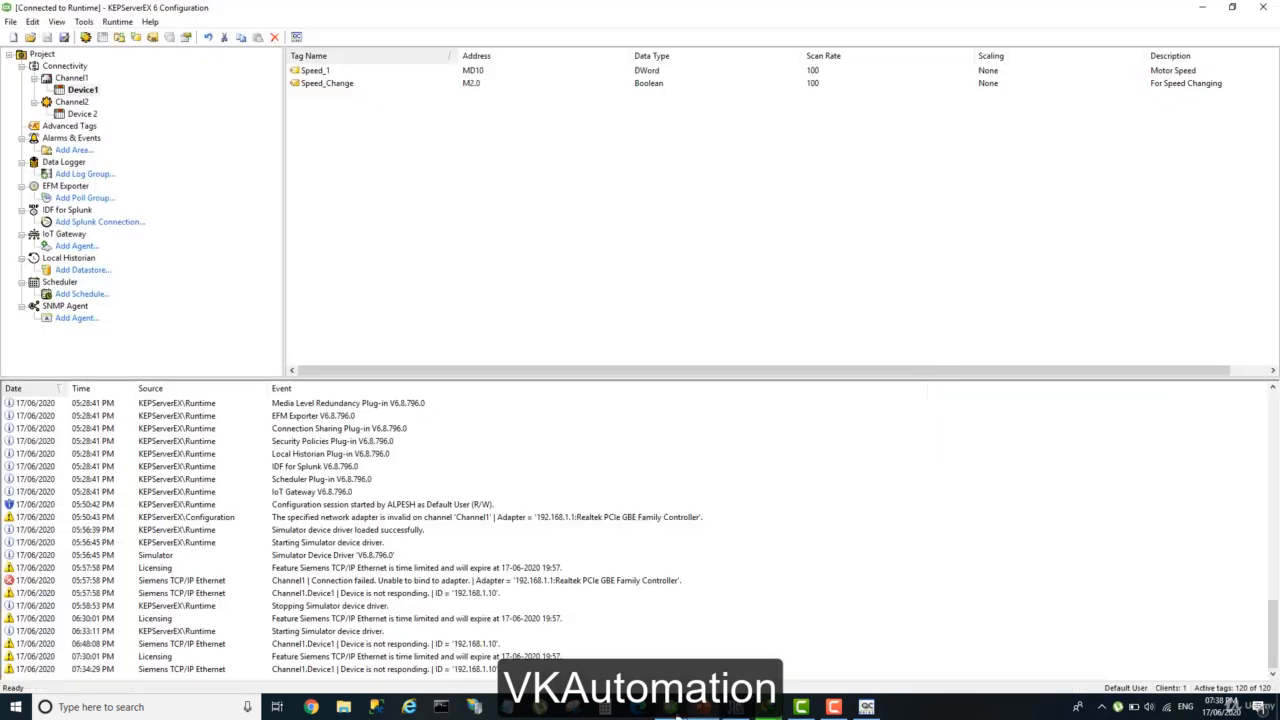
click(676, 684)
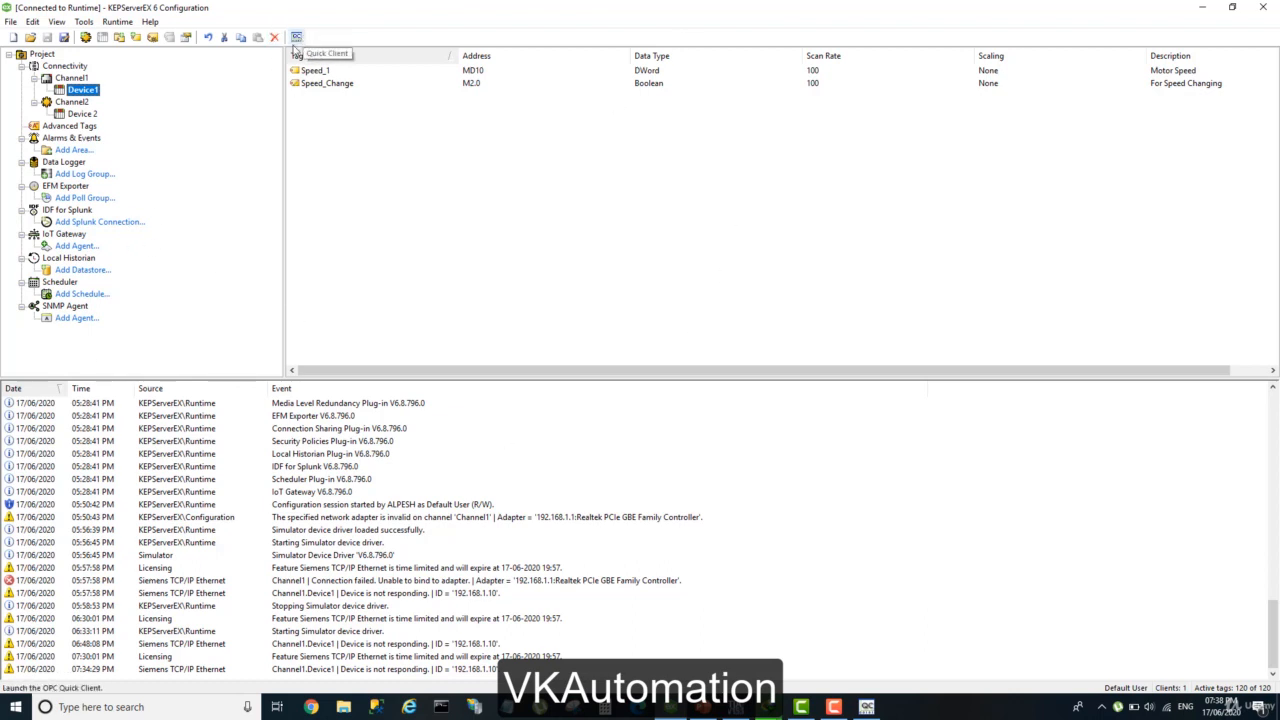
Switch to OPC Quick Client and close it without saving changes, then dismiss the download notification.
click(866, 707)
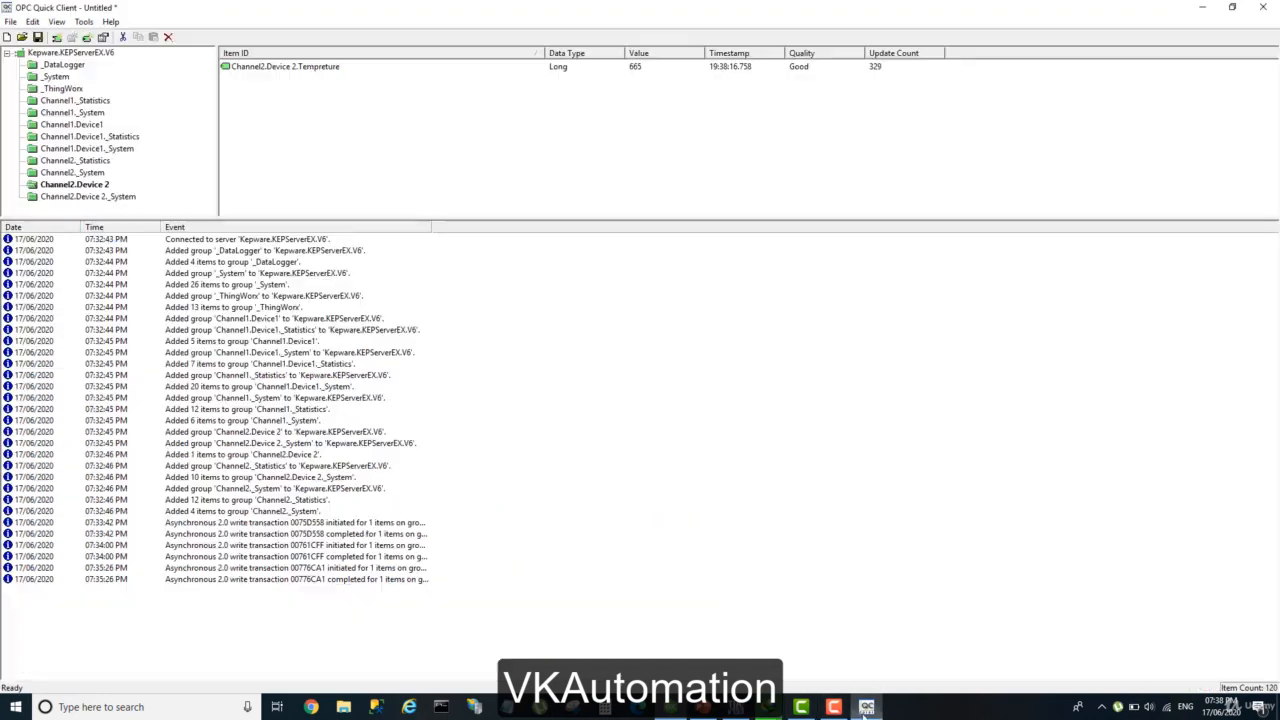
click(1264, 7)
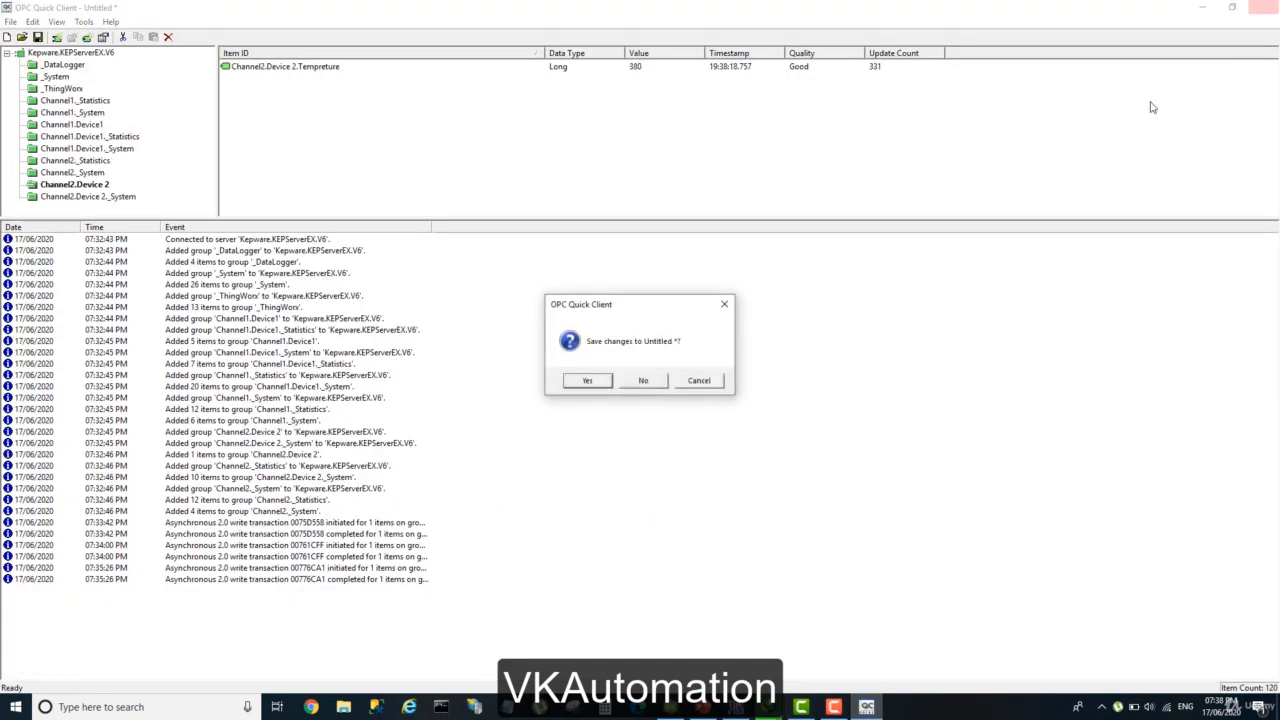
click(643, 381)
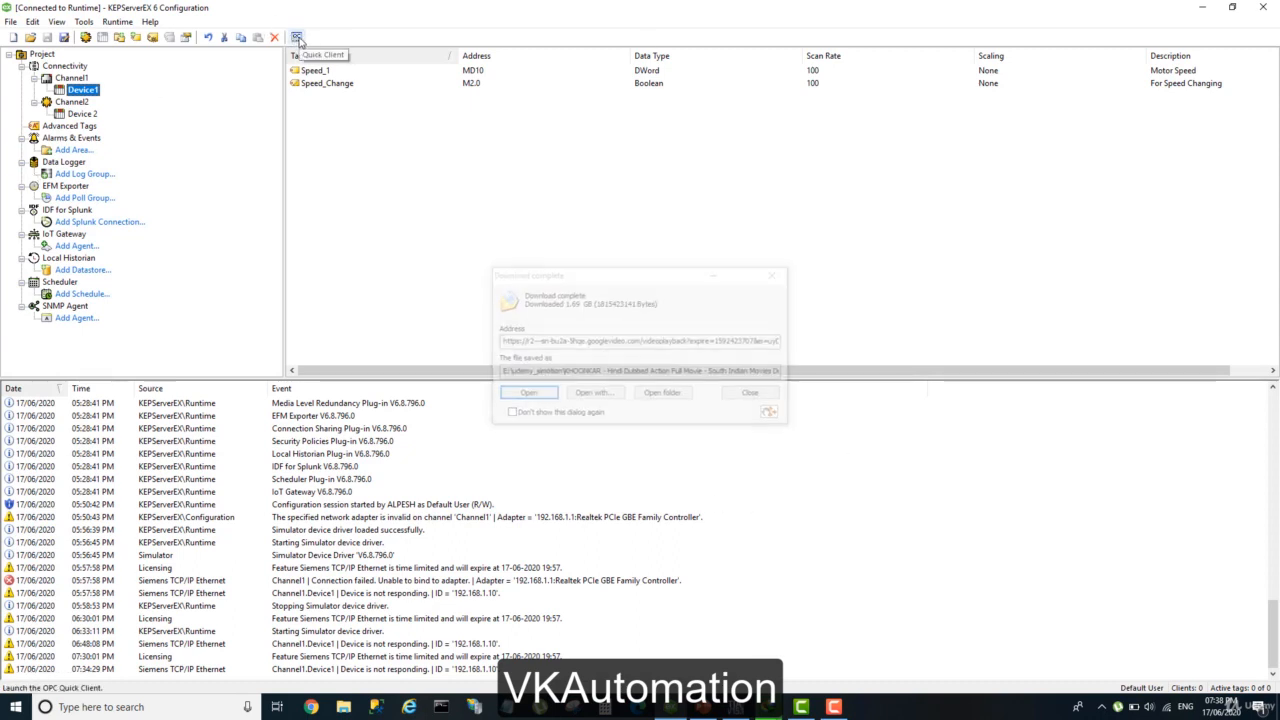
click(750, 392)
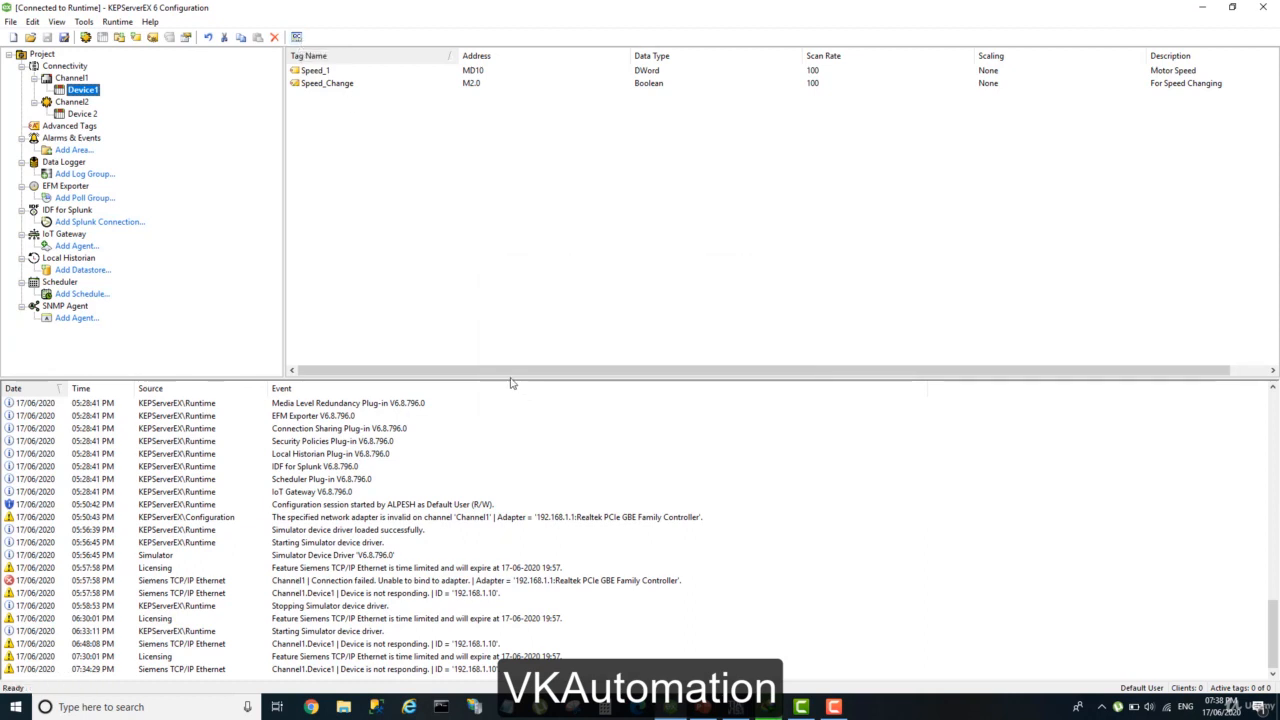
Launch OPC Quick Client from the KEPServerEX configuration and close it without saving the changes.
click(298, 38)
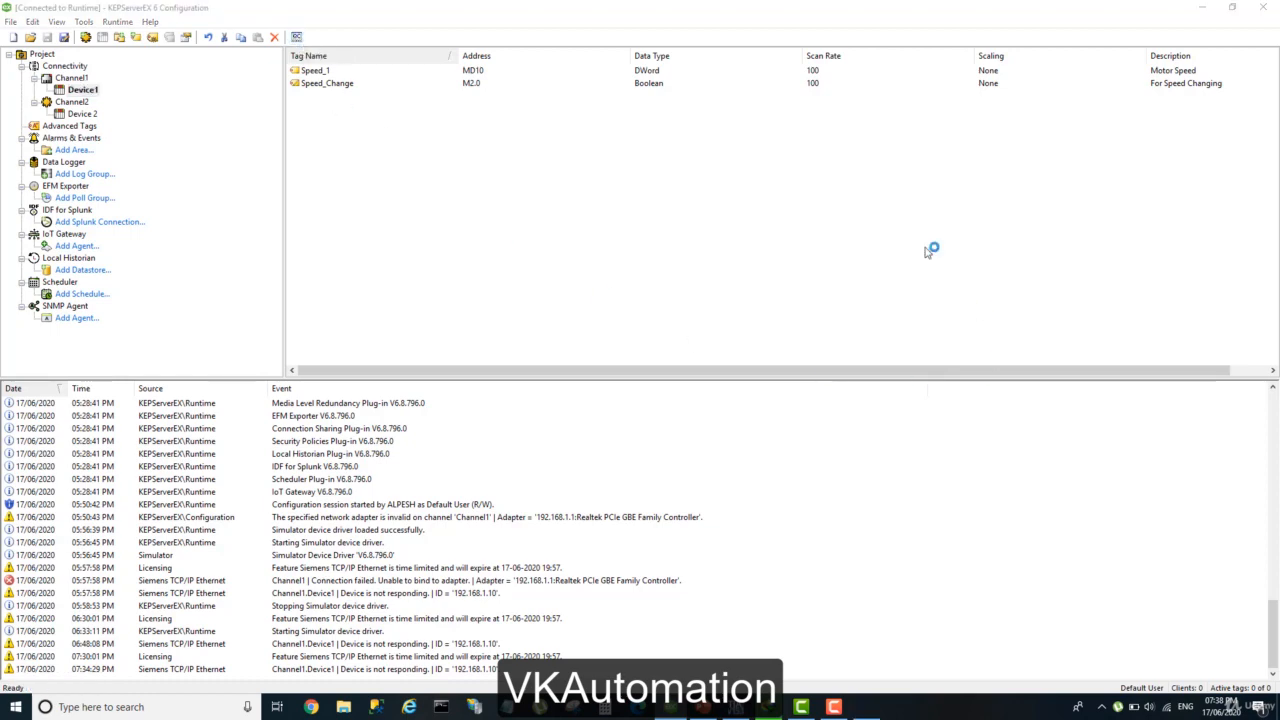
click(1167, 170)
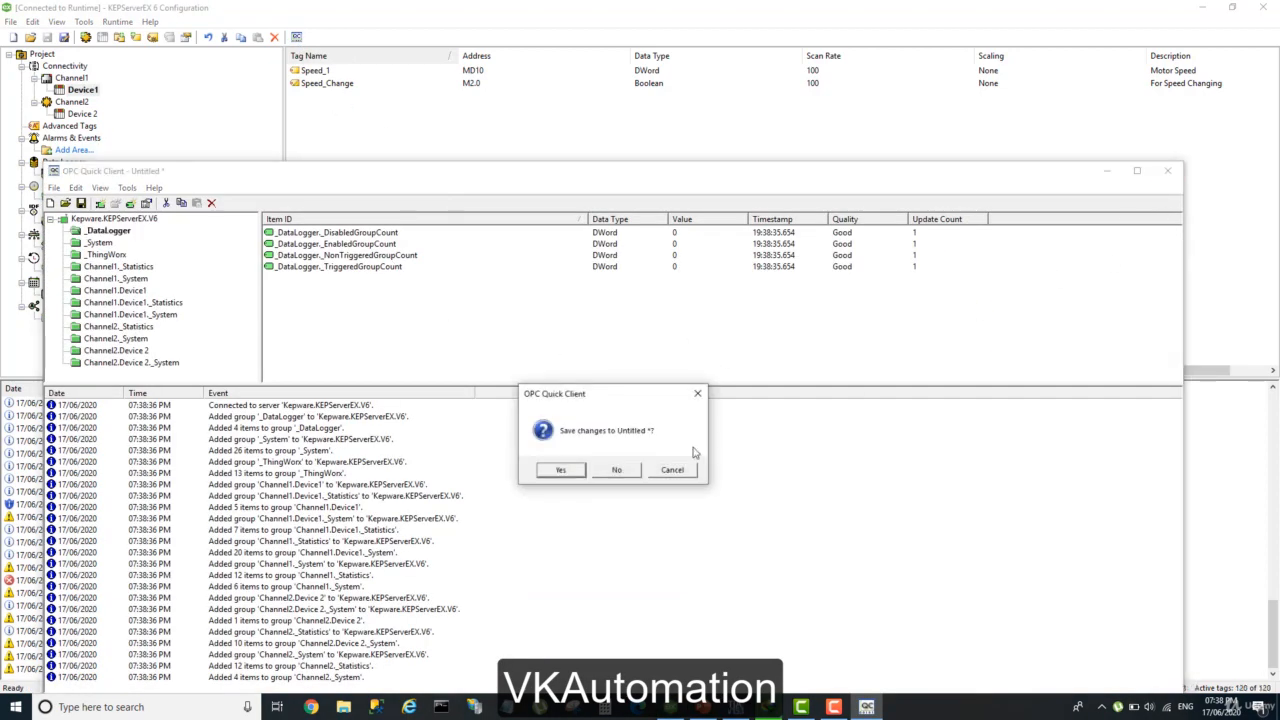
click(617, 471)
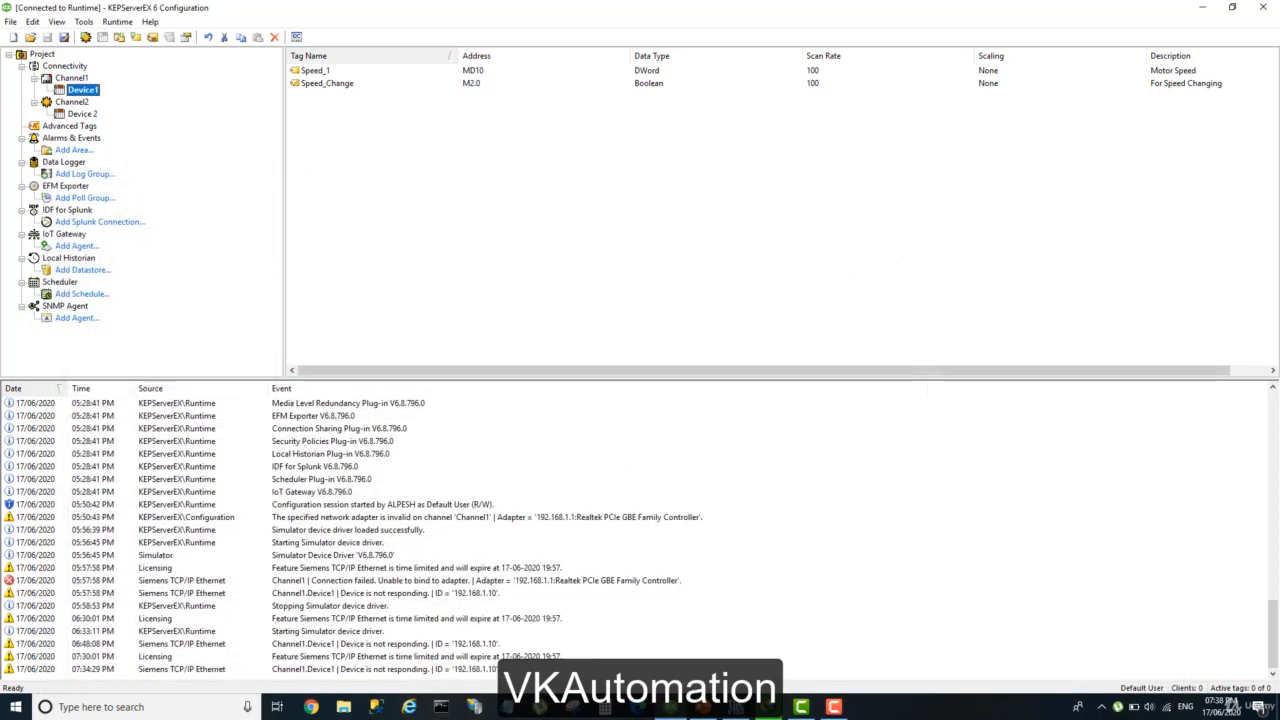
Switch to the PowerPoint presentation and review slides 22 and 23 on stand-alone installation and launching a blank instance.
click(698, 714)
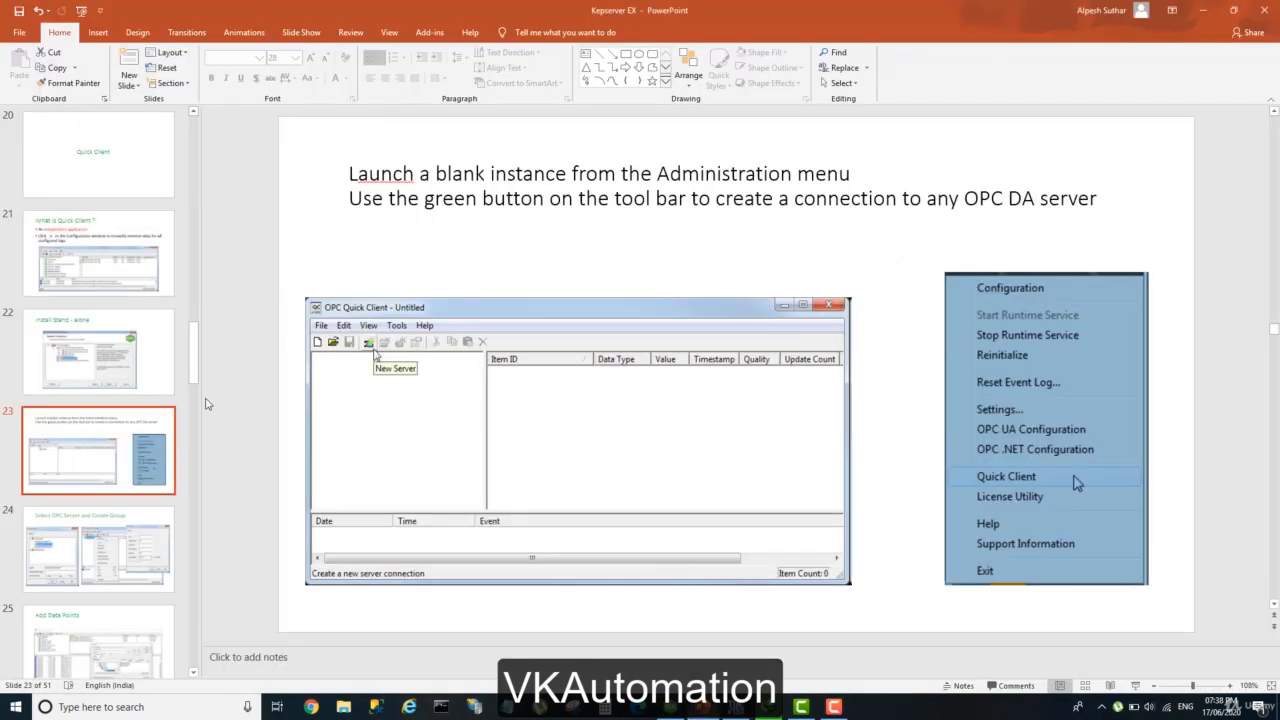
click(126, 382)
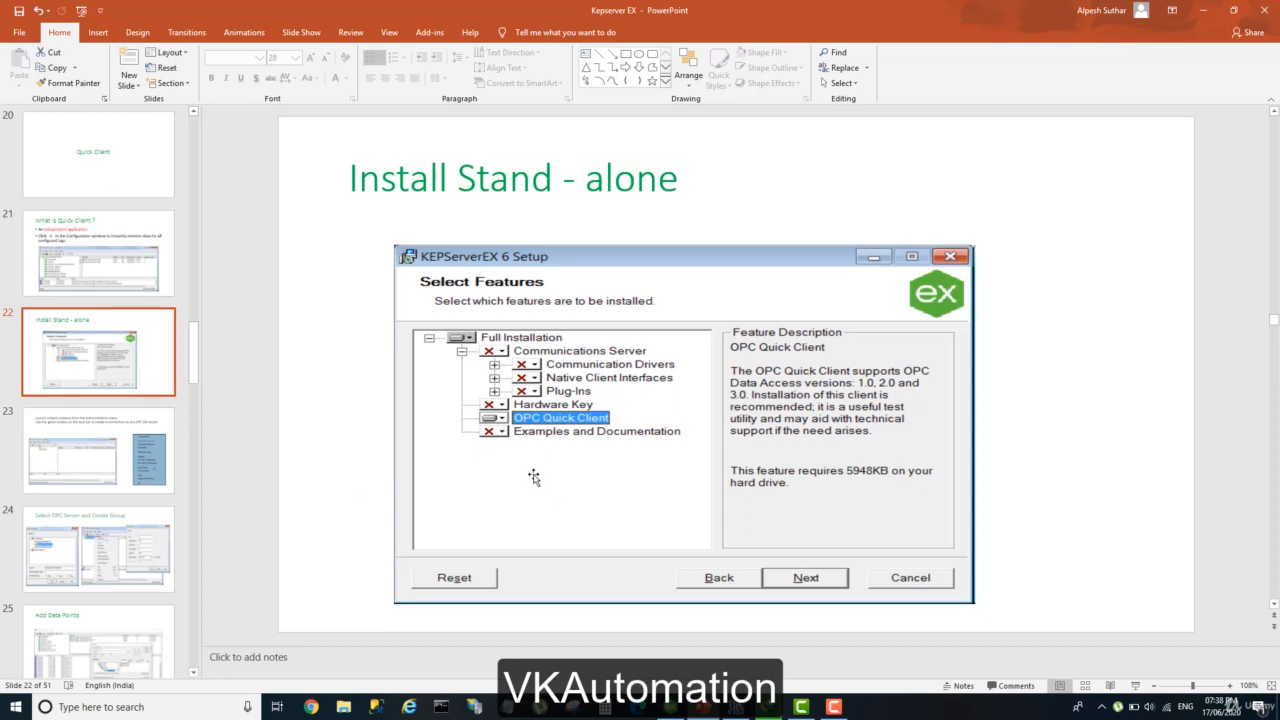
click(103, 450)
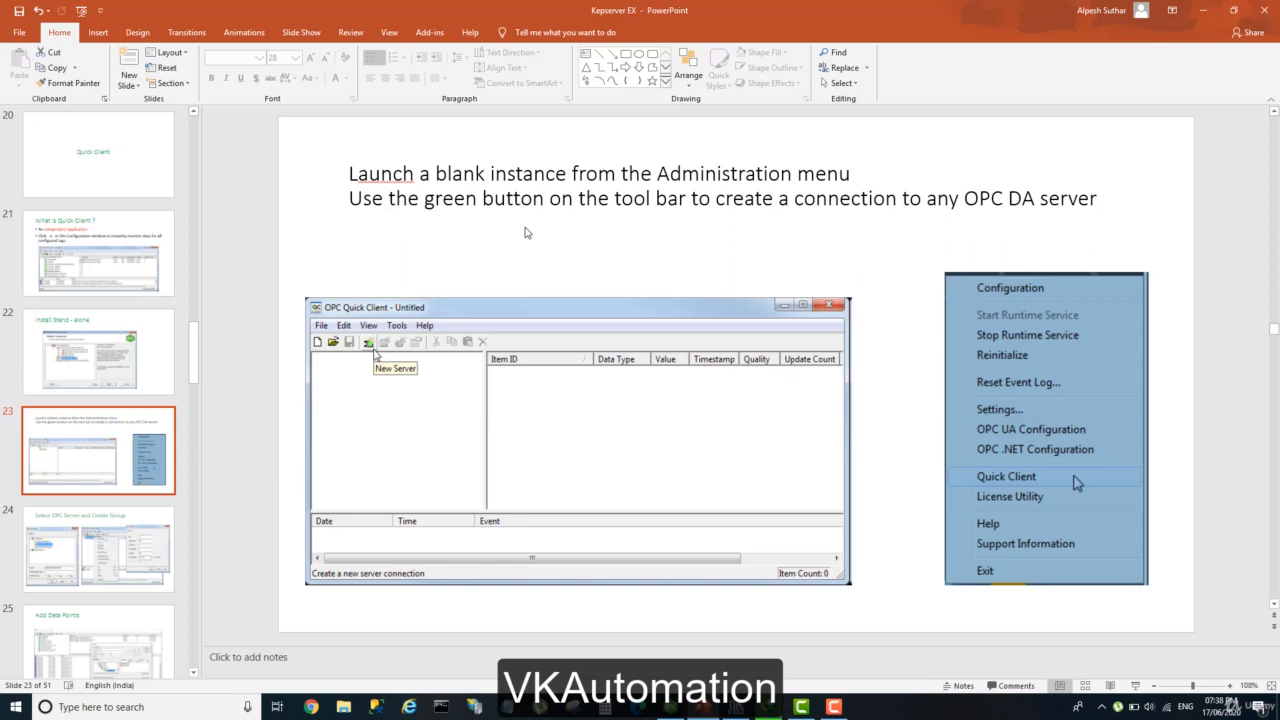
Launch a blank OPC Quick Client from the KEPServerEX administration menu, maximize its window and enlarge the item list area.
click(1103, 712)
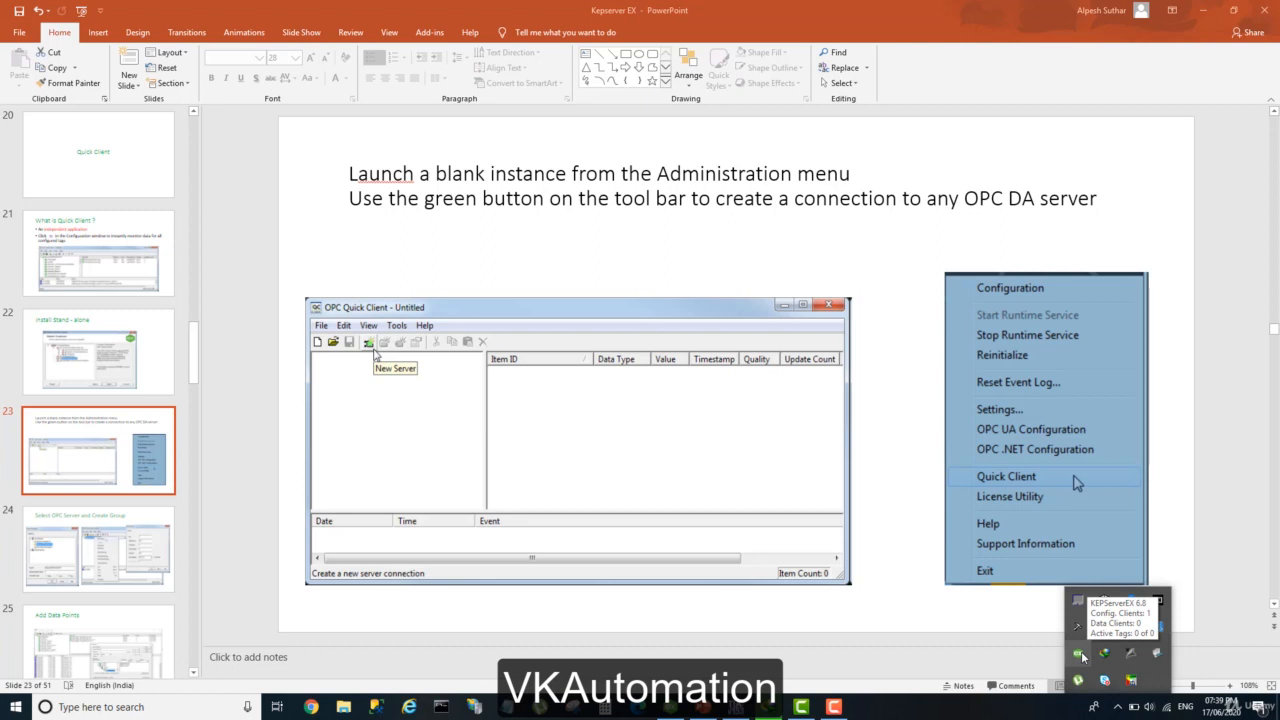
right_click(1080, 654)
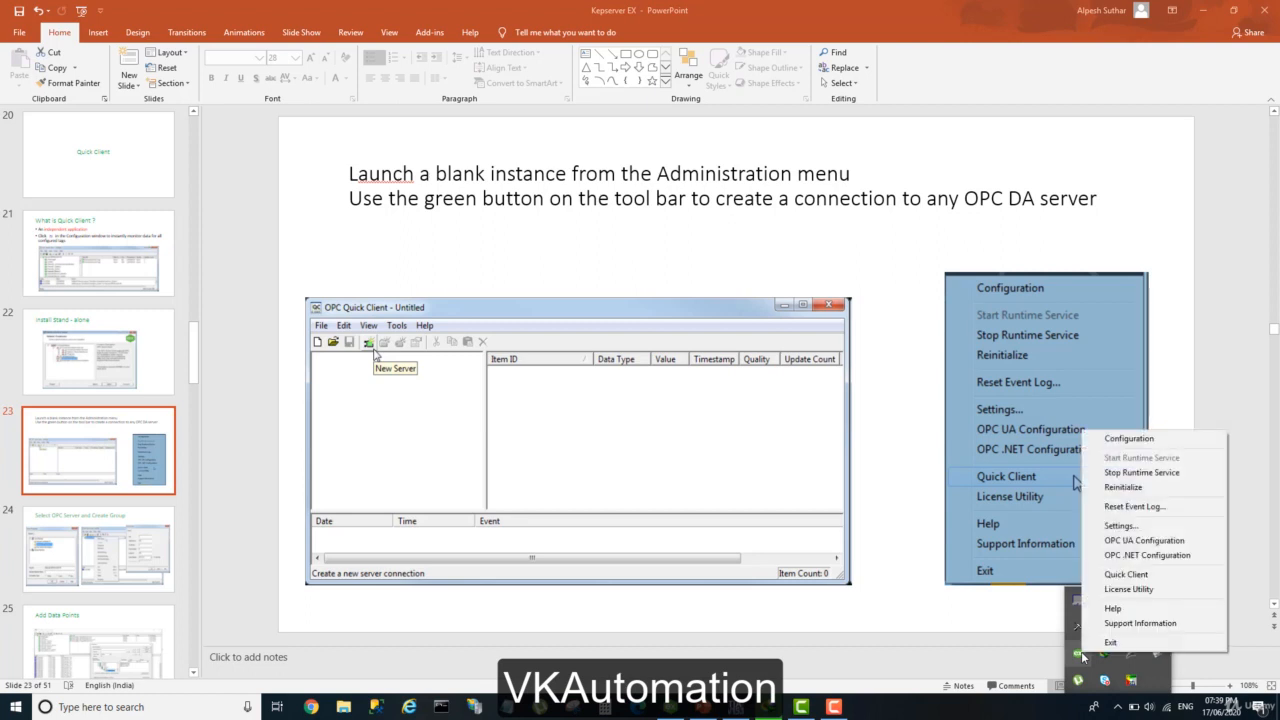
click(1128, 575)
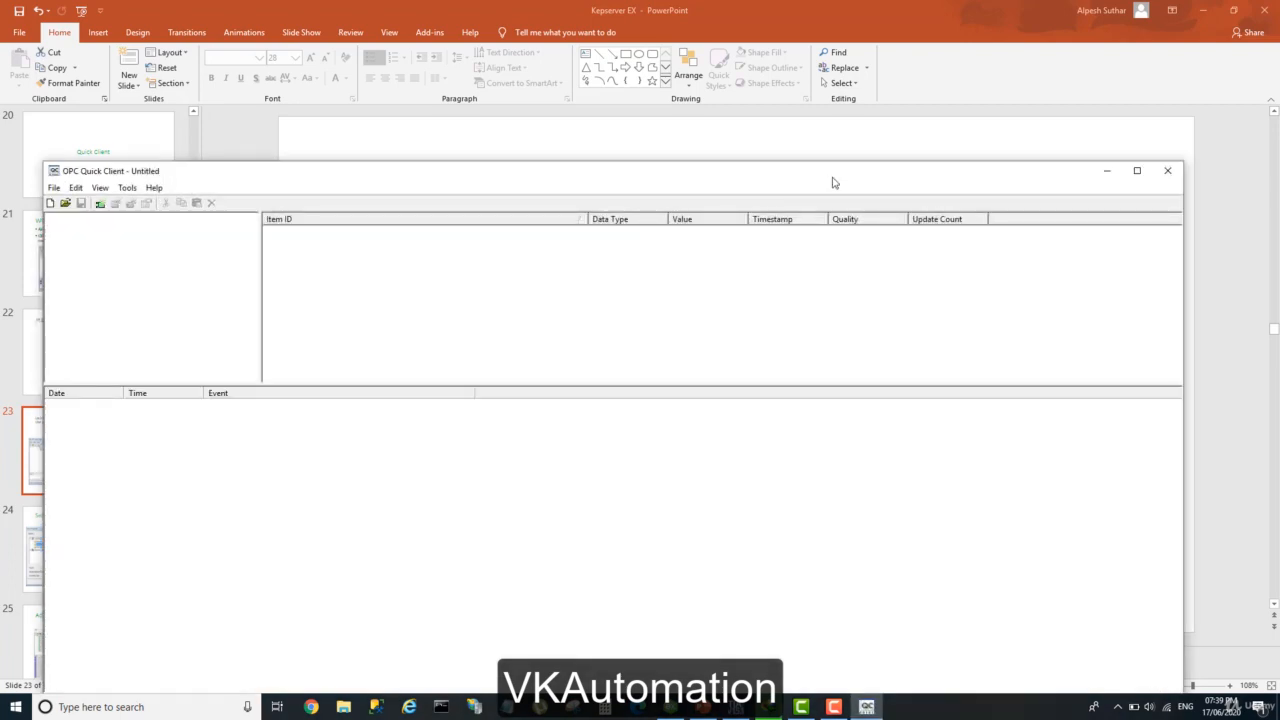
drag(832, 180, 874, 137)
click(1177, 129)
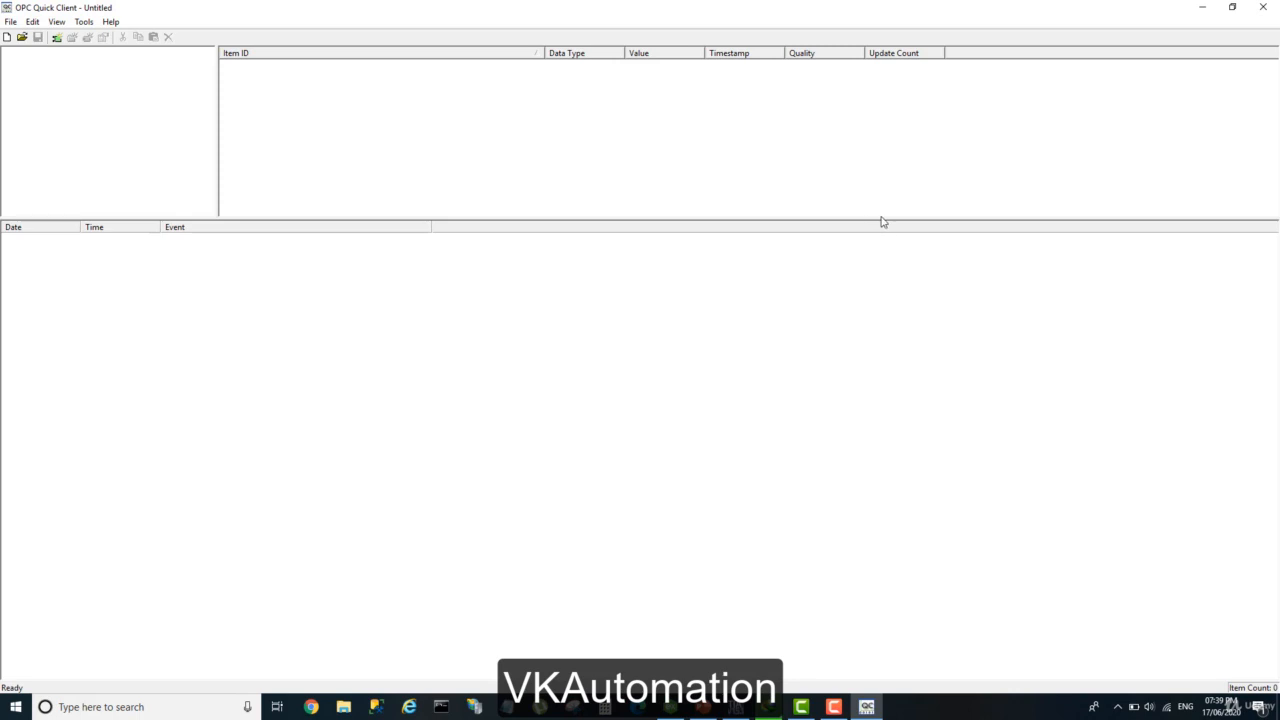
drag(880, 219, 854, 355)
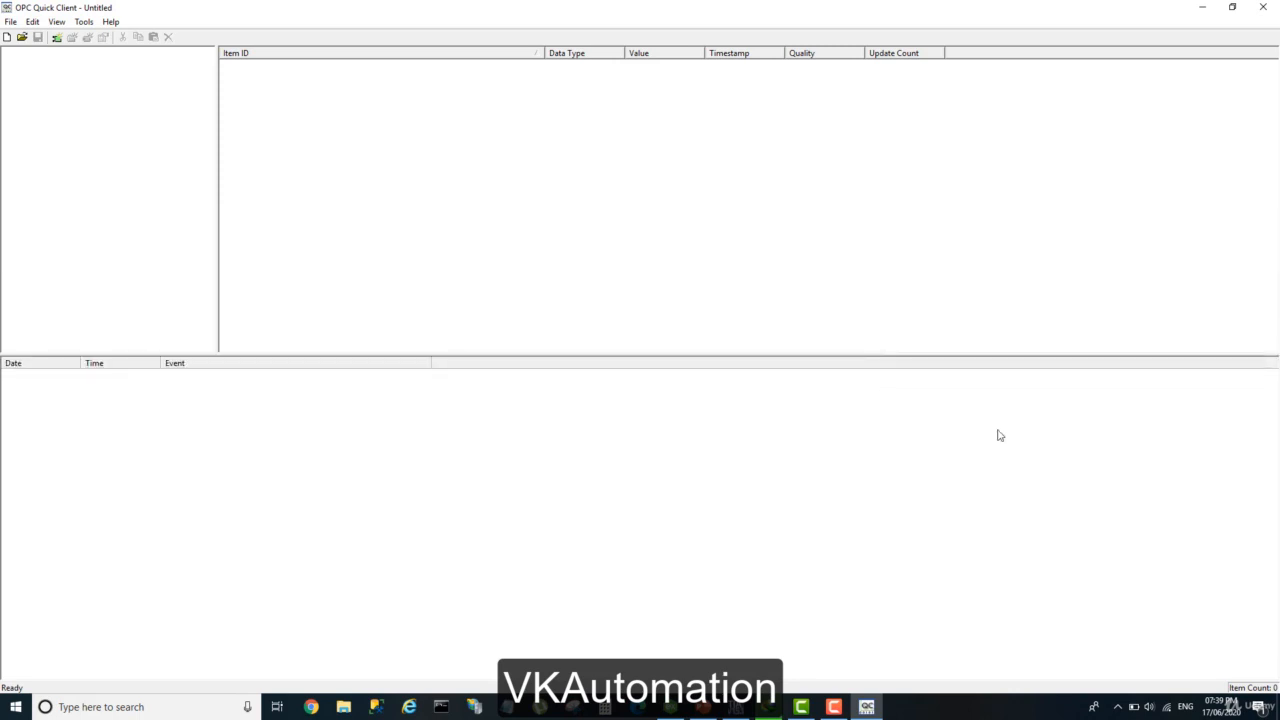
Connect to the local Kepware.KEPServerEX.V6 server and create a group named LocalTags with a 1000 ms update rate.
click(57, 38)
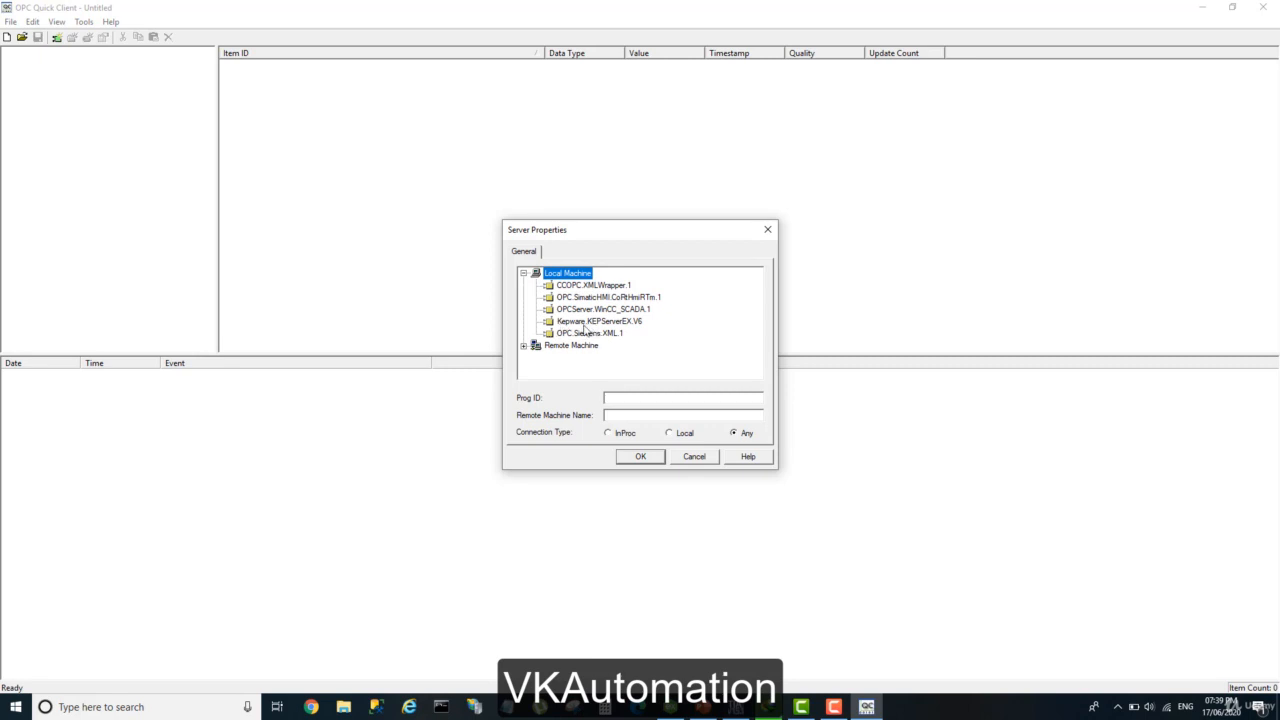
click(603, 323)
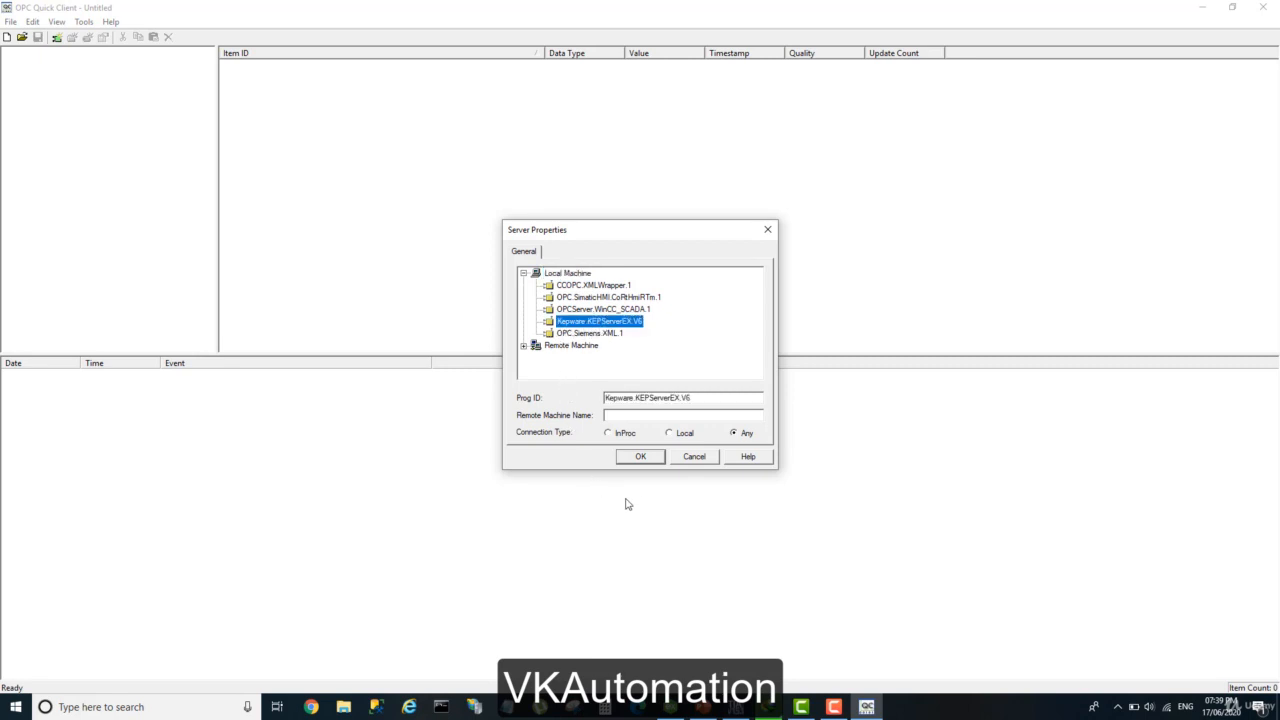
click(638, 456)
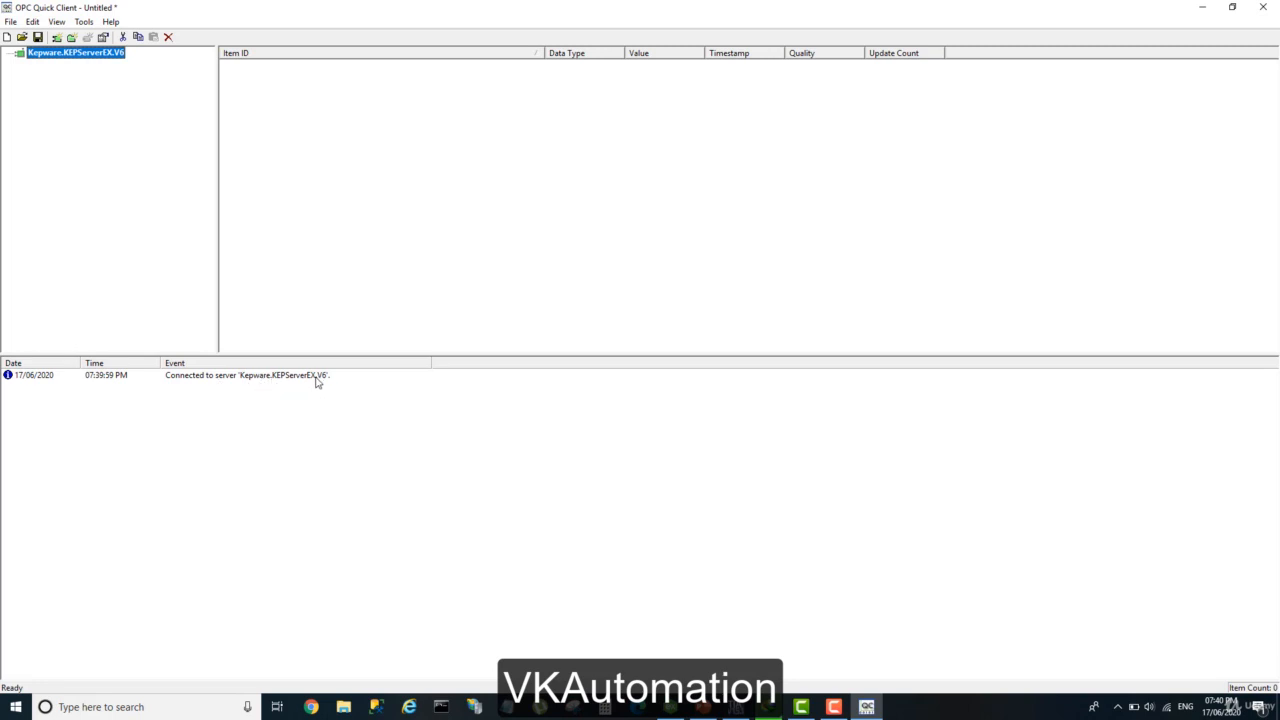
click(71, 40)
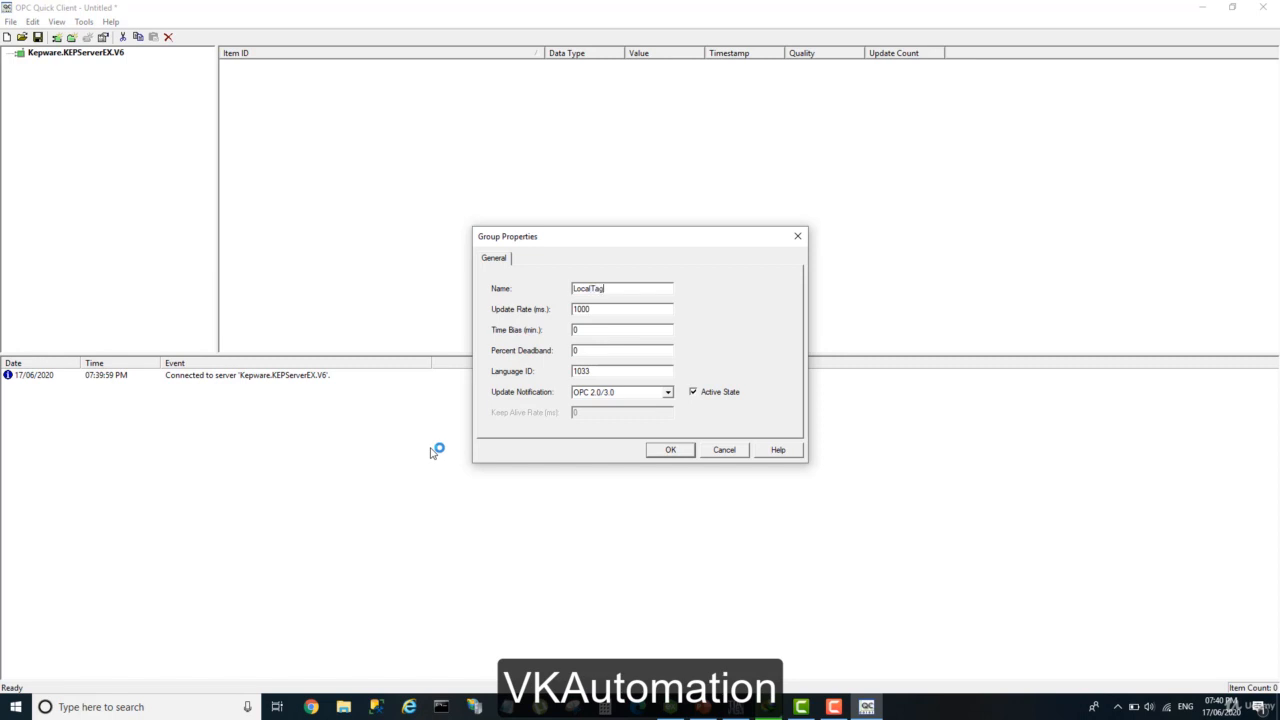
click(680, 450)
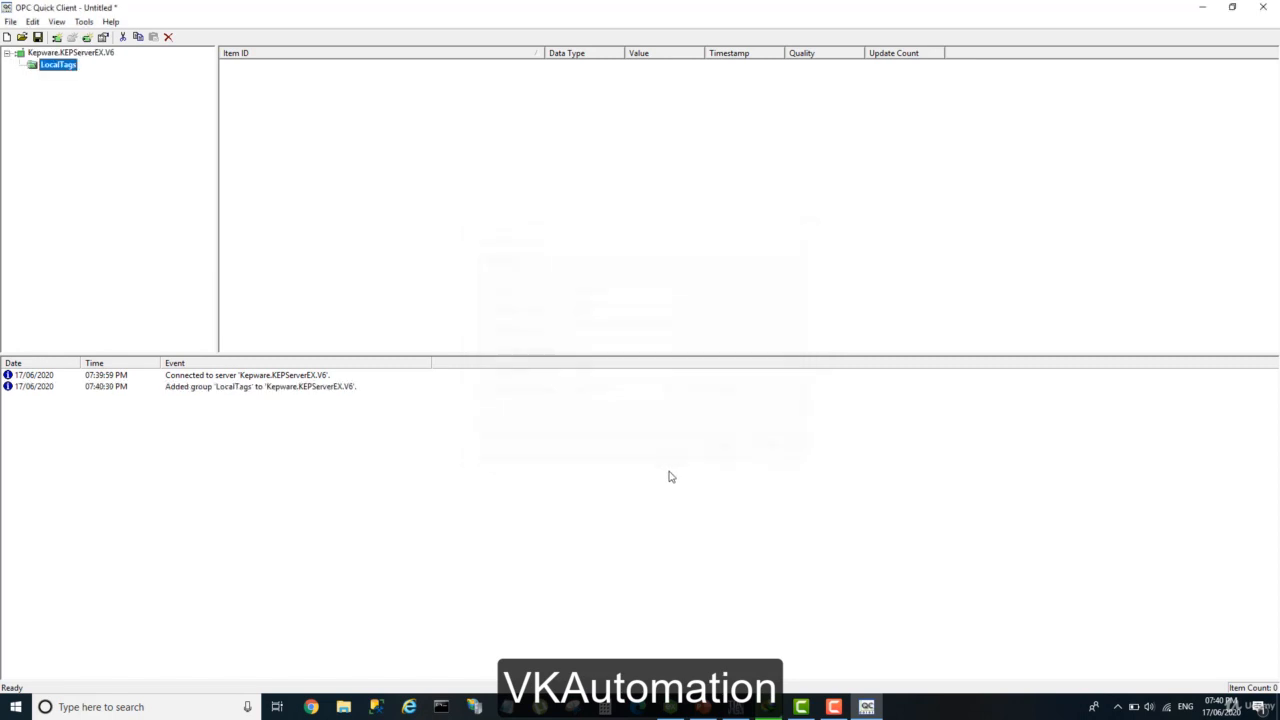
Try to add the Speed_1 tag from Device1 under Channel1 to the LocalTags group, dismissing the download notification.
right_click(57, 70)
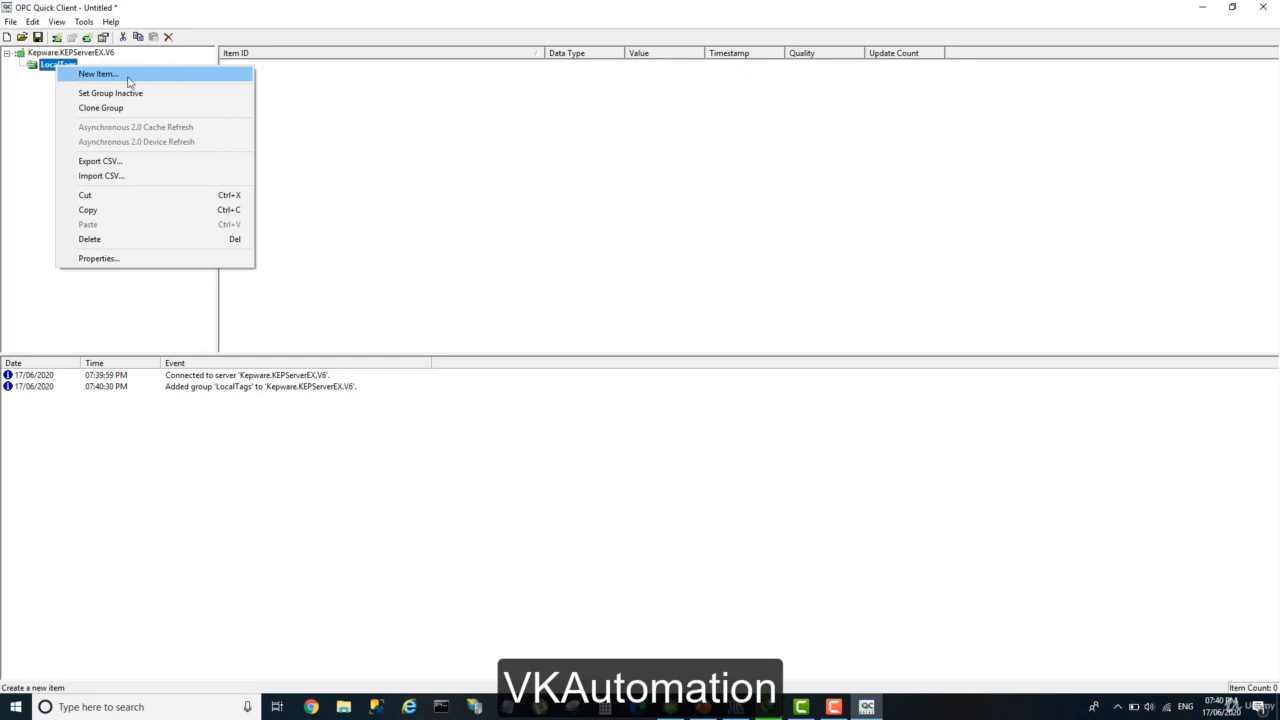
click(21, 87)
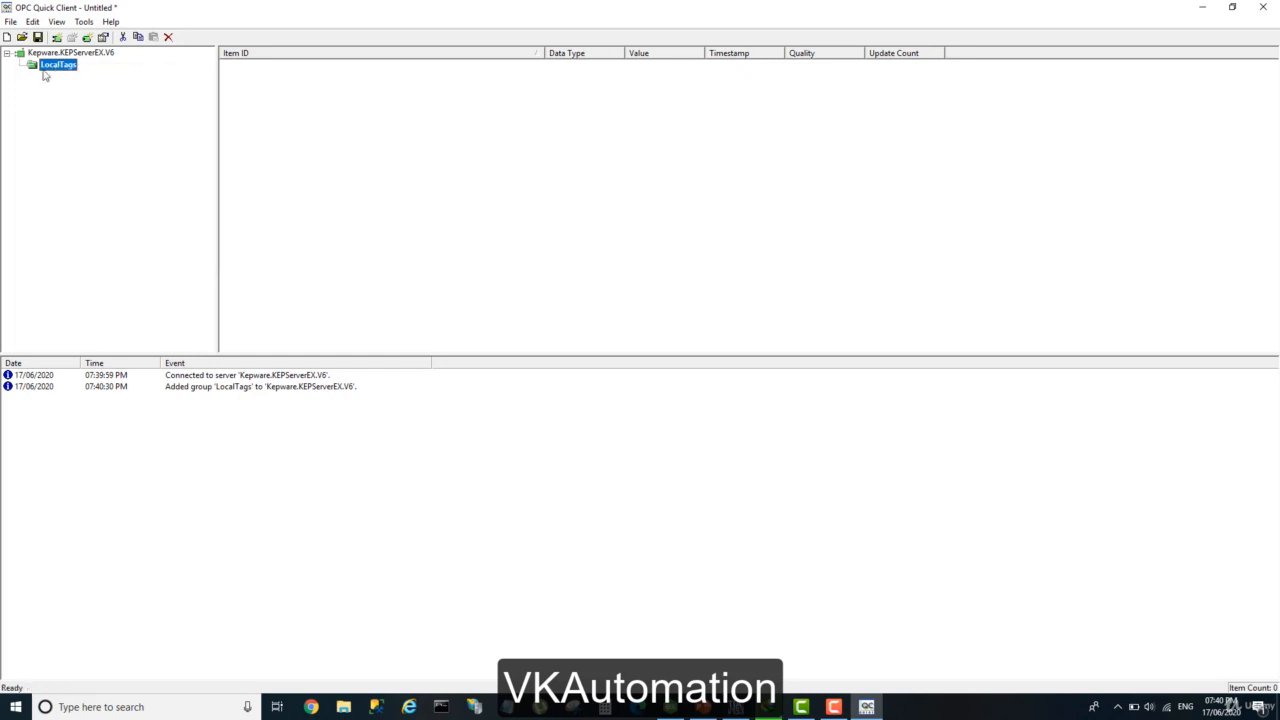
click(87, 37)
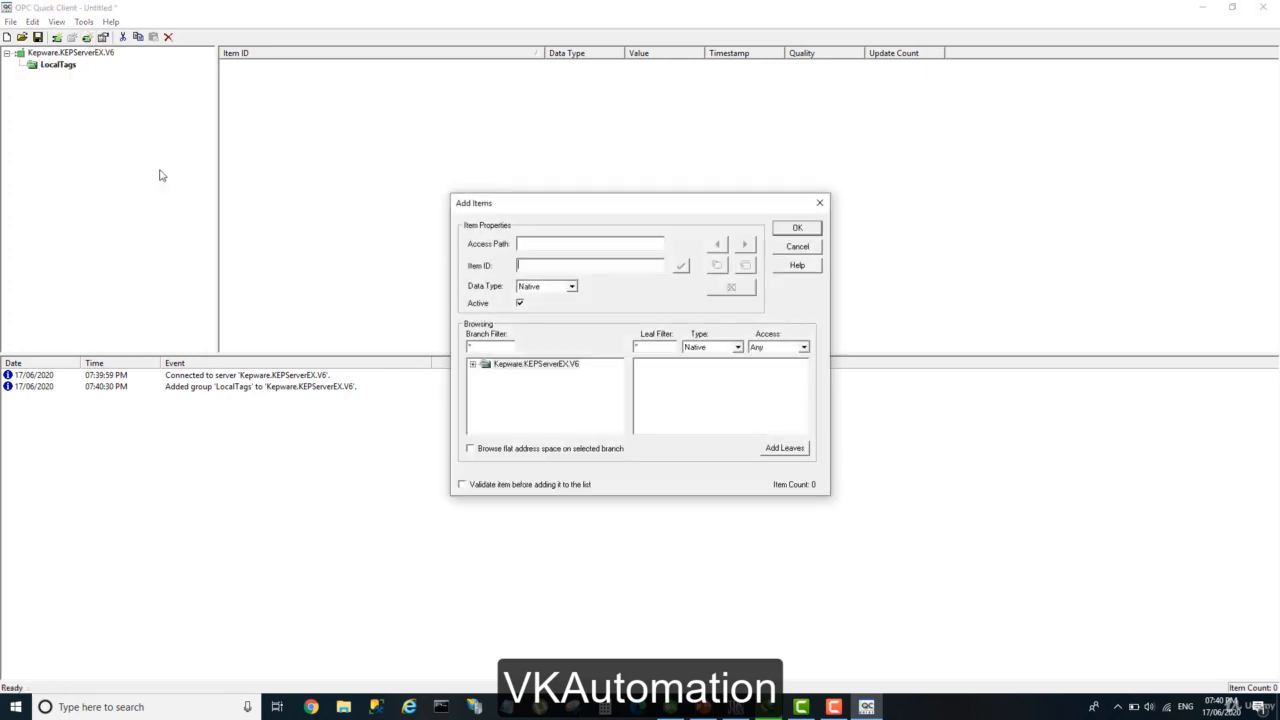
click(473, 365)
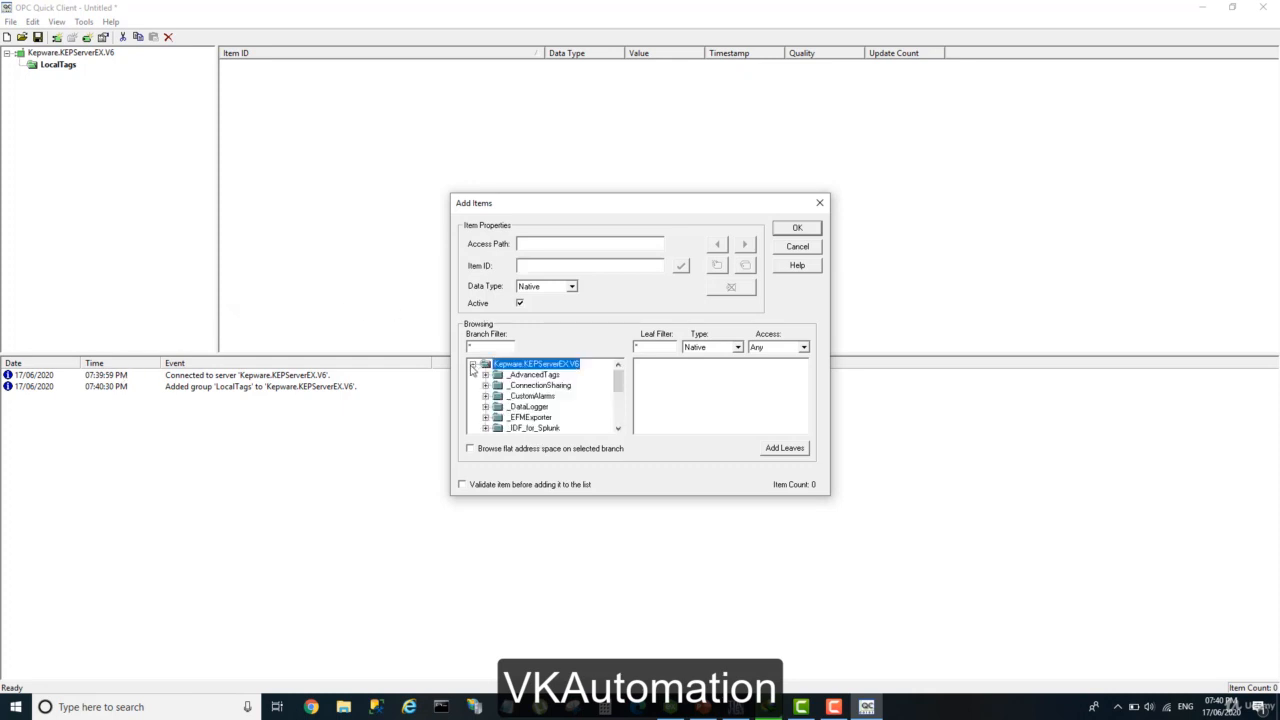
scroll(504, 405, down, 1)
scroll(504, 404, down, 3)
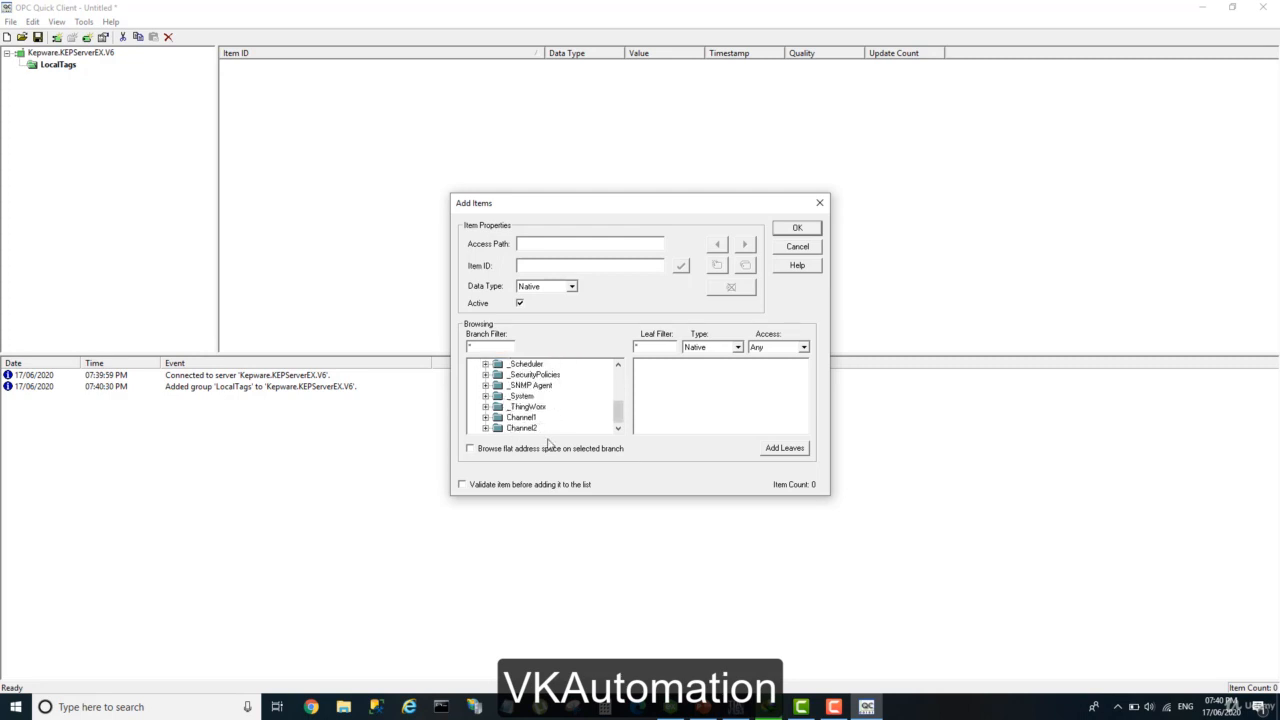
click(485, 417)
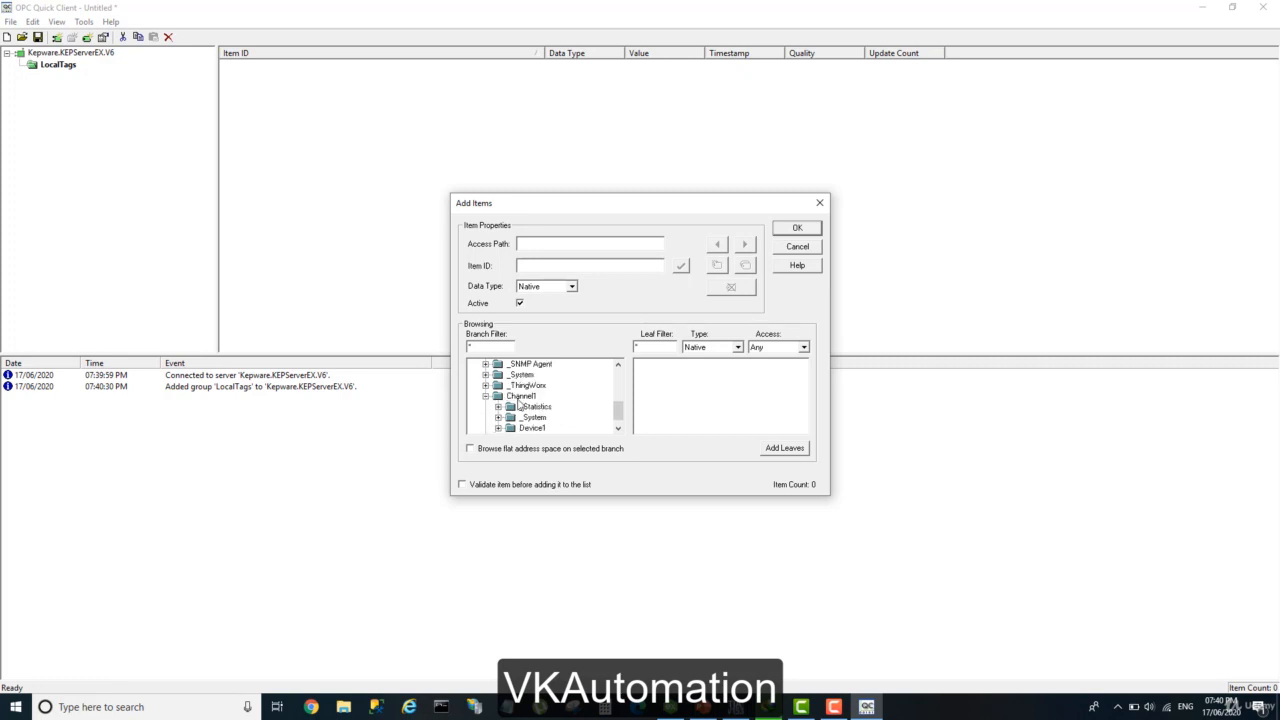
click(520, 397)
click(526, 429)
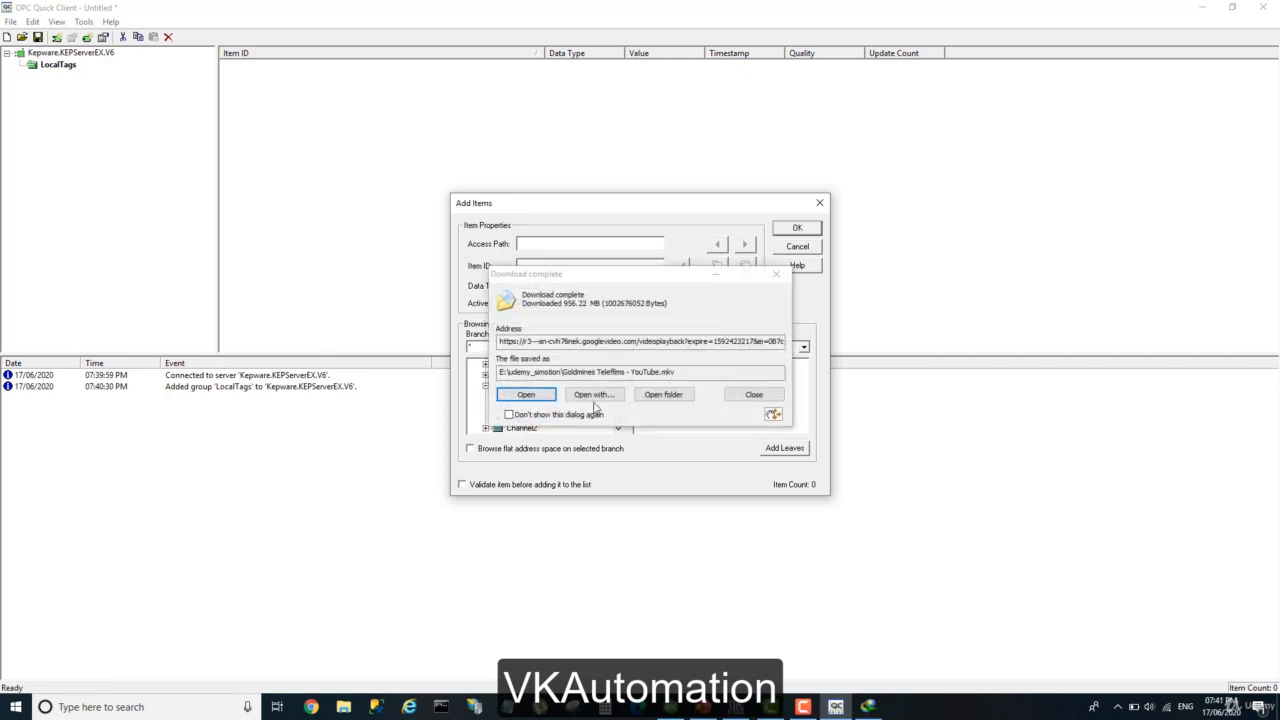
click(758, 395)
click(665, 376)
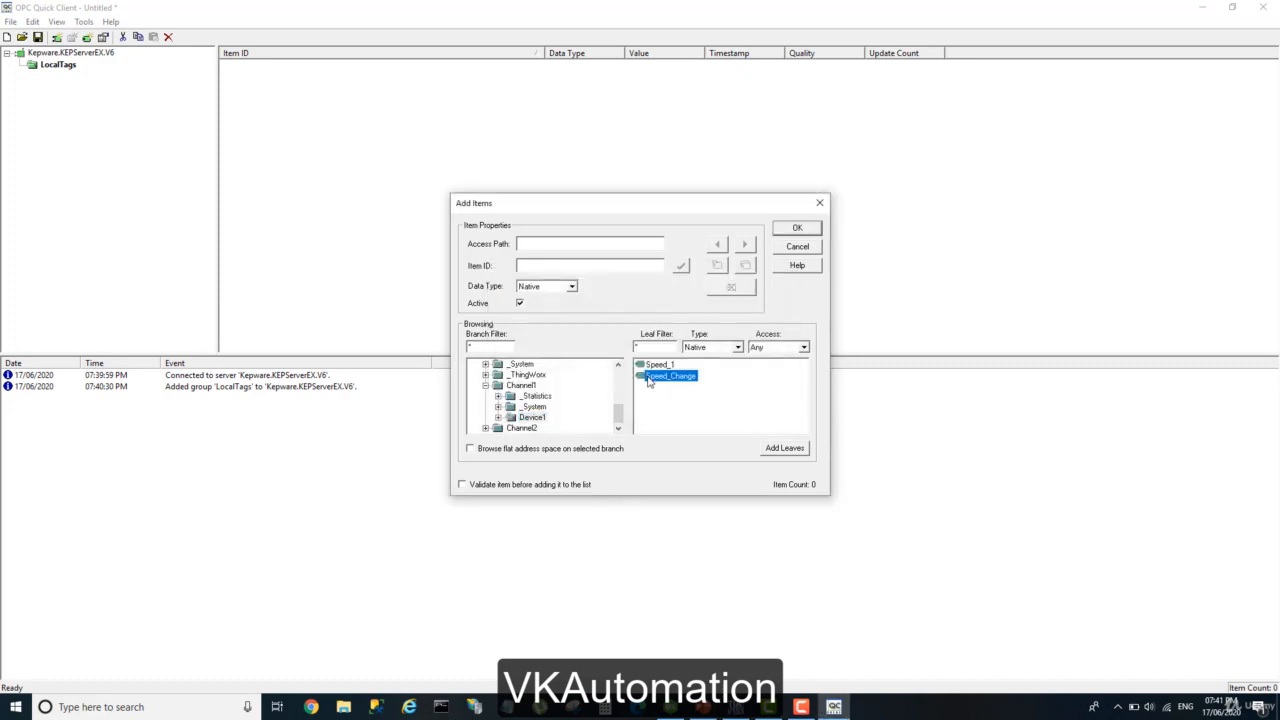
shift+click(650, 366)
click(797, 228)
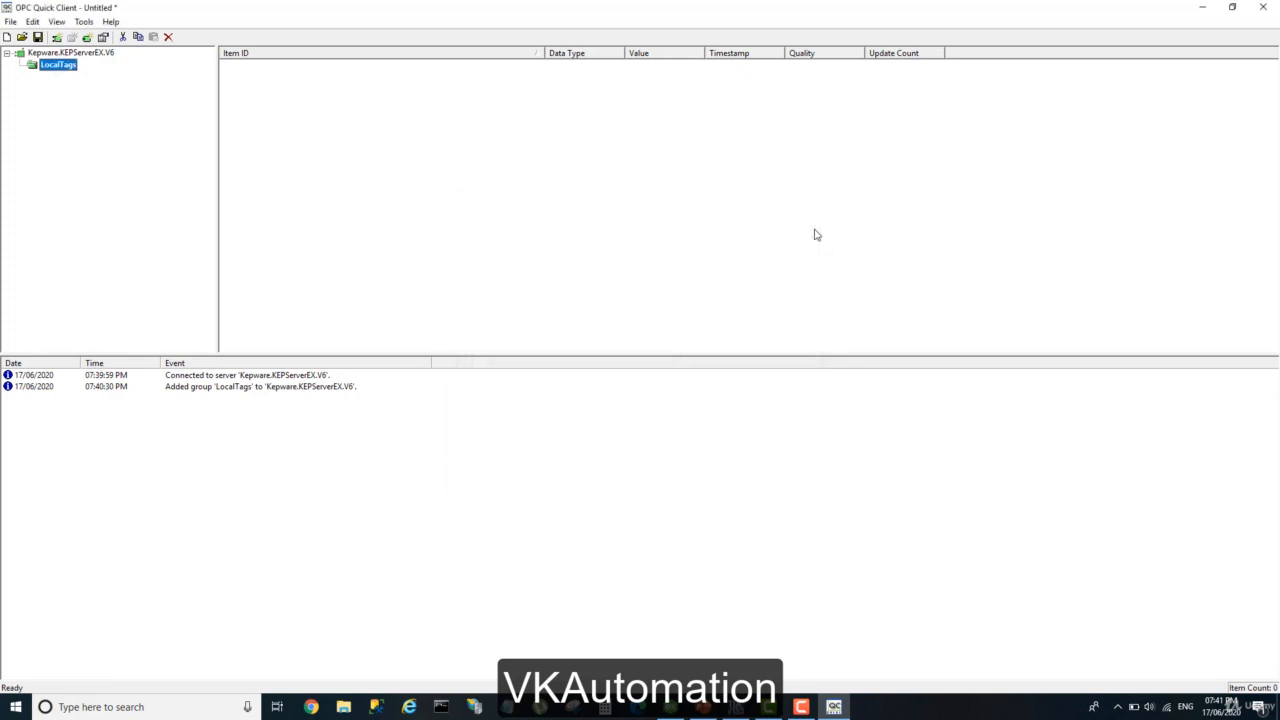
Create a new item for the LocalTags group from the Speed_1 tag of Device1 under Channel1.
right_click(59, 67)
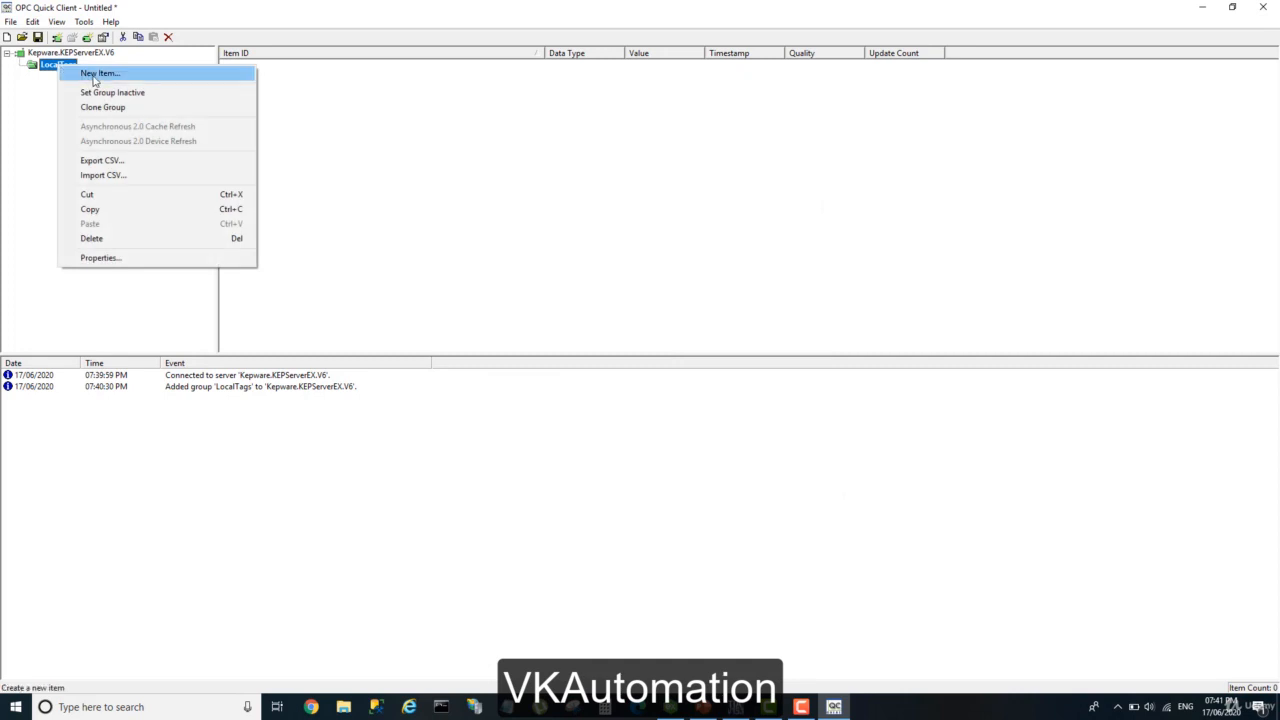
click(90, 74)
click(474, 366)
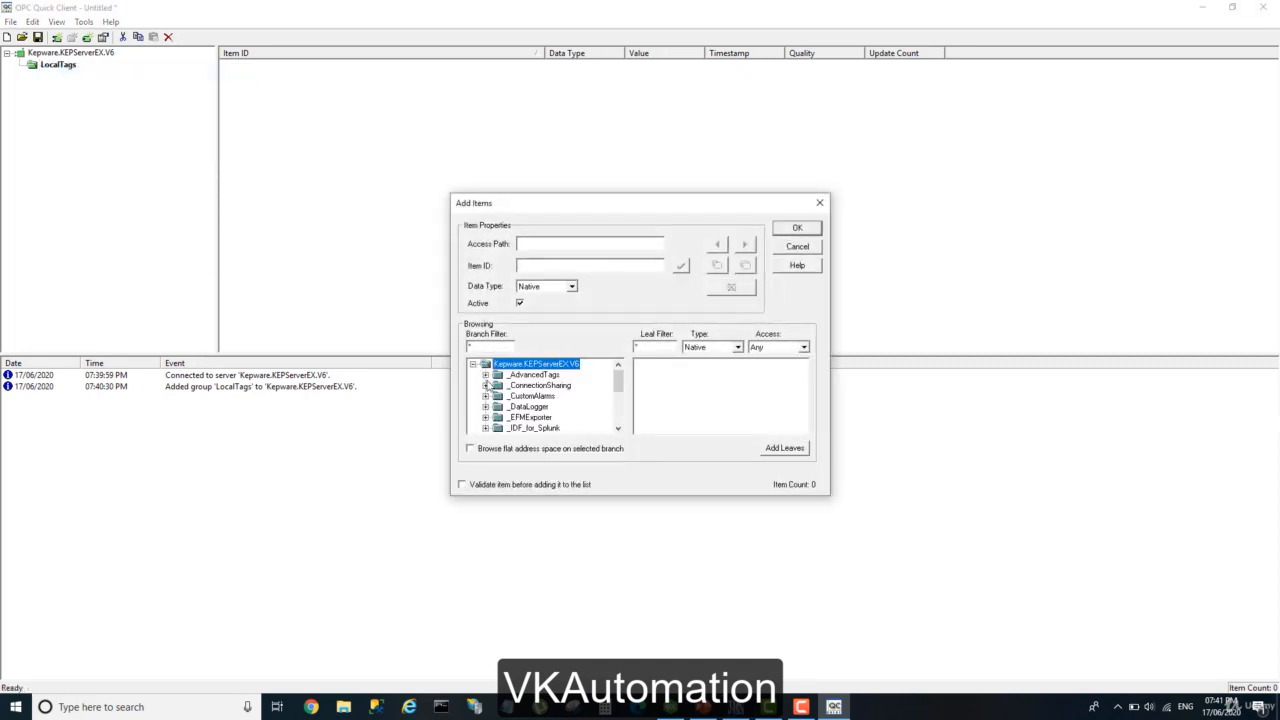
scroll(551, 415, down, 5)
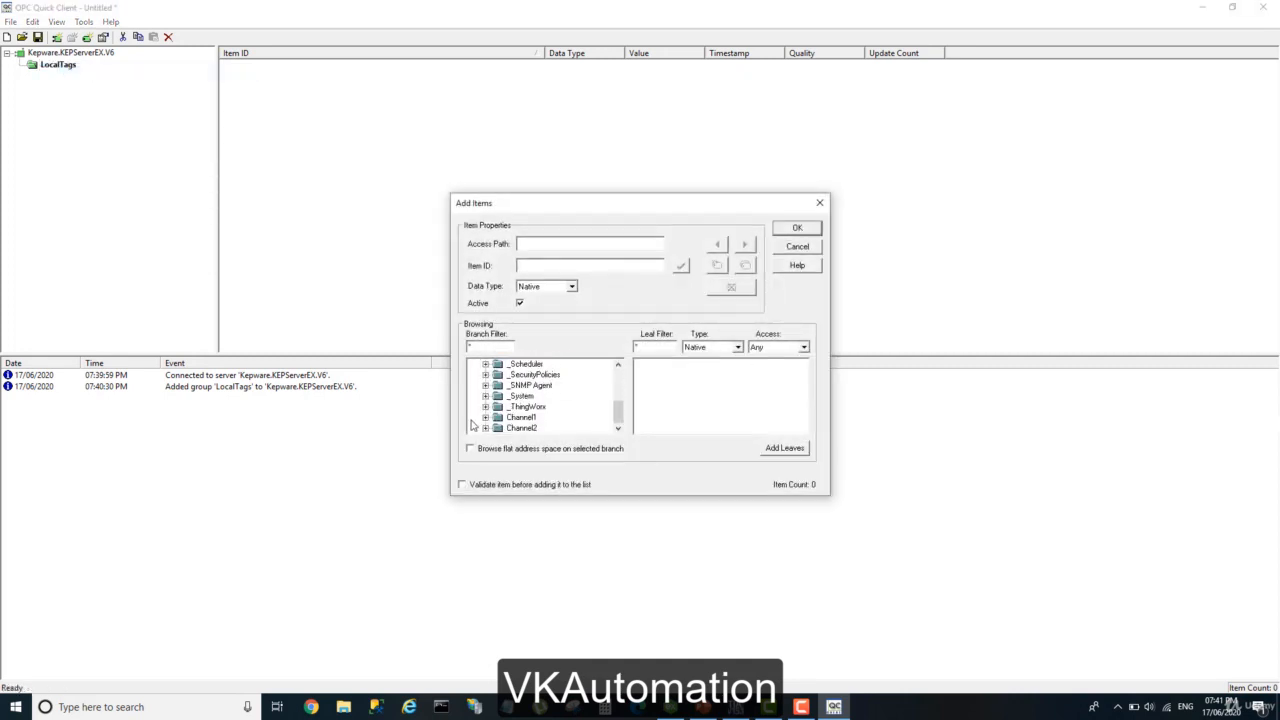
click(500, 418)
click(485, 418)
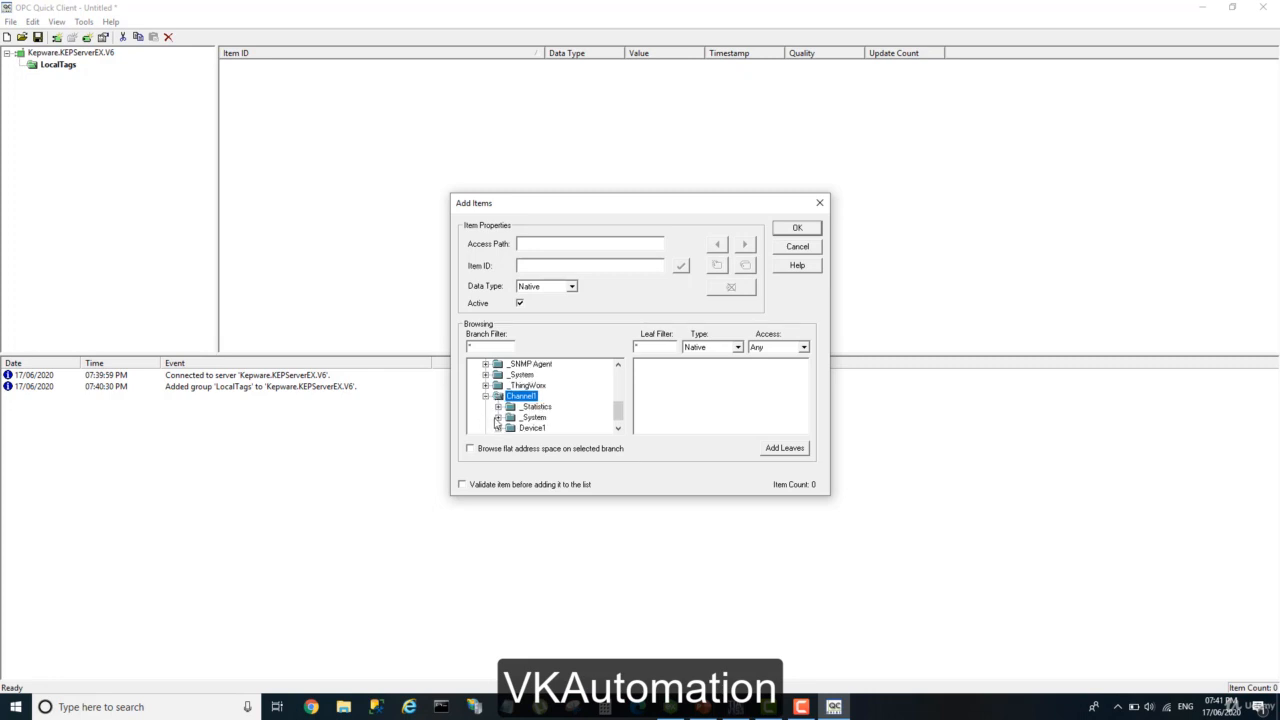
click(530, 428)
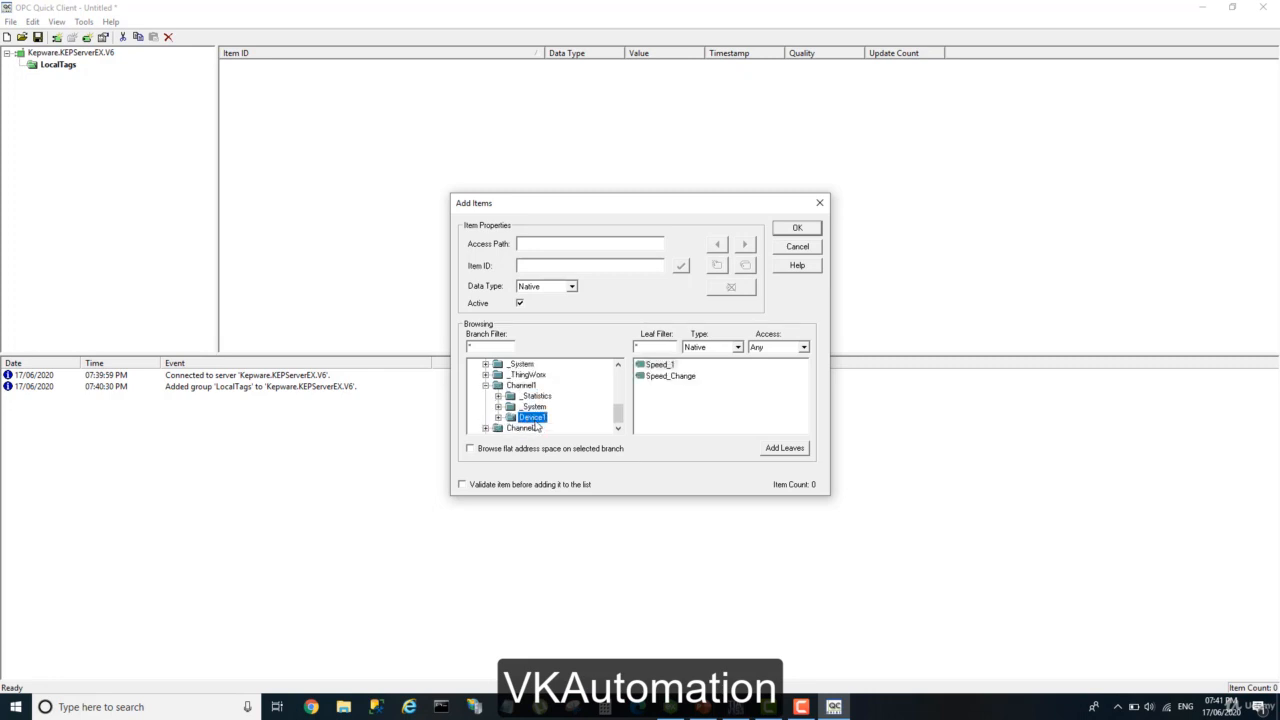
click(498, 417)
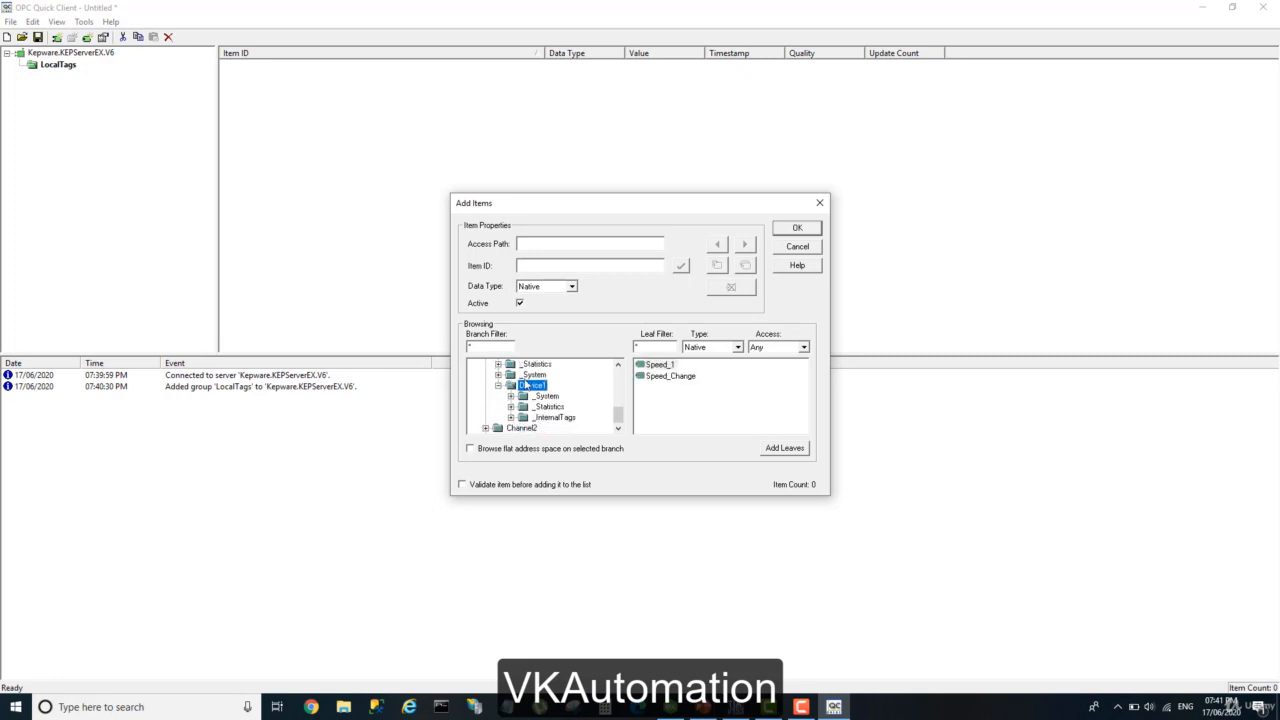
scroll(542, 387, up, 1)
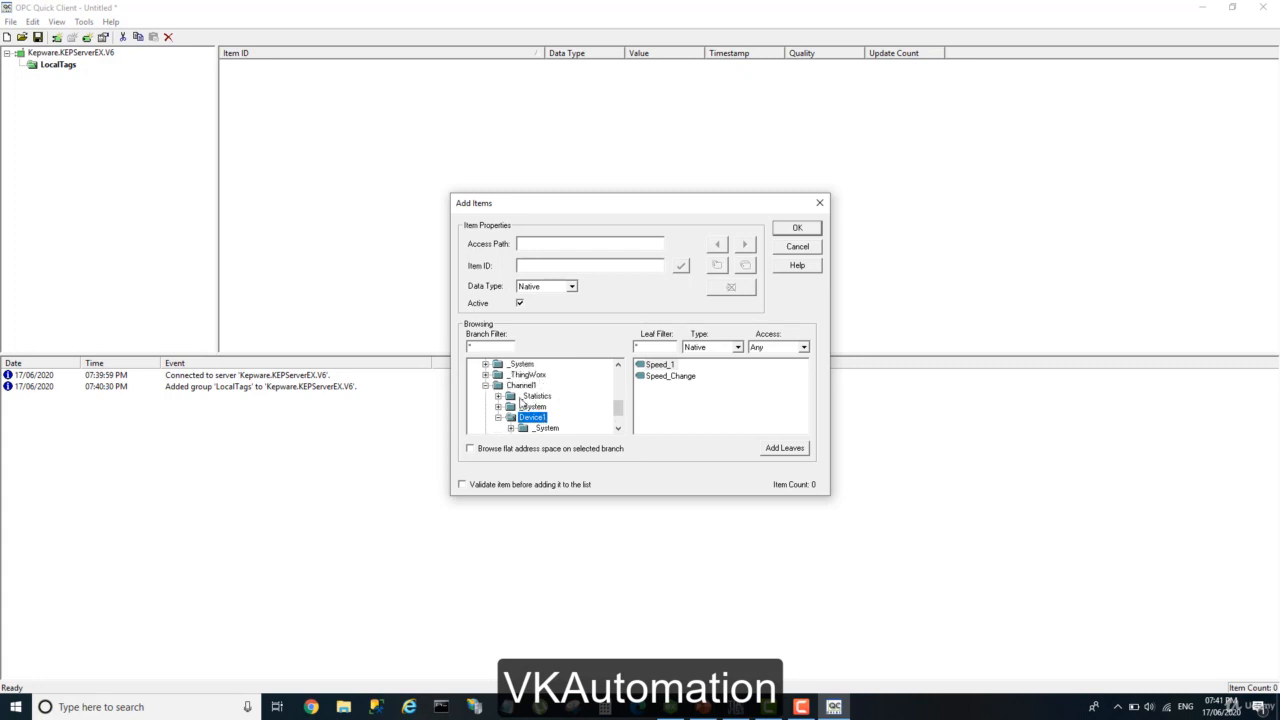
click(522, 386)
click(532, 417)
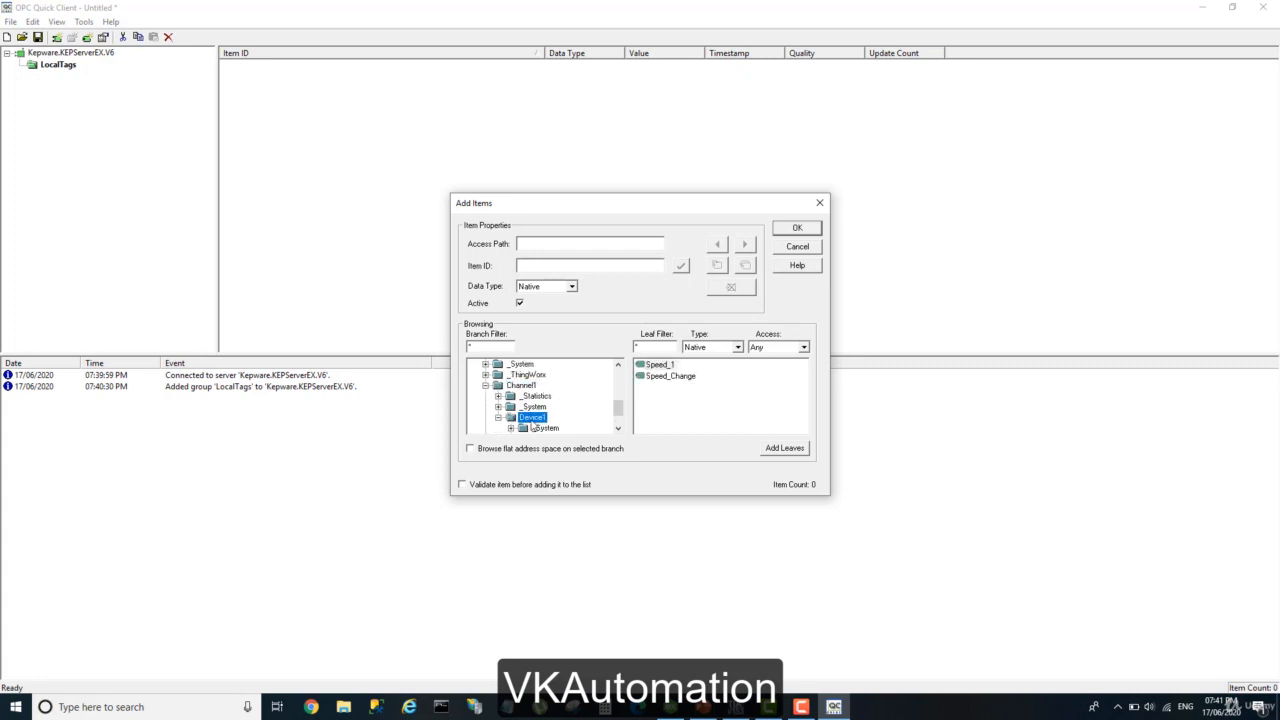
click(659, 366)
double_click(660, 366)
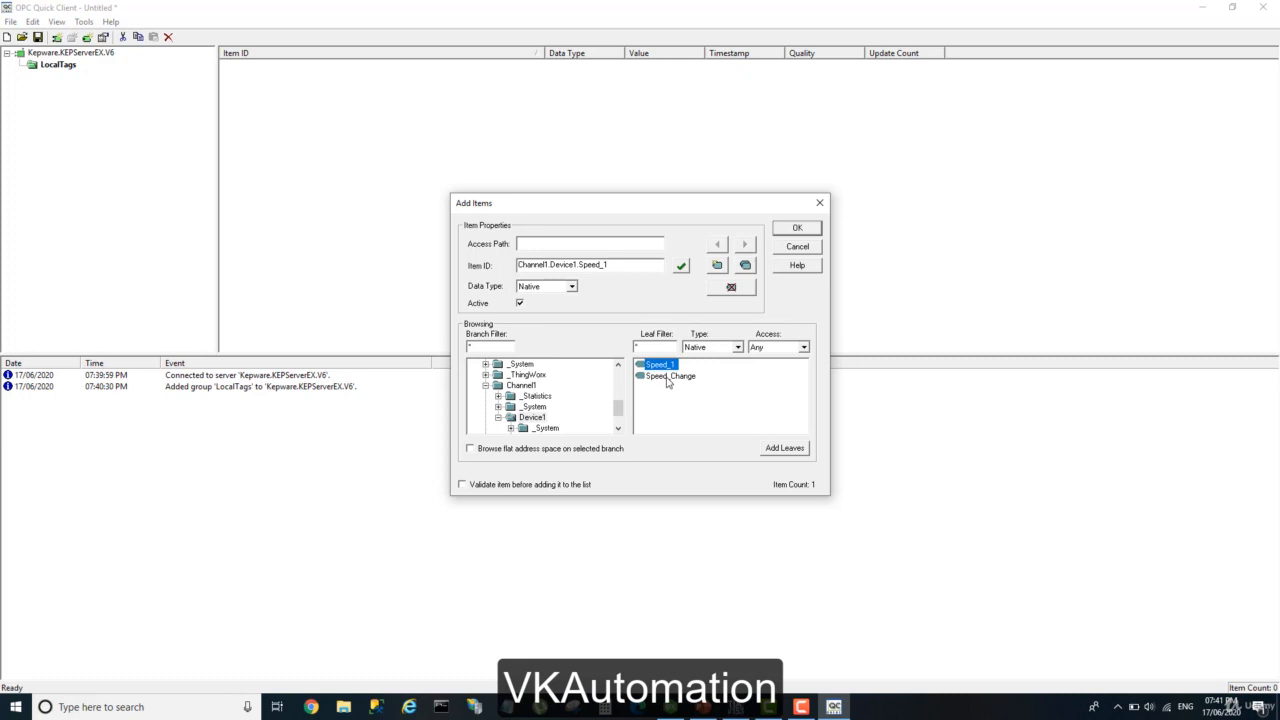
Validate the Speed_1 item and look at the Duplicate Items settings without making any duplicates.
click(680, 268)
click(745, 265)
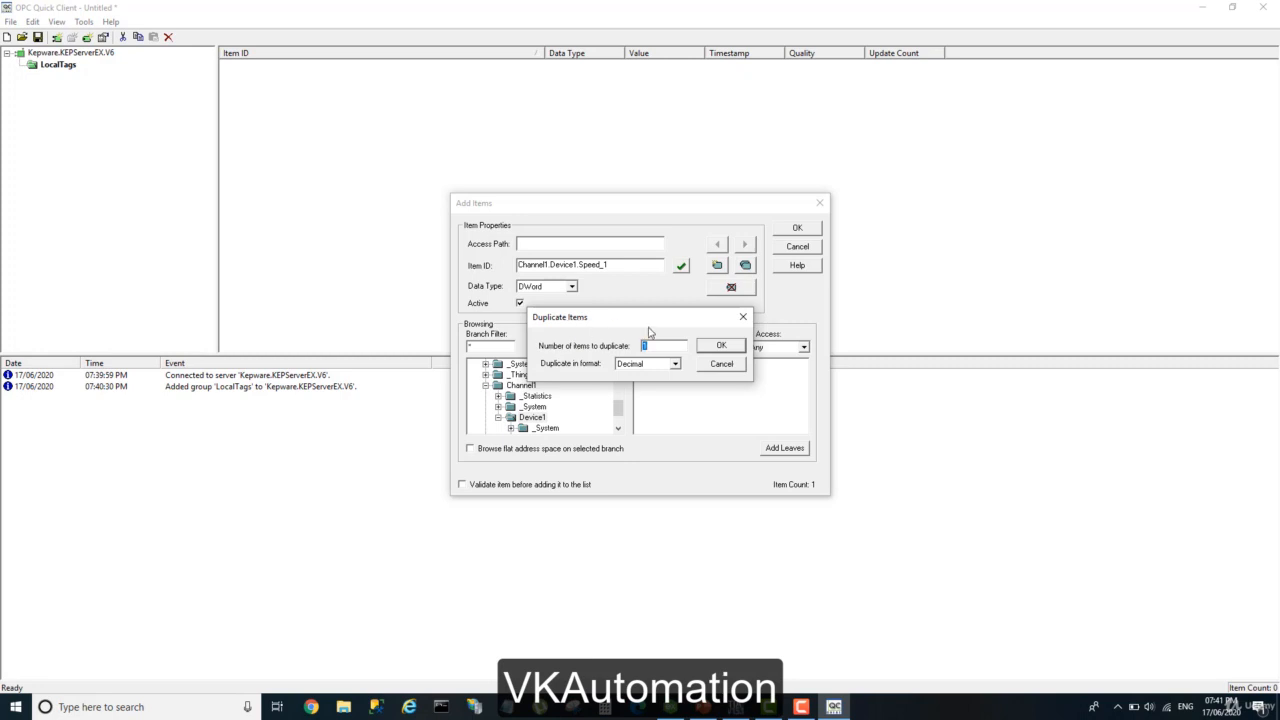
click(736, 366)
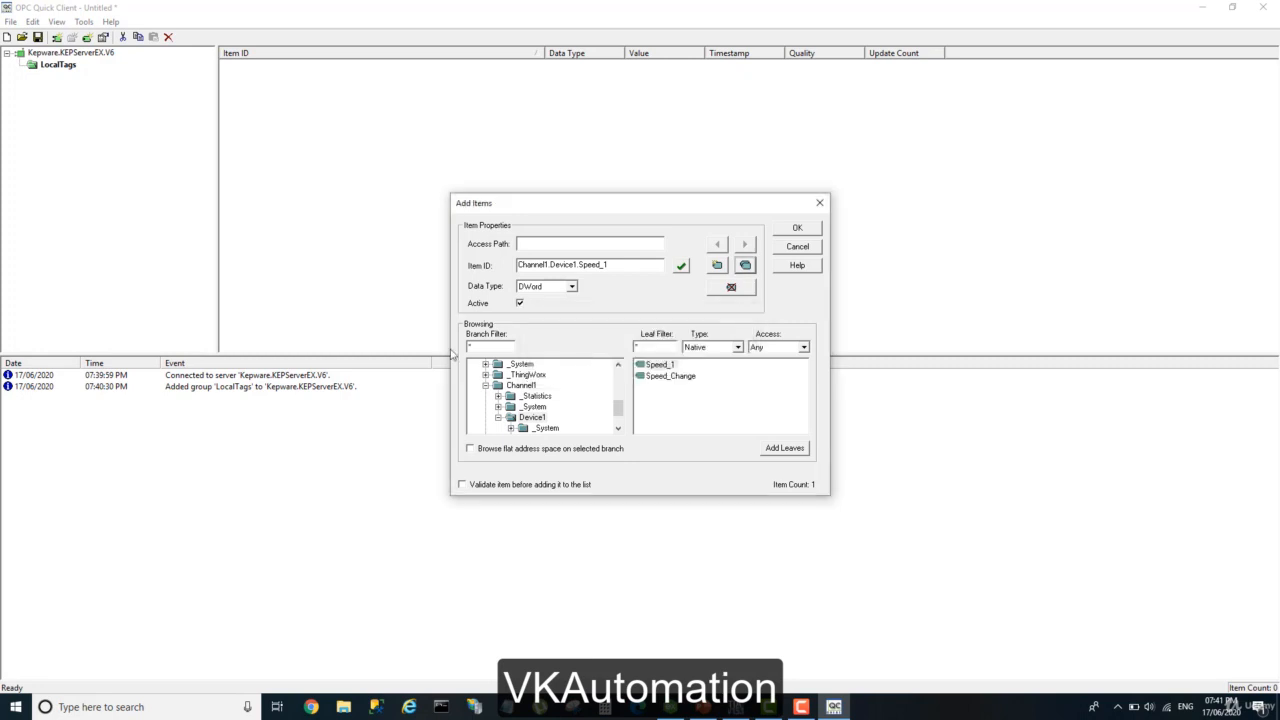
Add the Speed_Change tag of Device1 as a second item, validate it and commit both items to the LocalTags group.
click(669, 377)
double_click(667, 377)
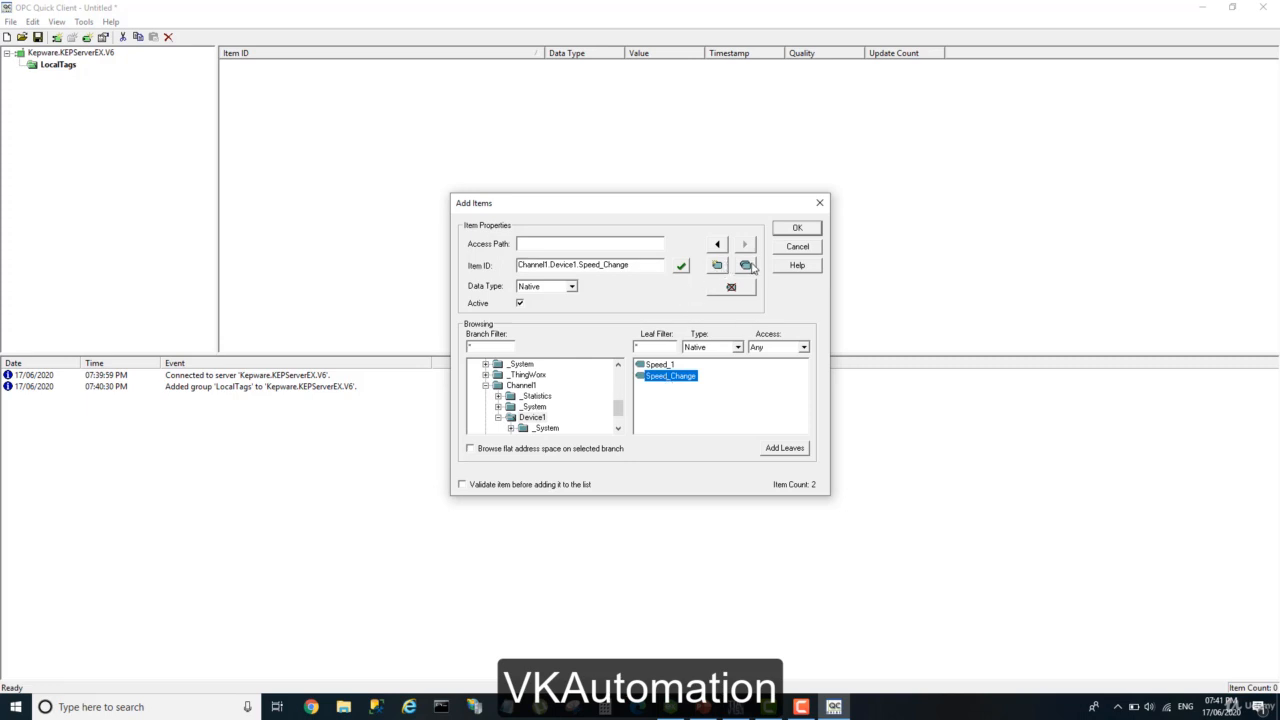
click(681, 267)
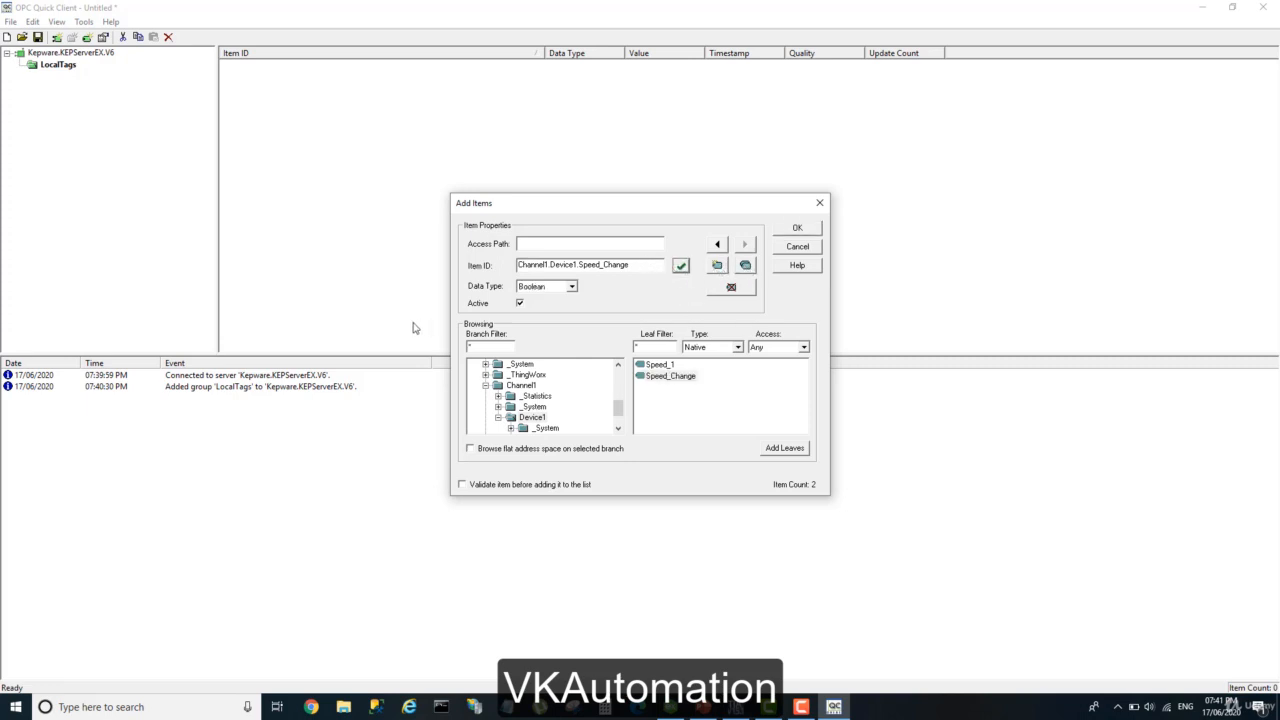
click(797, 229)
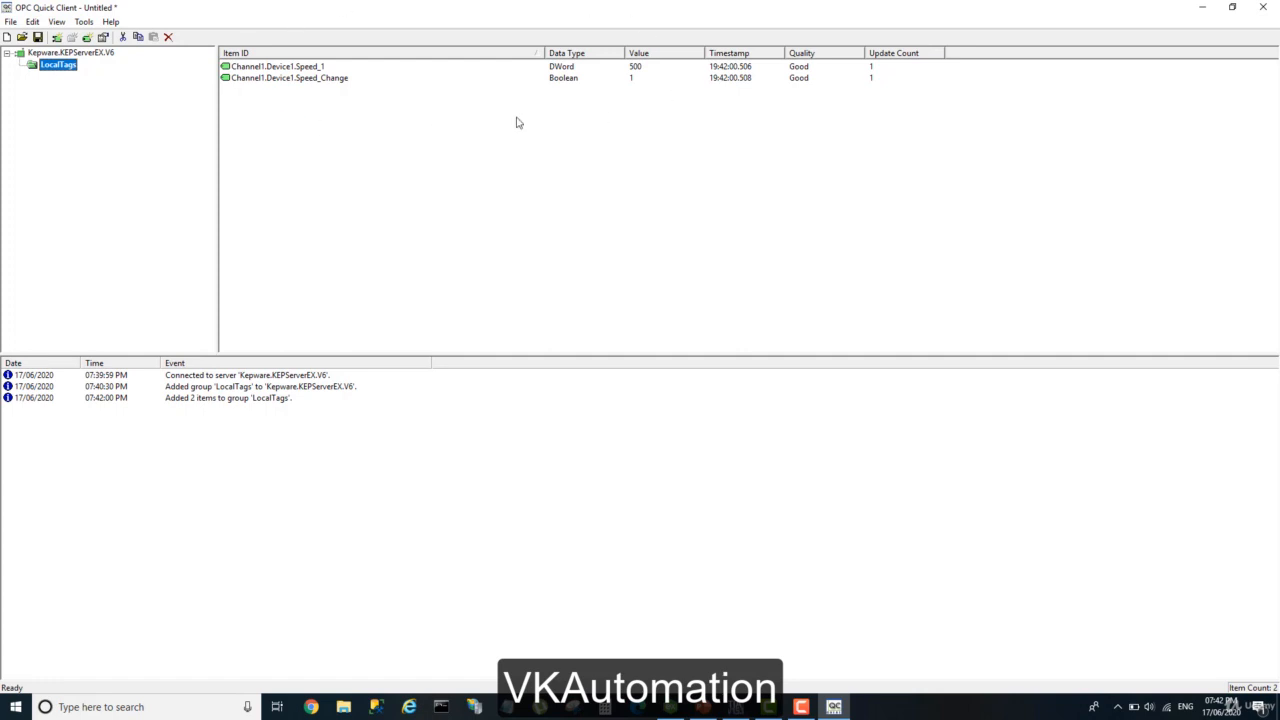
Write the value 0 to the Speed_Change item with an Asynchronous 2.0 Write.
click(635, 70)
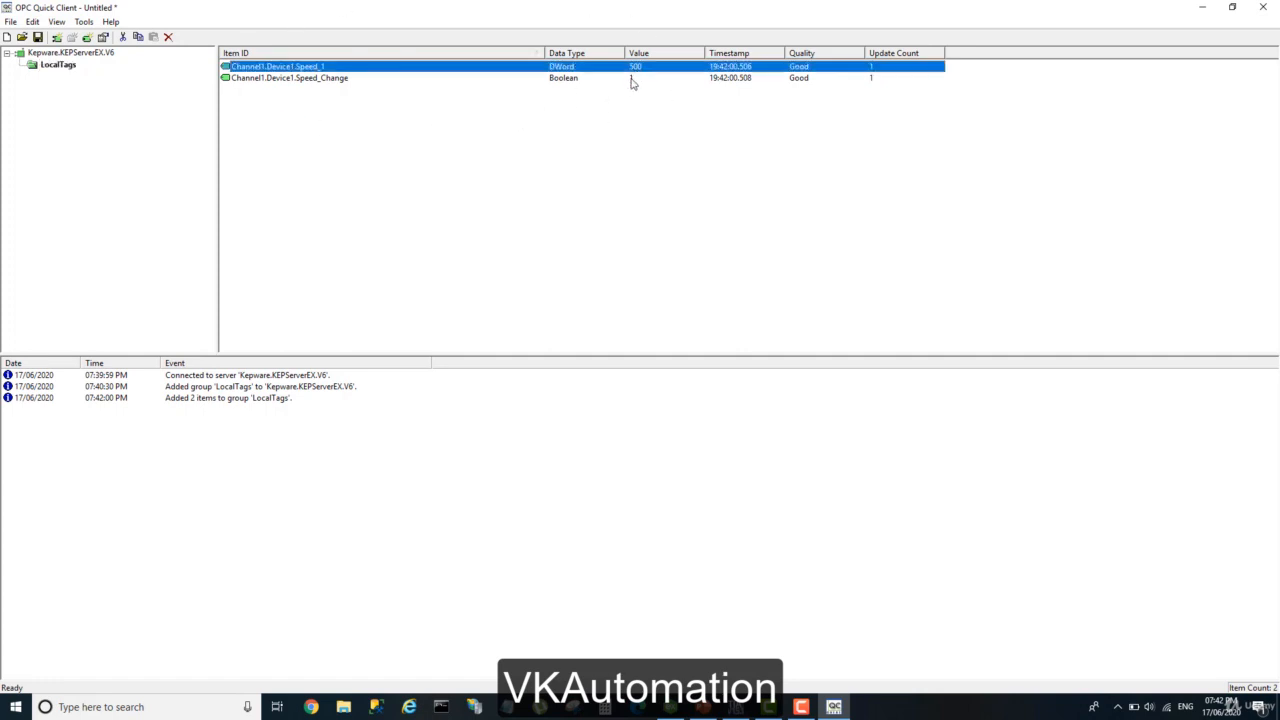
click(631, 80)
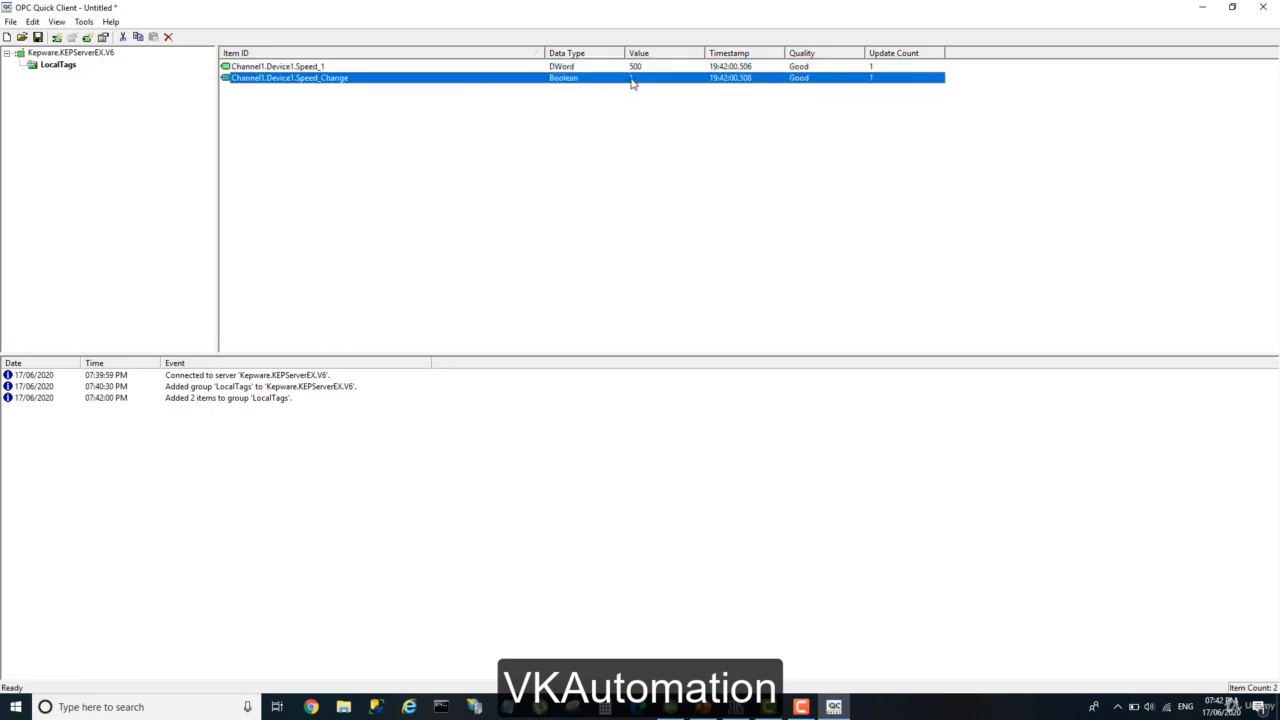
right_click(631, 80)
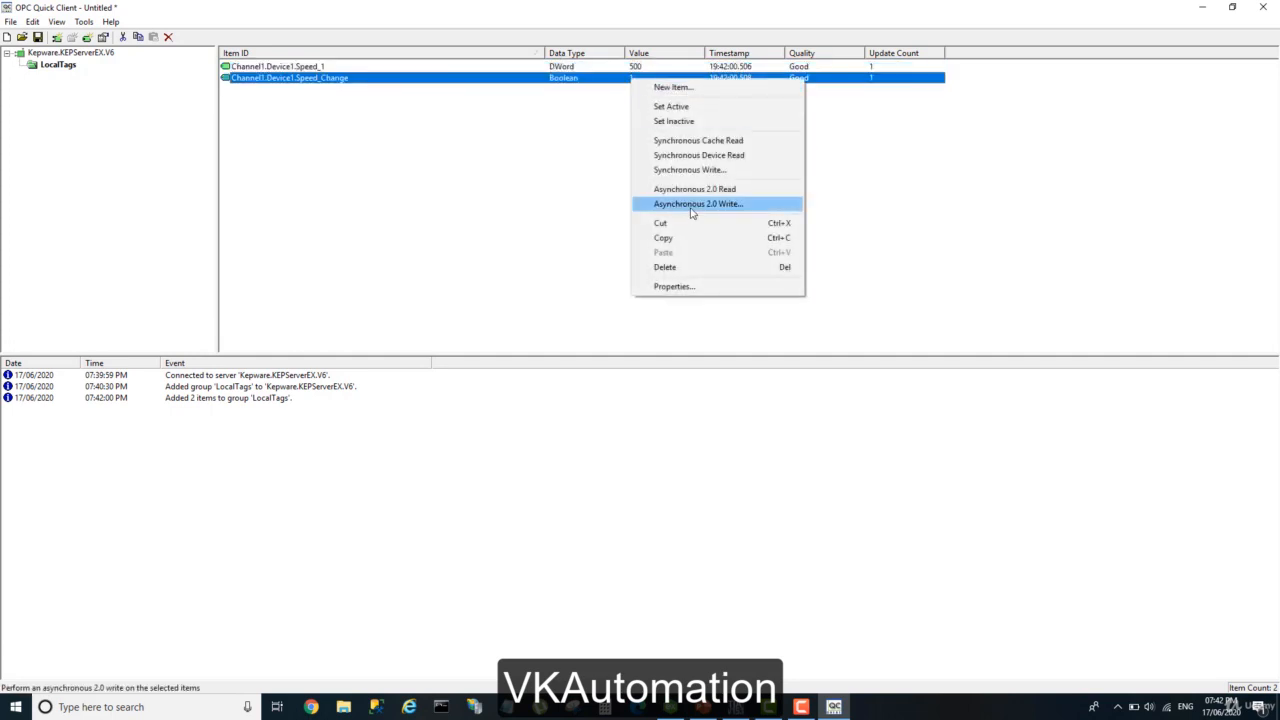
click(688, 205)
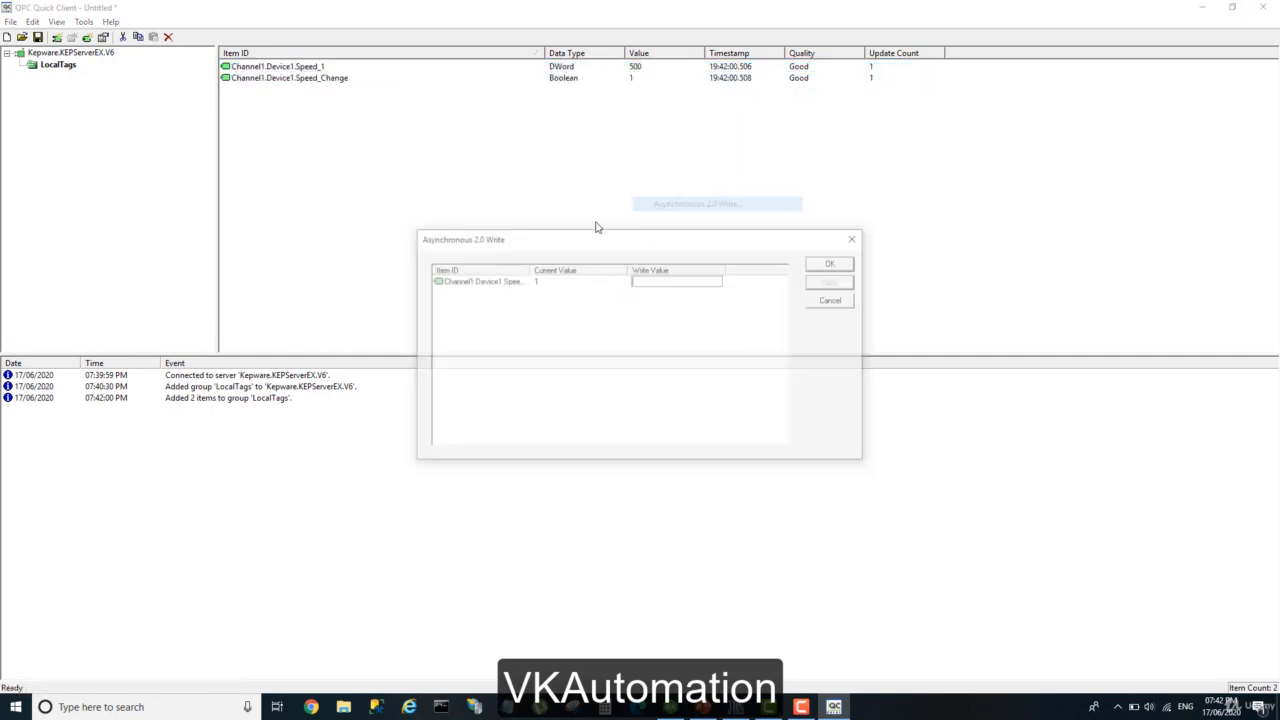
click(659, 277)
click(665, 280)
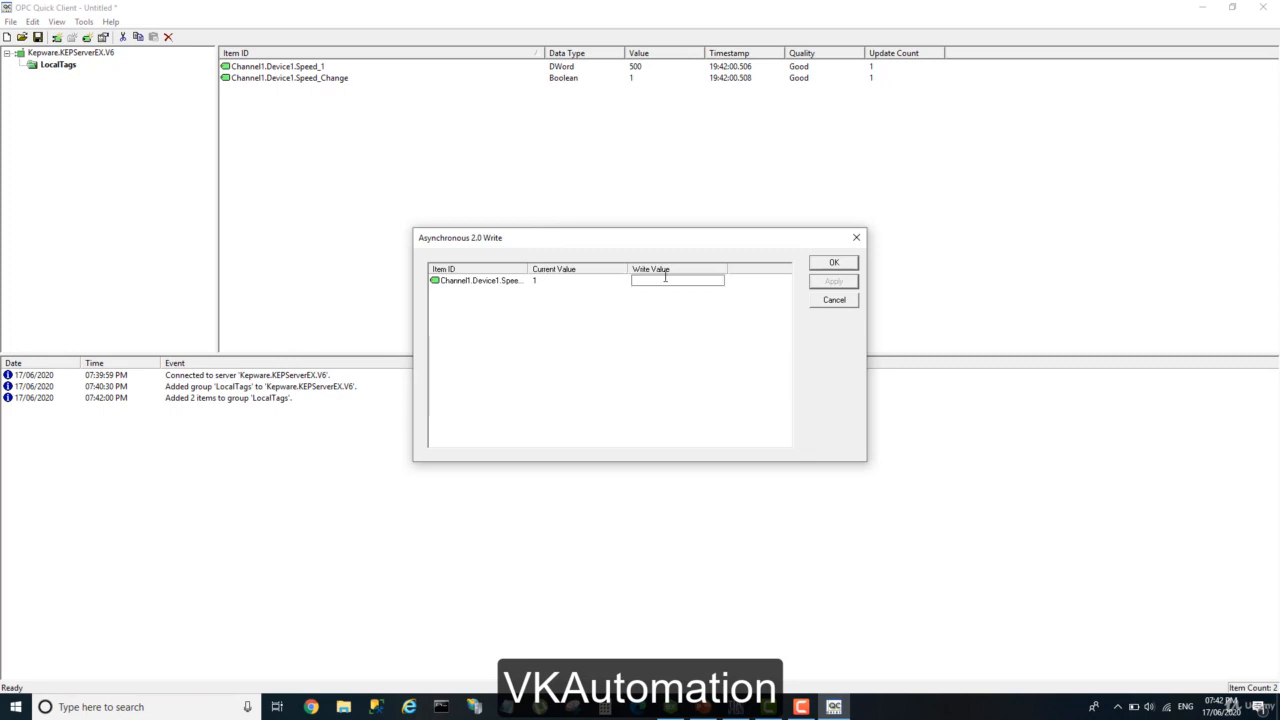
text(0)
click(848, 283)
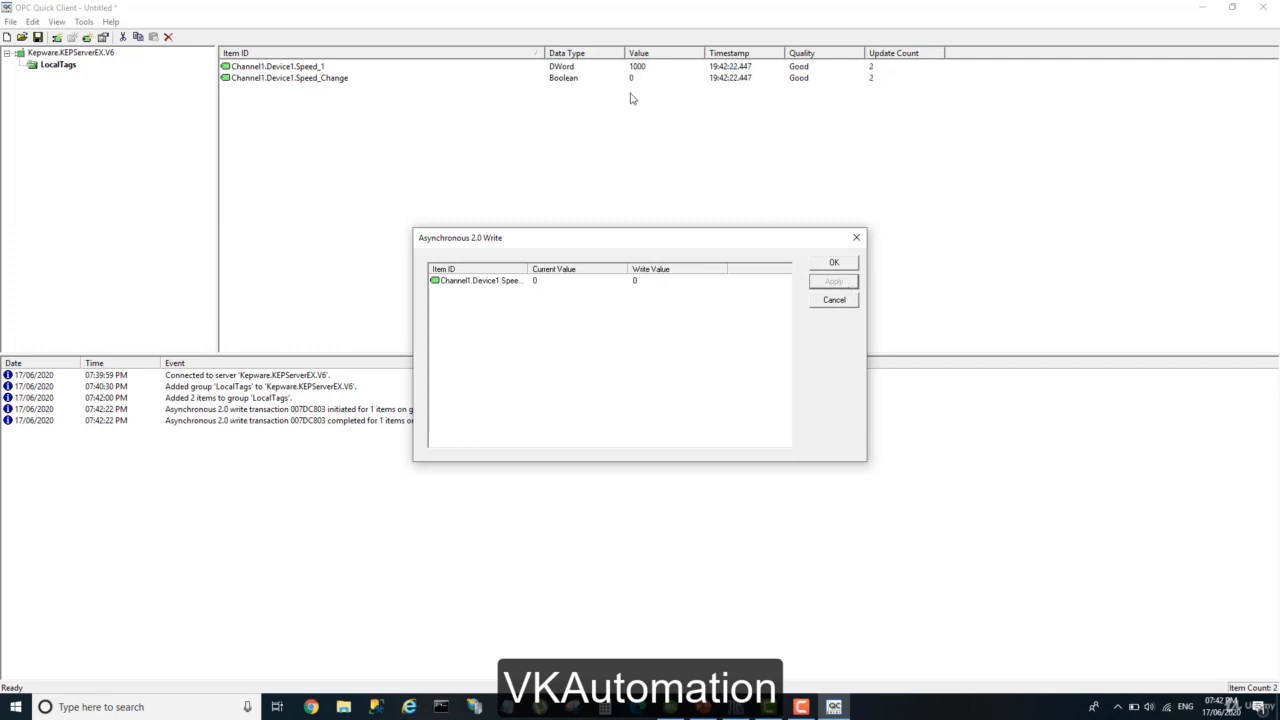
click(843, 264)
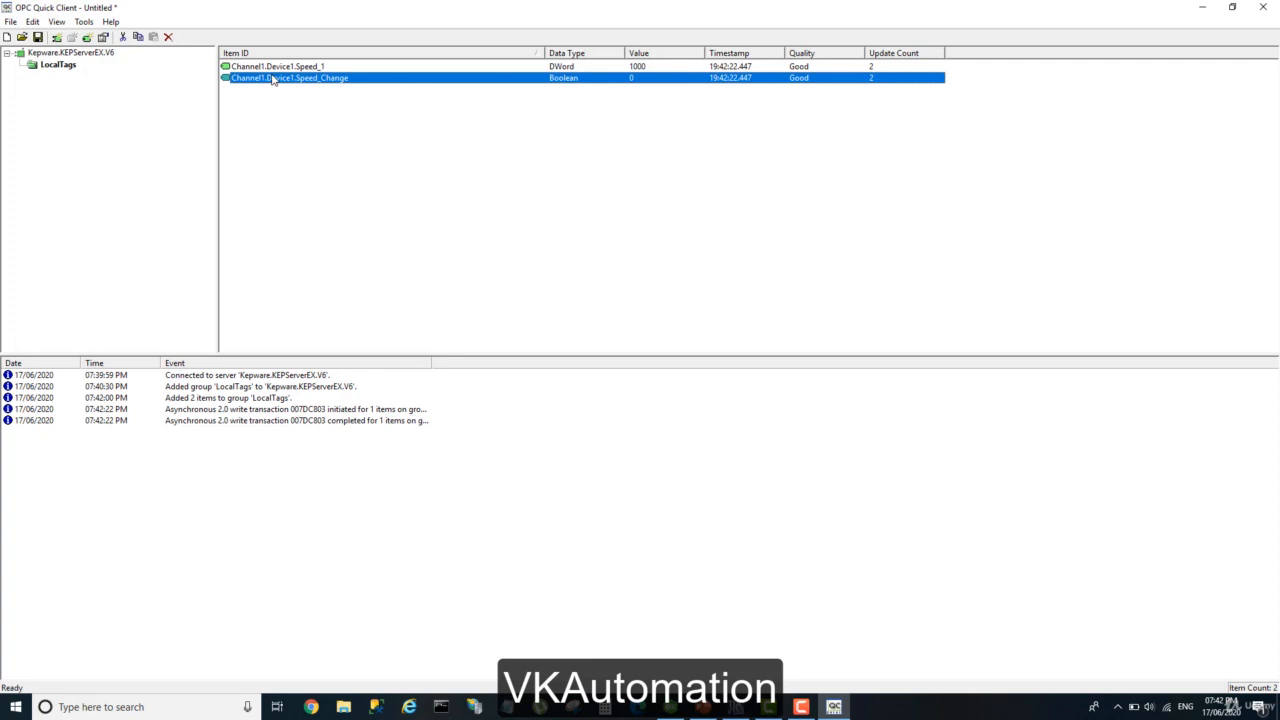
Add the Tempreture tag from Device 2 under Channel2 to the LocalTags group, validating it first, and select the new item.
click(86, 37)
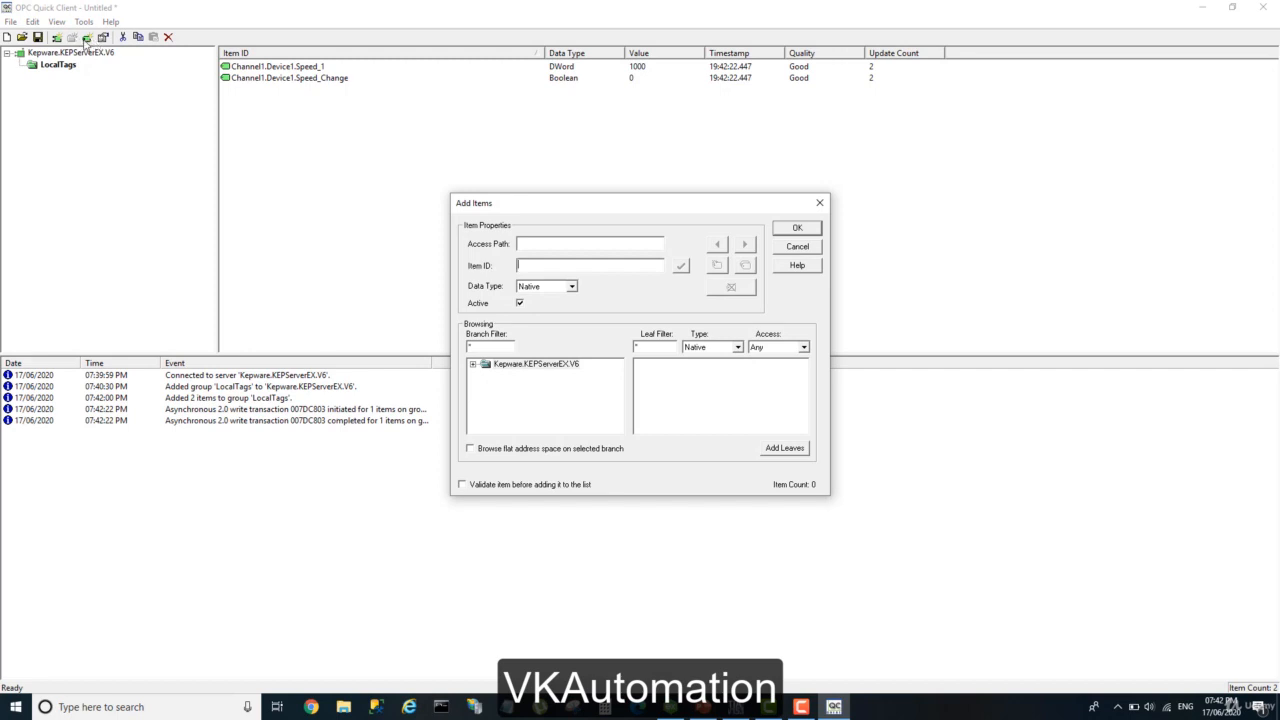
click(476, 367)
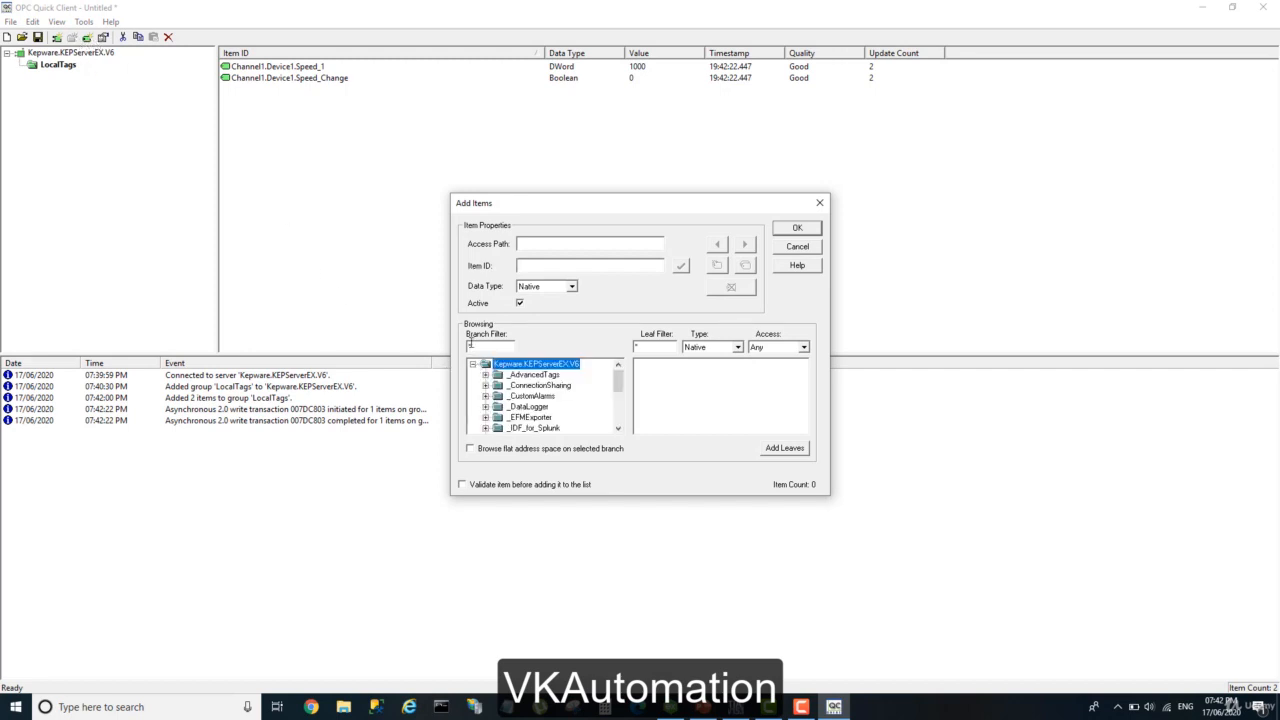
scroll(533, 395, down, 5)
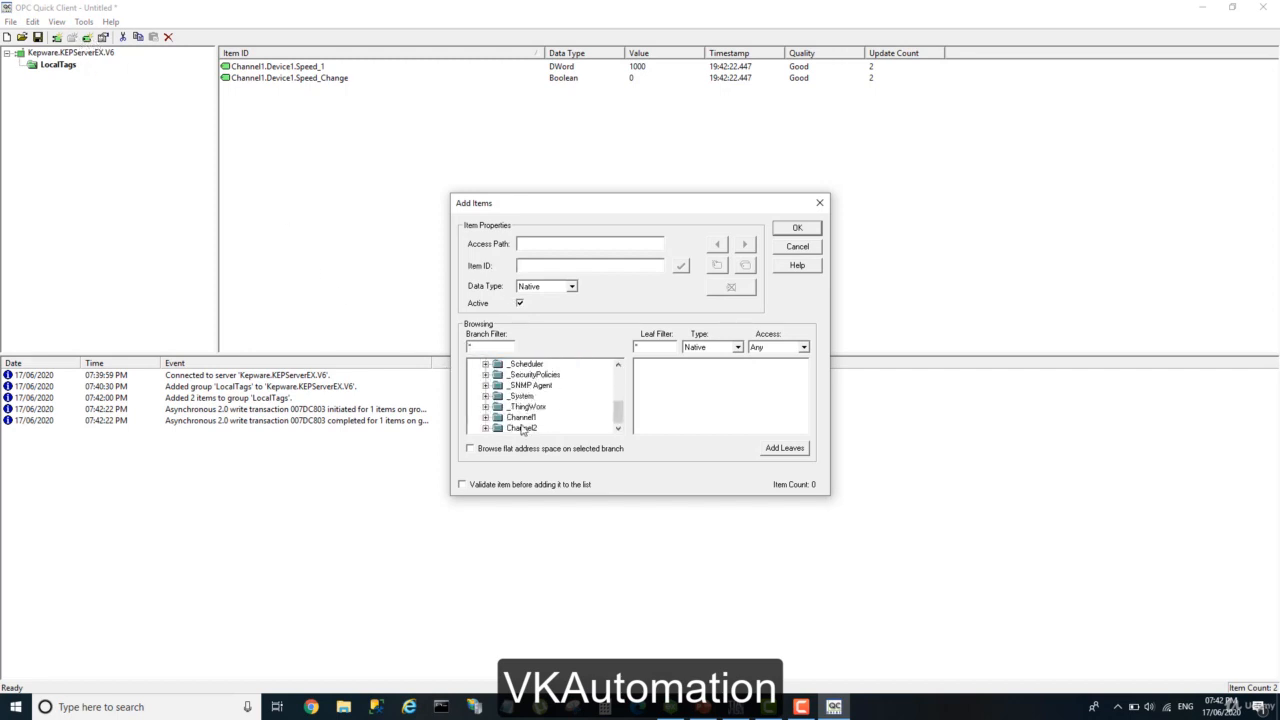
click(486, 428)
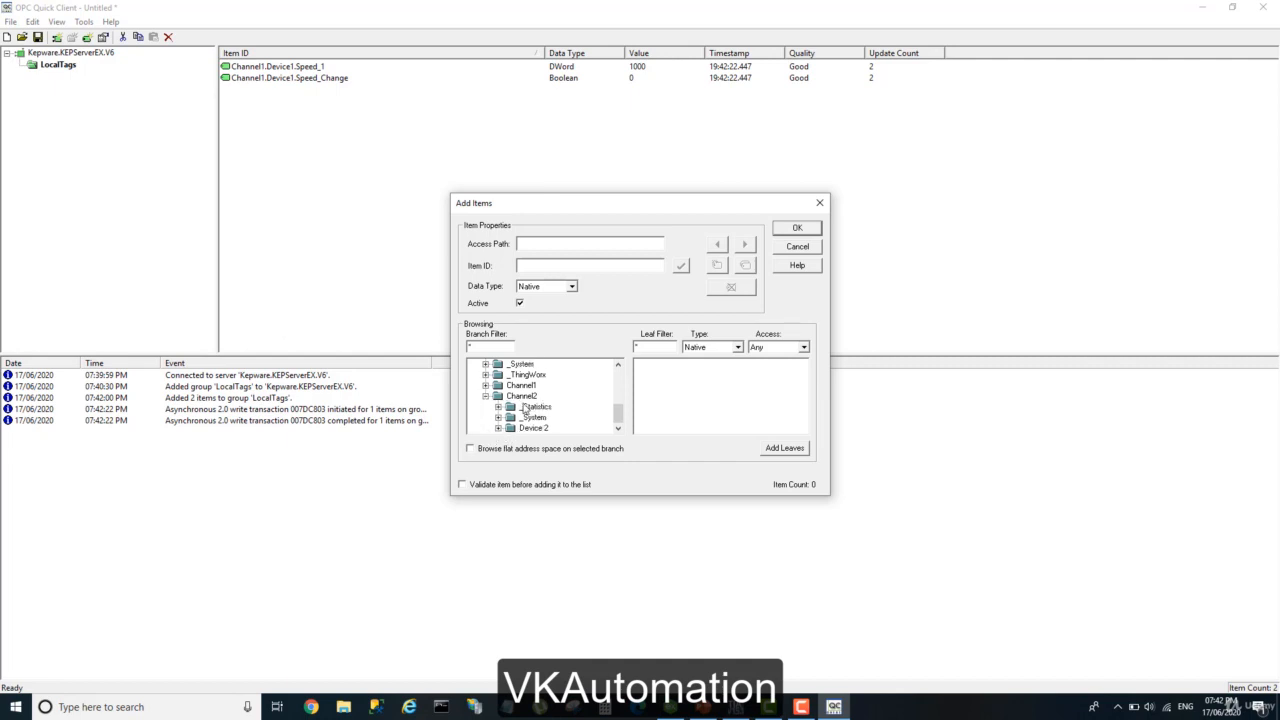
click(521, 396)
click(530, 428)
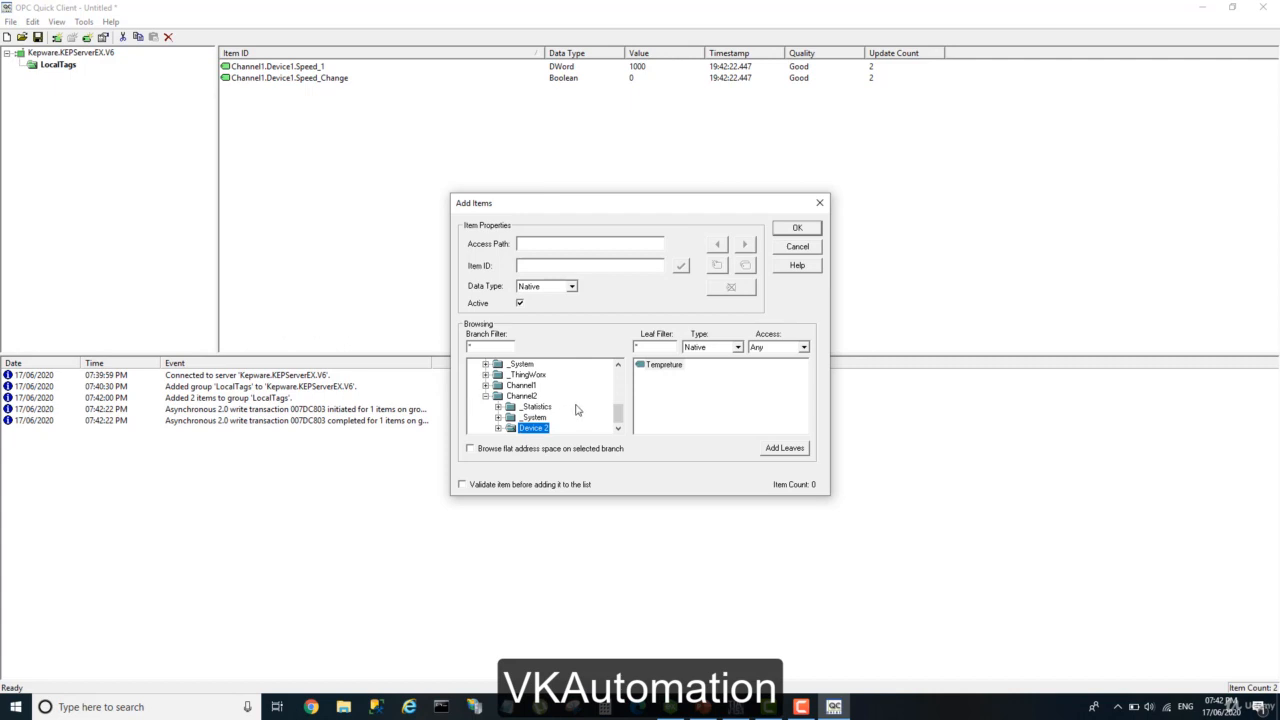
double_click(664, 366)
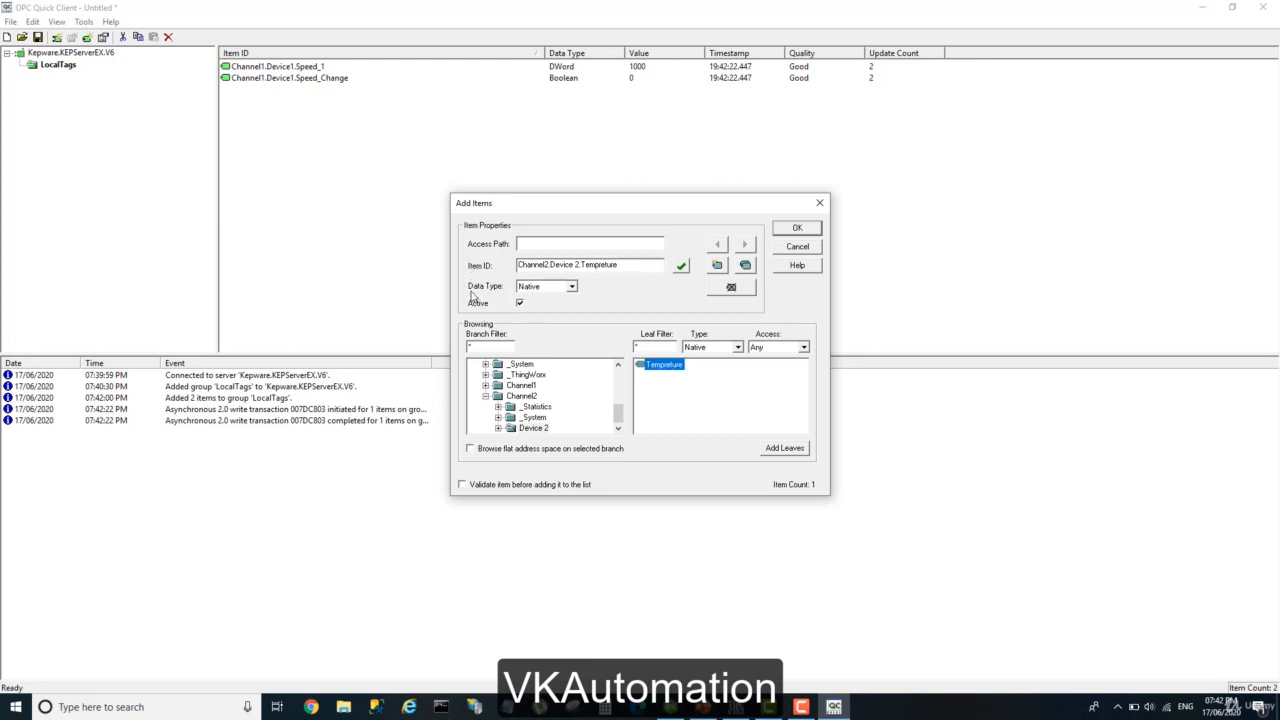
click(681, 267)
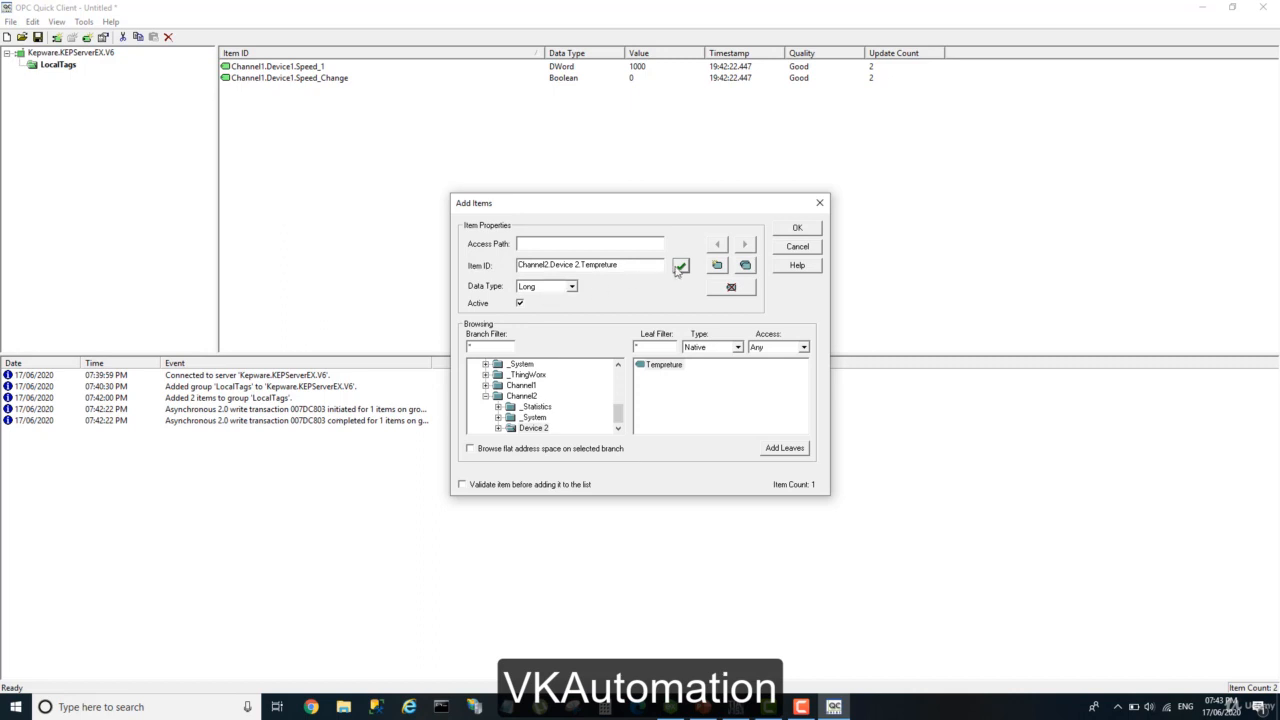
click(796, 229)
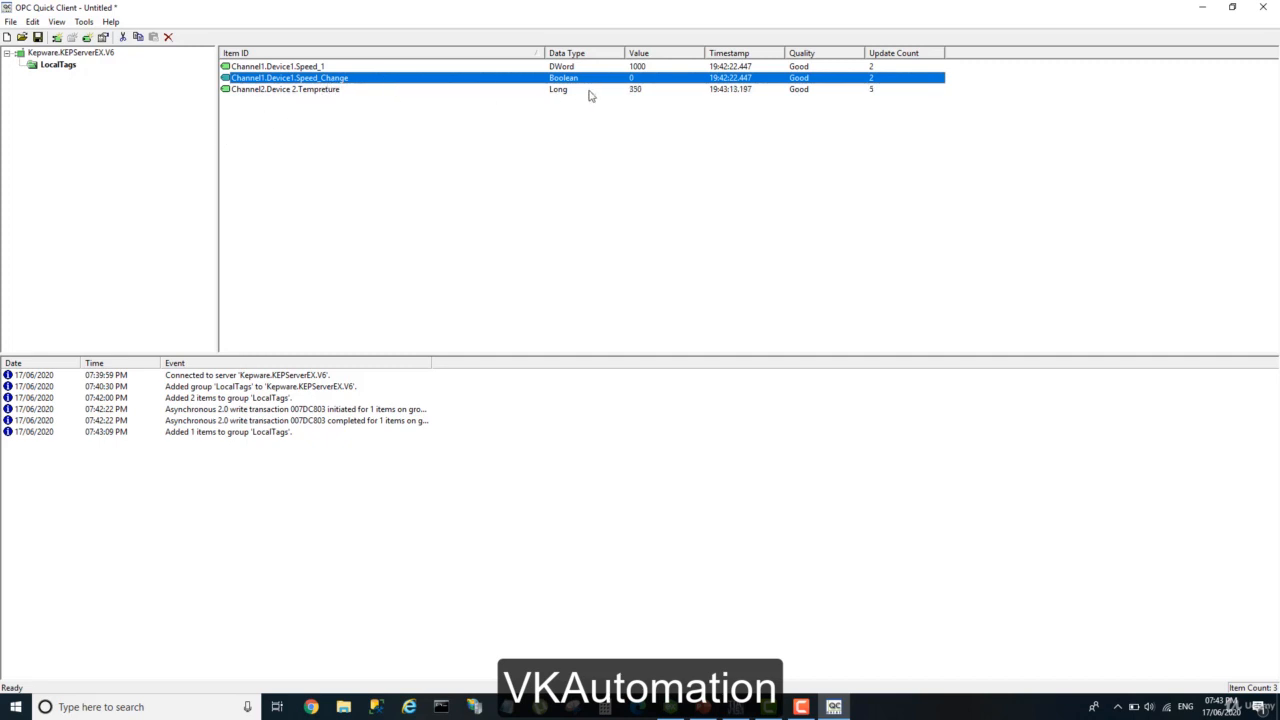
click(639, 92)
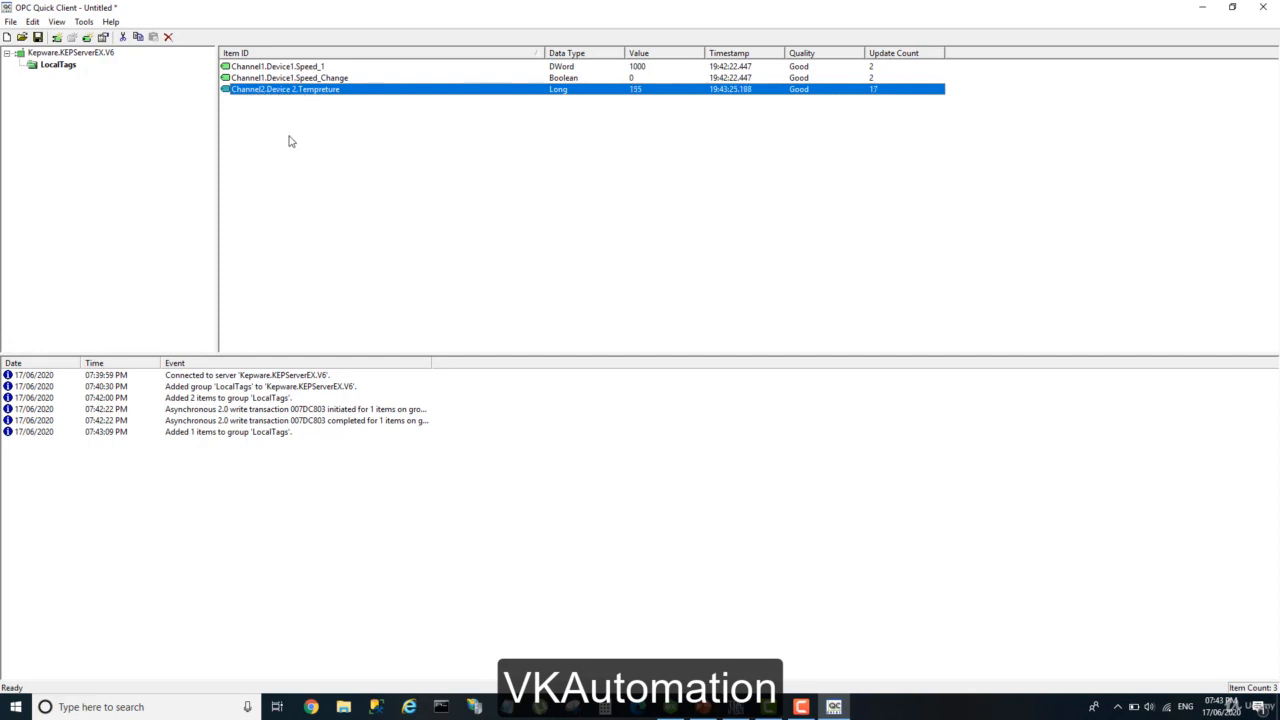
Delete all items in the LocalTags group, the group itself and the Kepware.KEPServerEX.V6 server connection.
drag(289, 141, 266, 66)
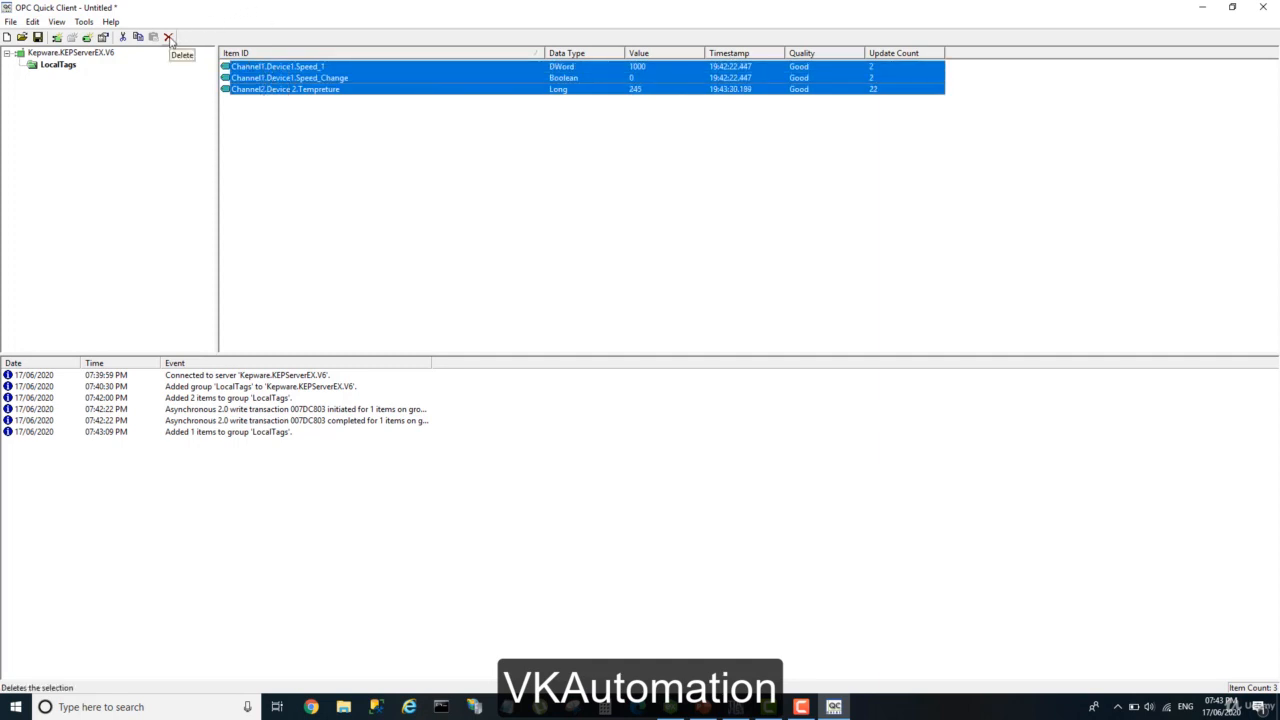
click(169, 37)
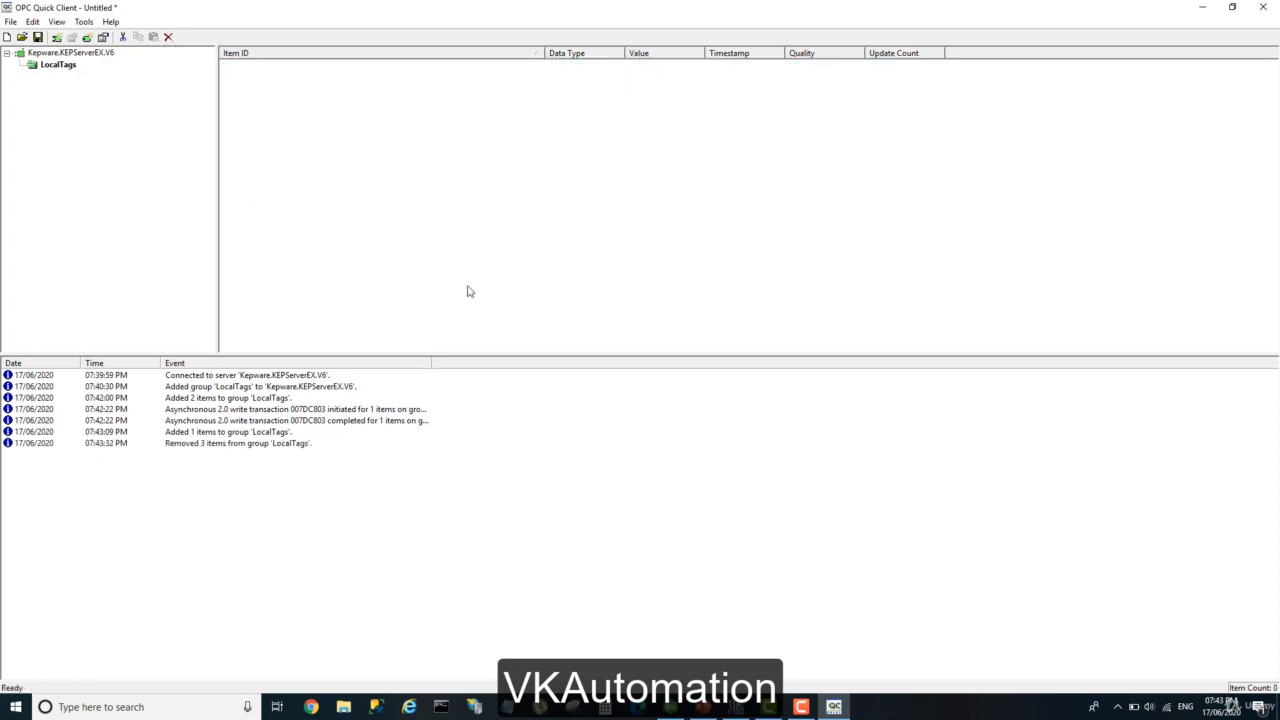
click(52, 66)
click(169, 37)
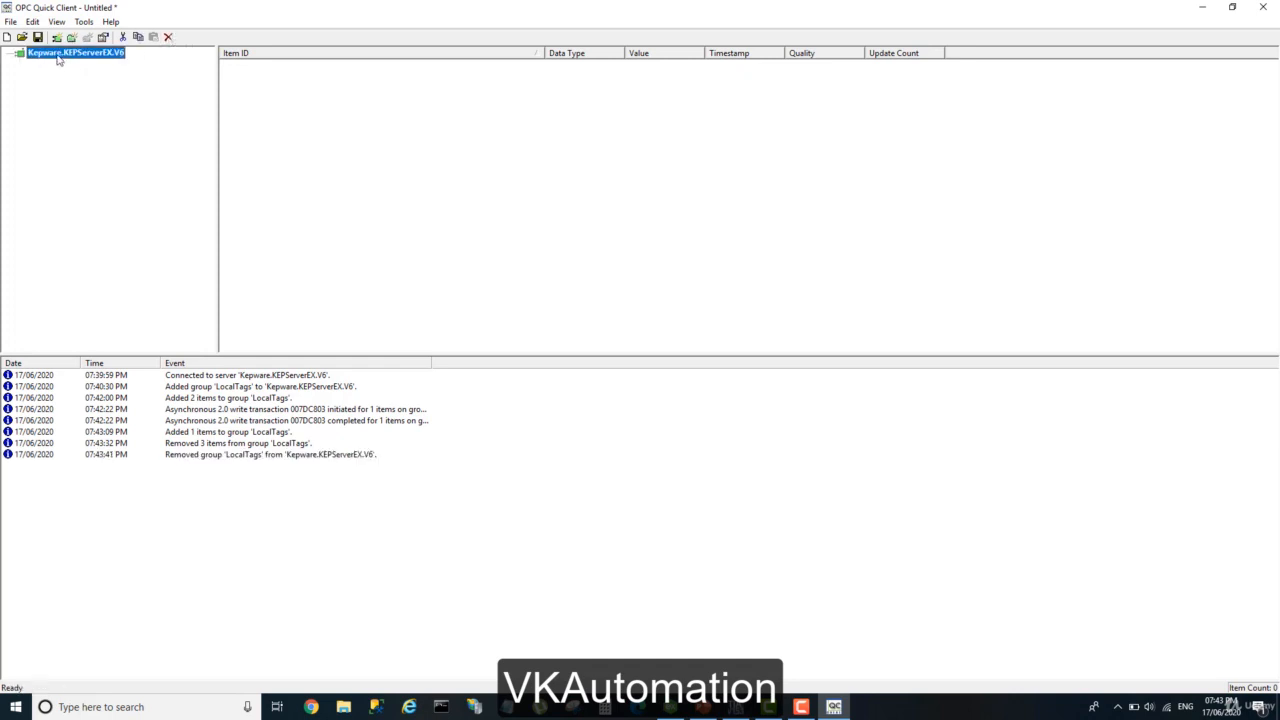
click(168, 37)
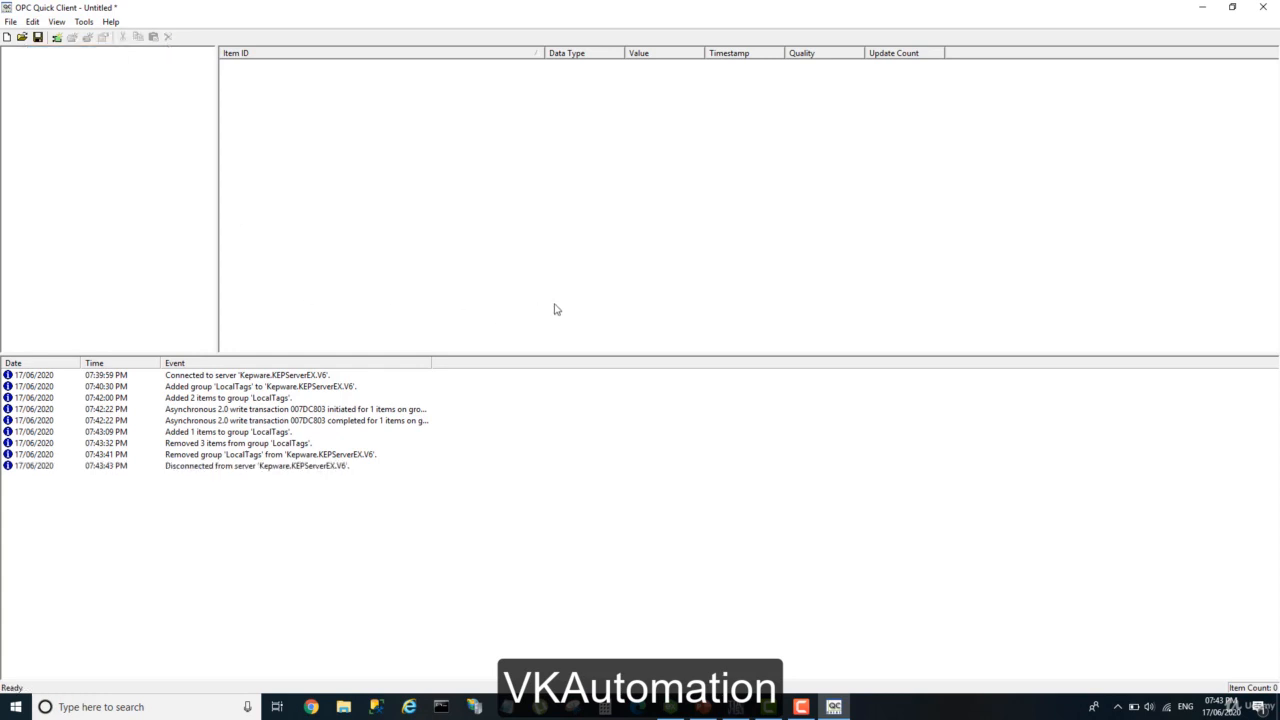
drag(357, 488, 4, 366)
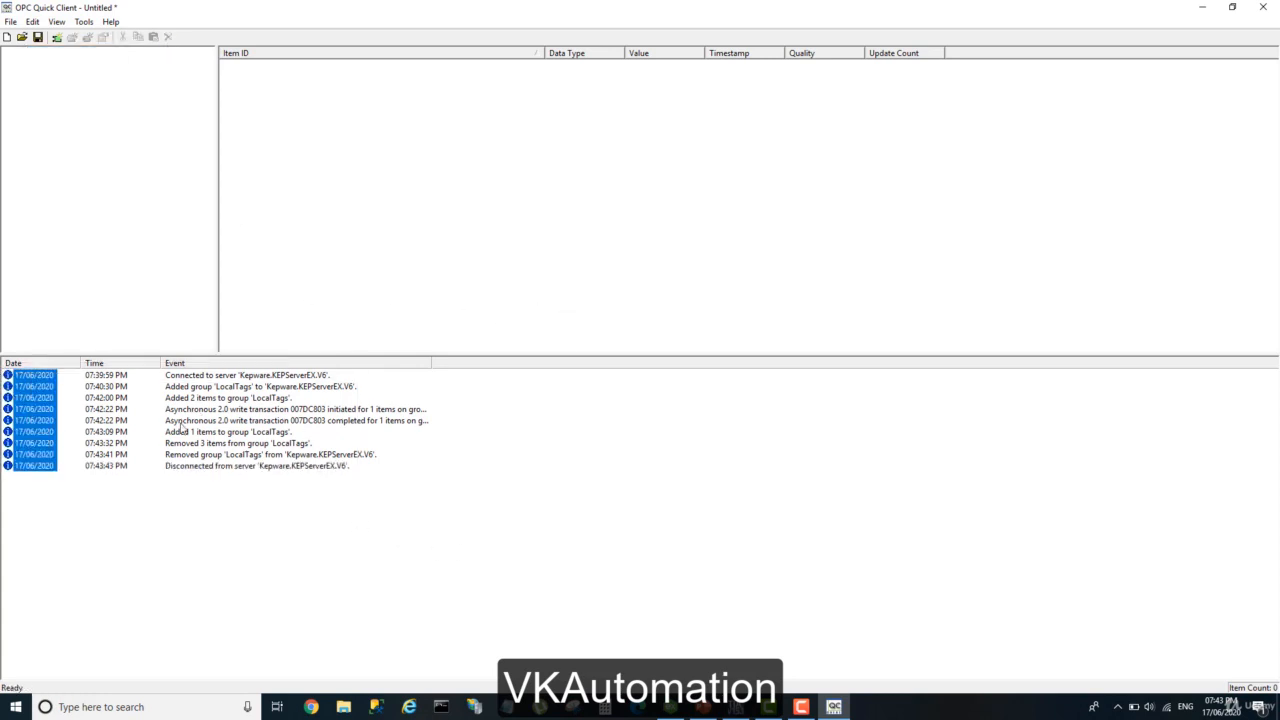
drag(418, 479, 3, 362)
Reconnect to the local Kepware.KEPServerEX.V6 server and create a group named LOcalTag.
click(56, 39)
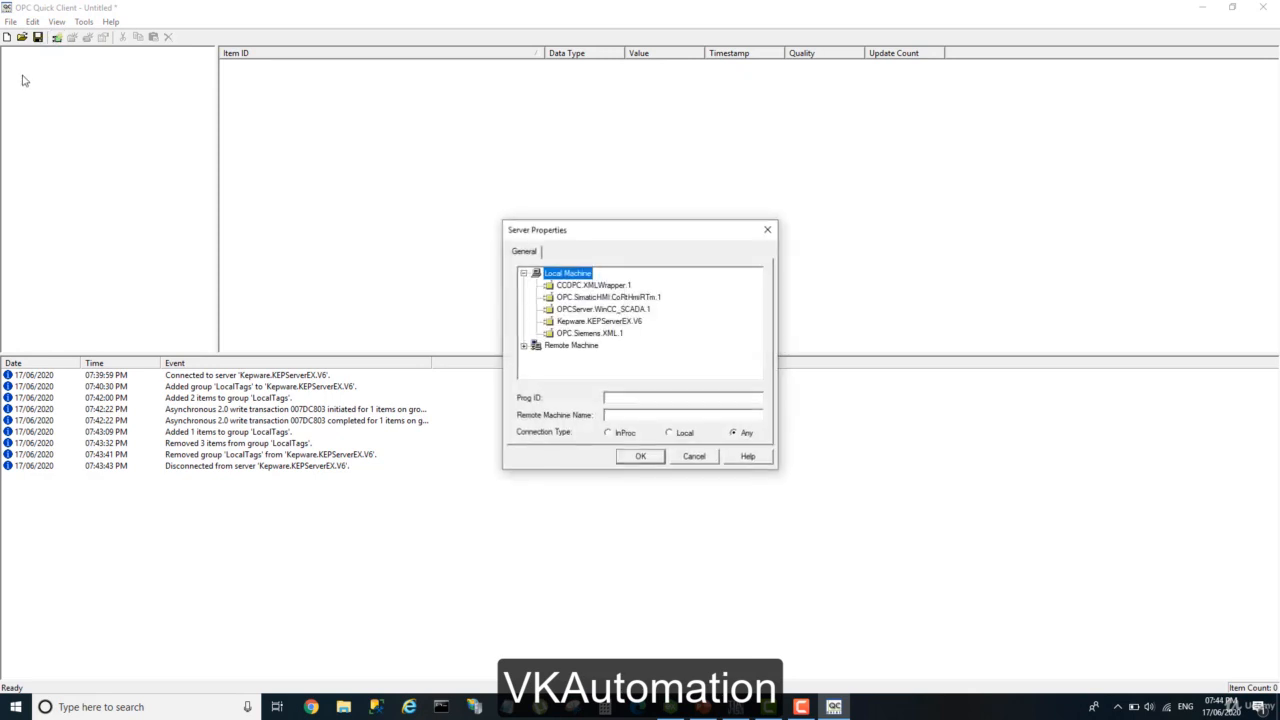
click(523, 346)
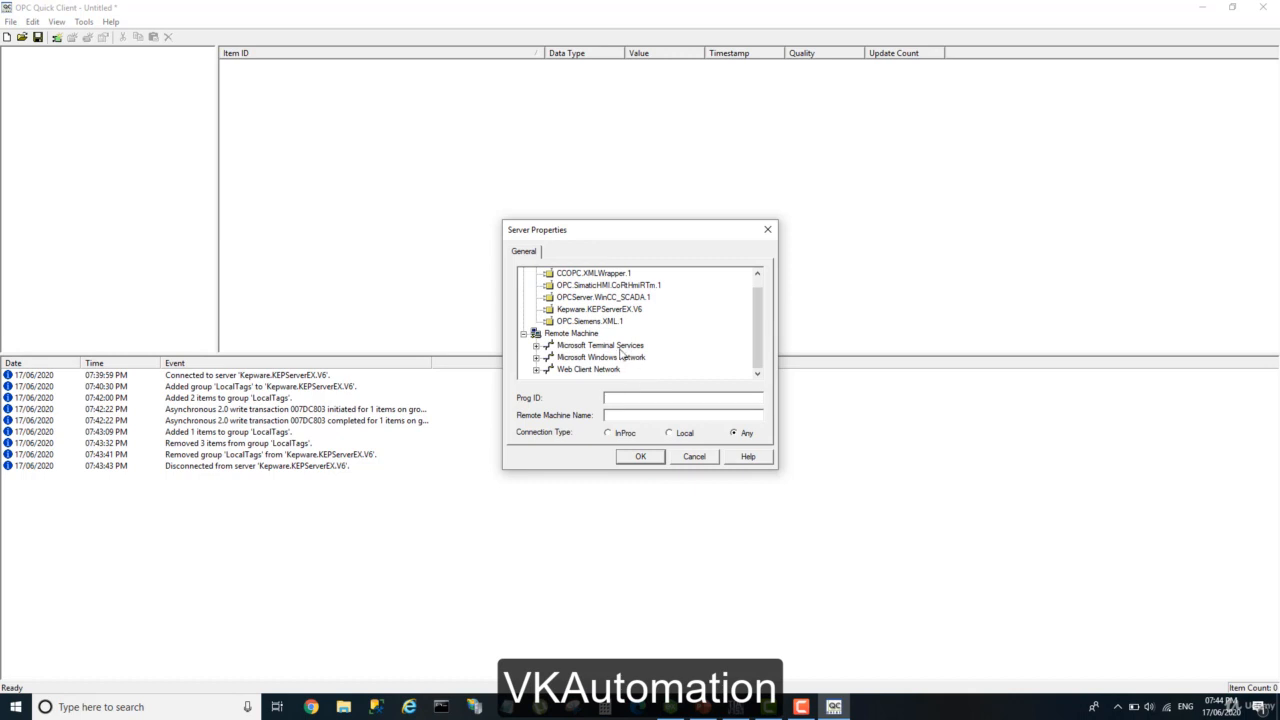
scroll(570, 353, up, 2)
click(523, 346)
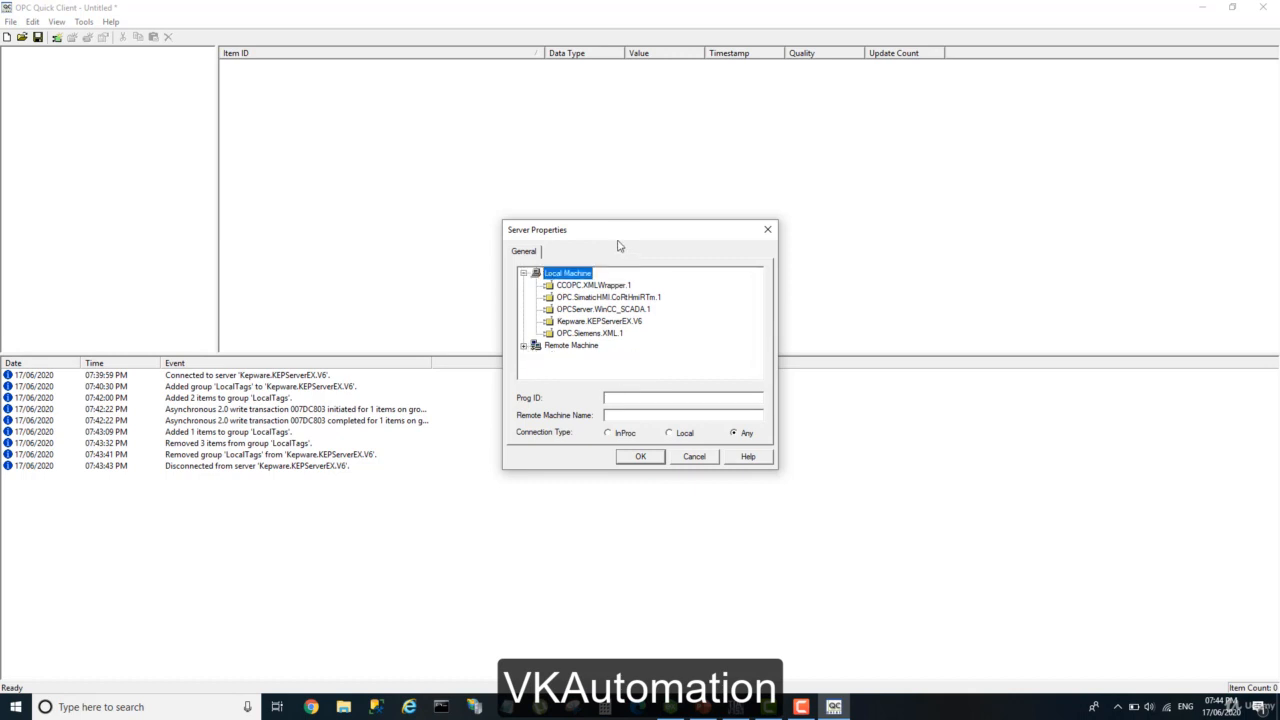
click(614, 323)
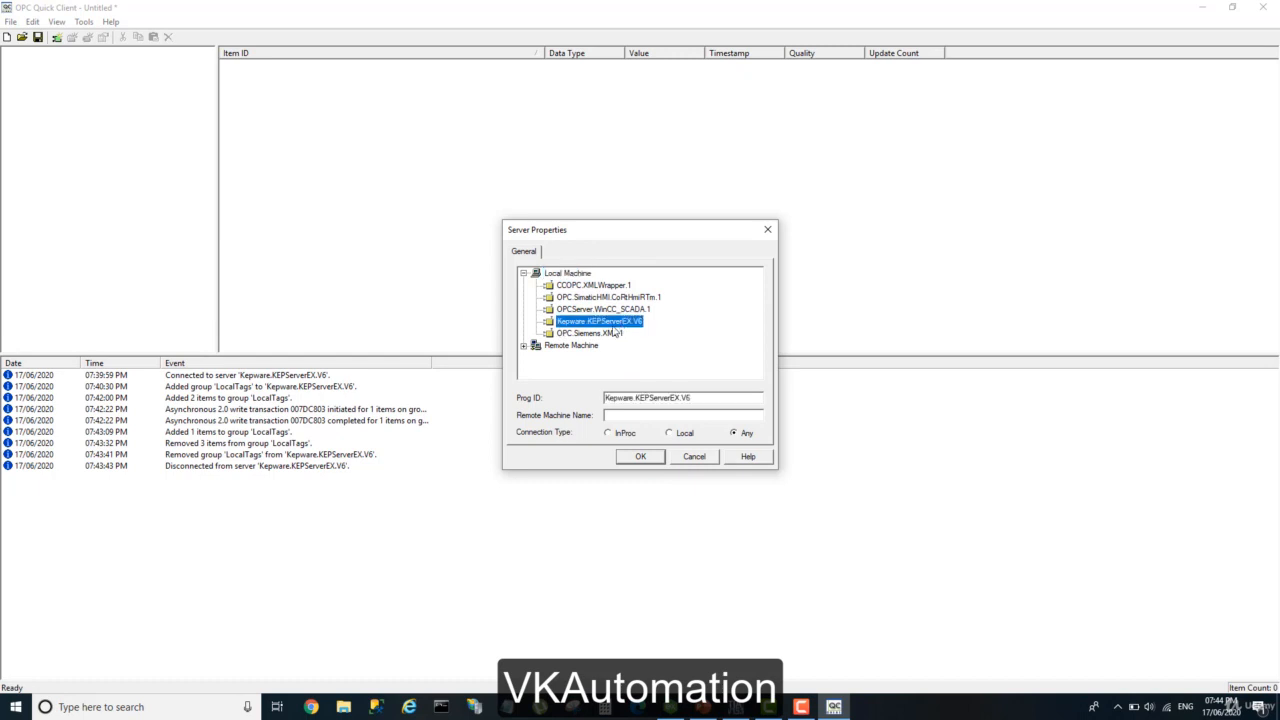
click(646, 457)
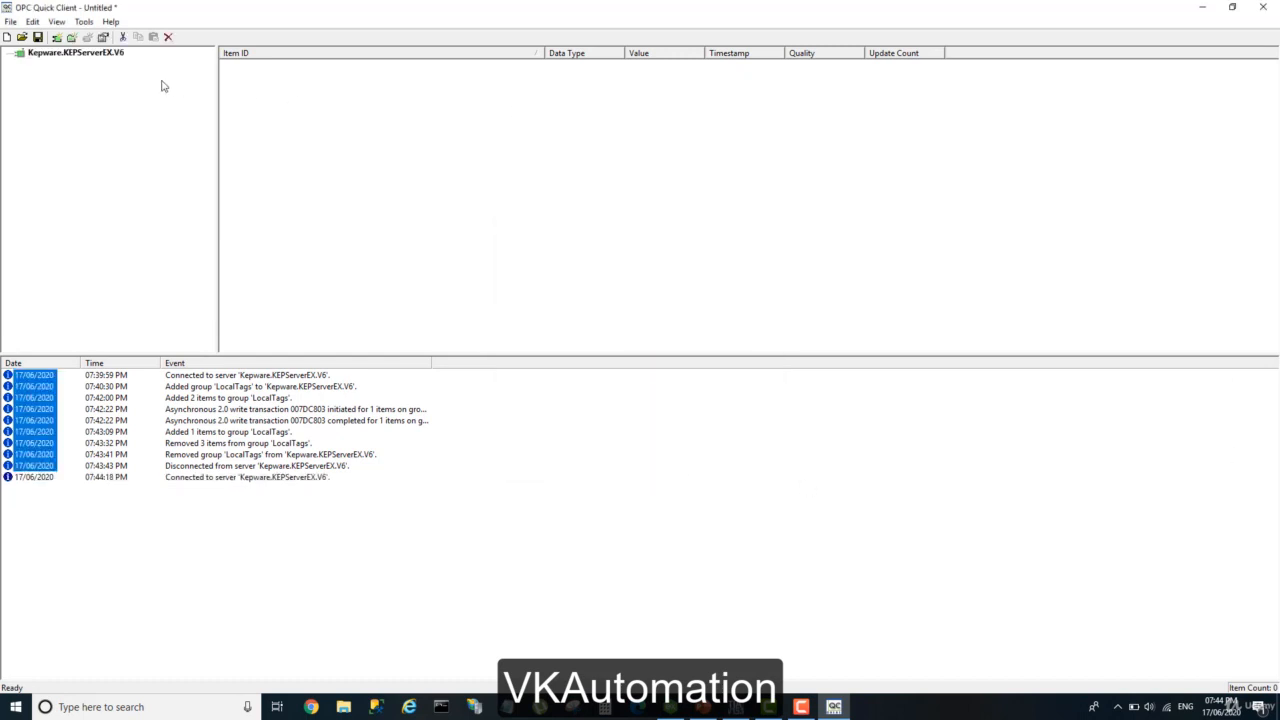
click(73, 38)
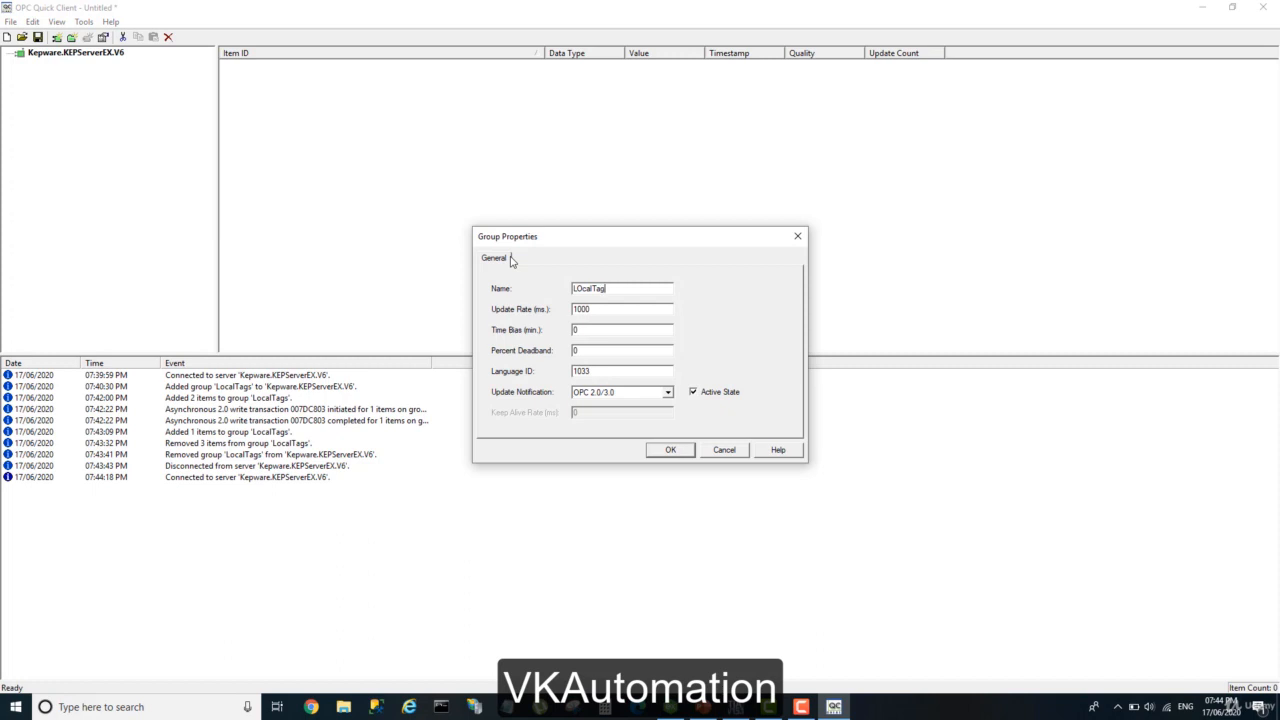
click(670, 450)
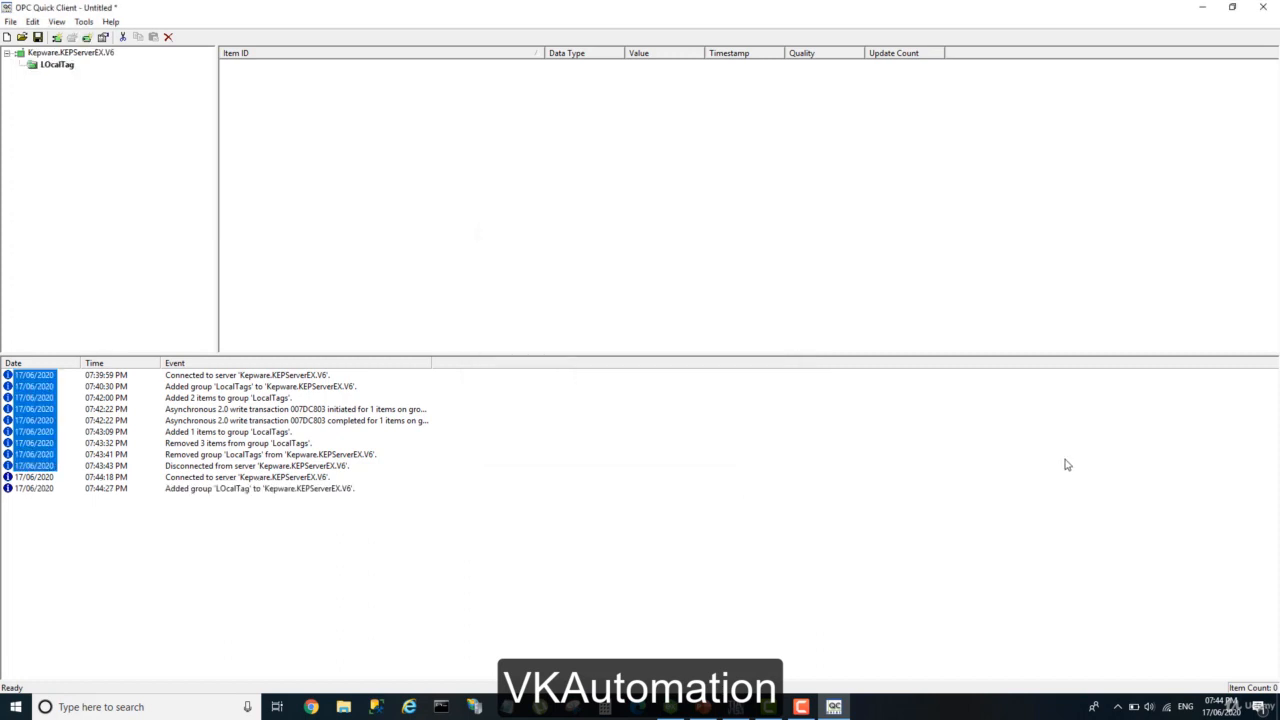
Start adding items to the LOcalTag group and expand the Kepware.KEPServerEX.V6 branch to reach Channel1 and Channel2.
click(87, 38)
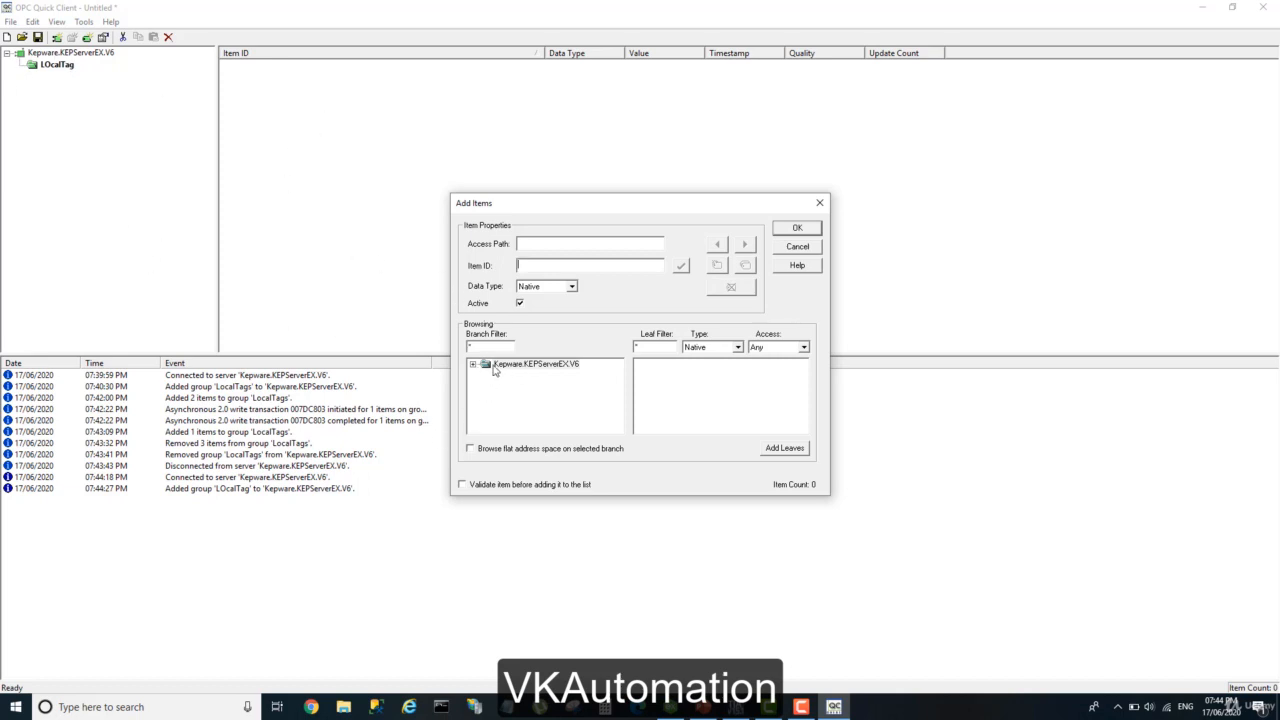
click(535, 366)
click(473, 365)
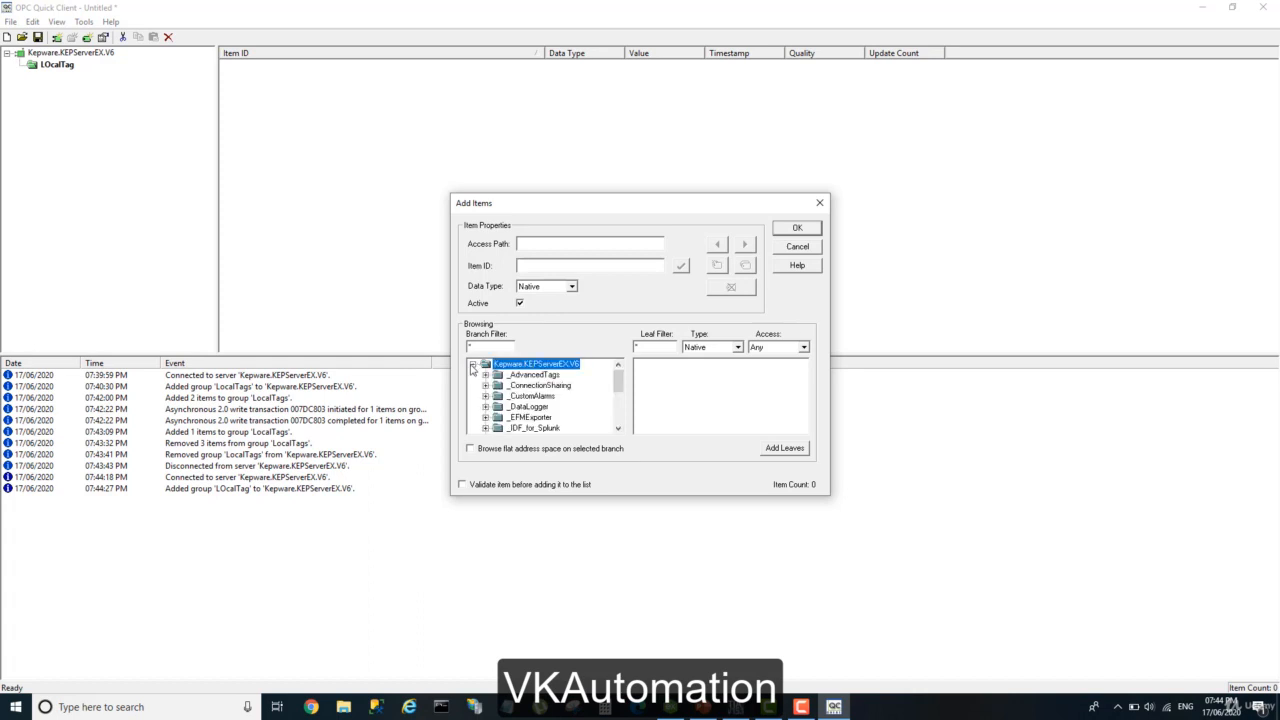
drag(619, 386, 621, 423)
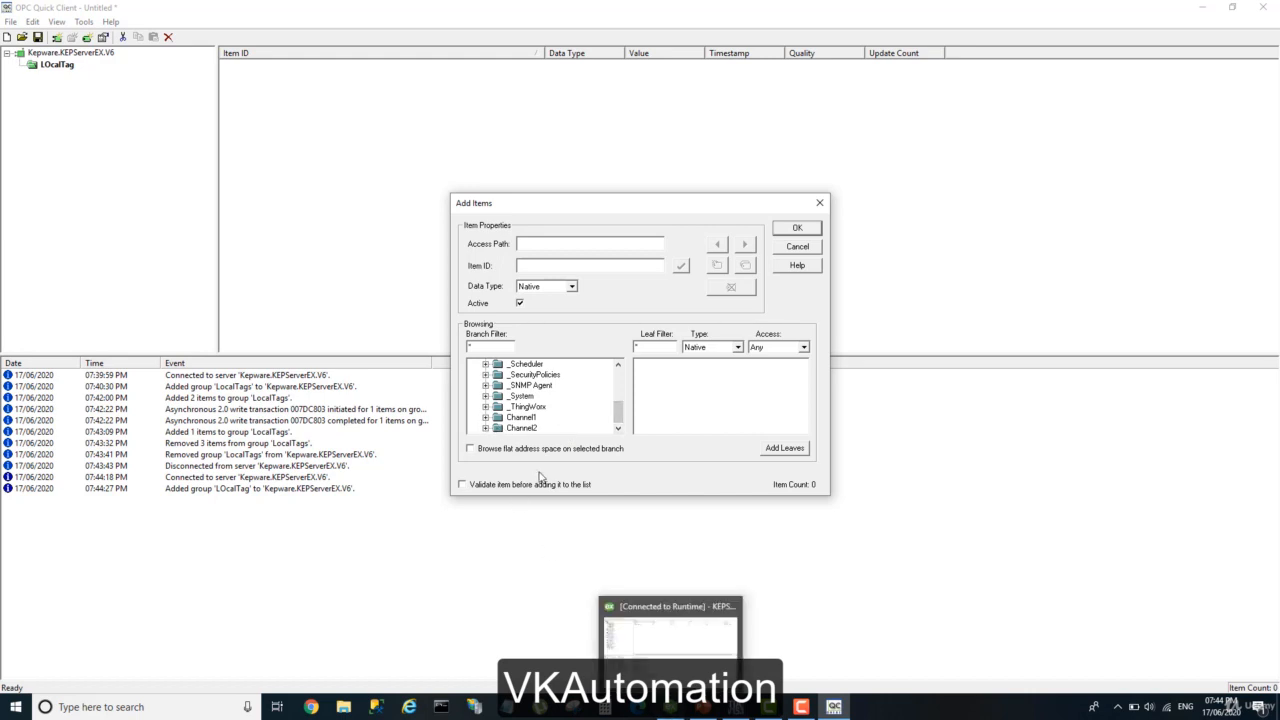
Switch to KEPServerEX 6 Configuration, view the devices under Channel1 and Channel2, and return to the Add Items dialog in OPC Quick Client.
click(669, 707)
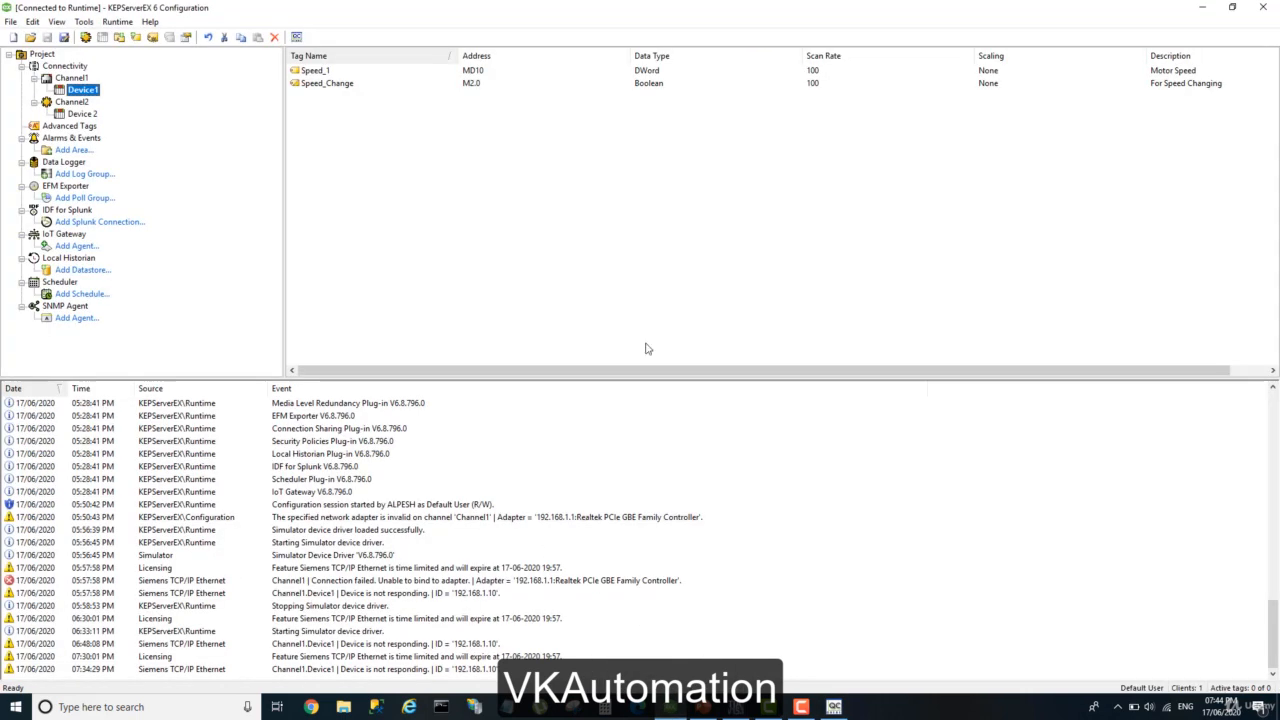
click(71, 78)
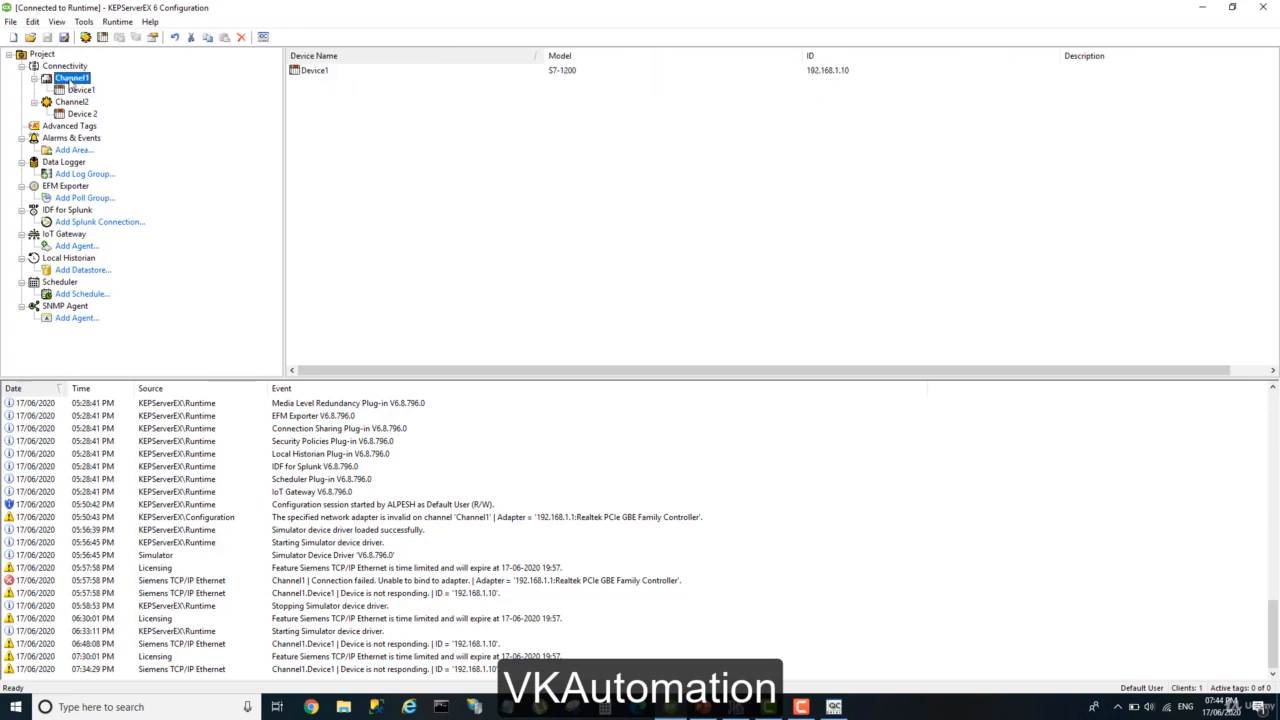
click(76, 102)
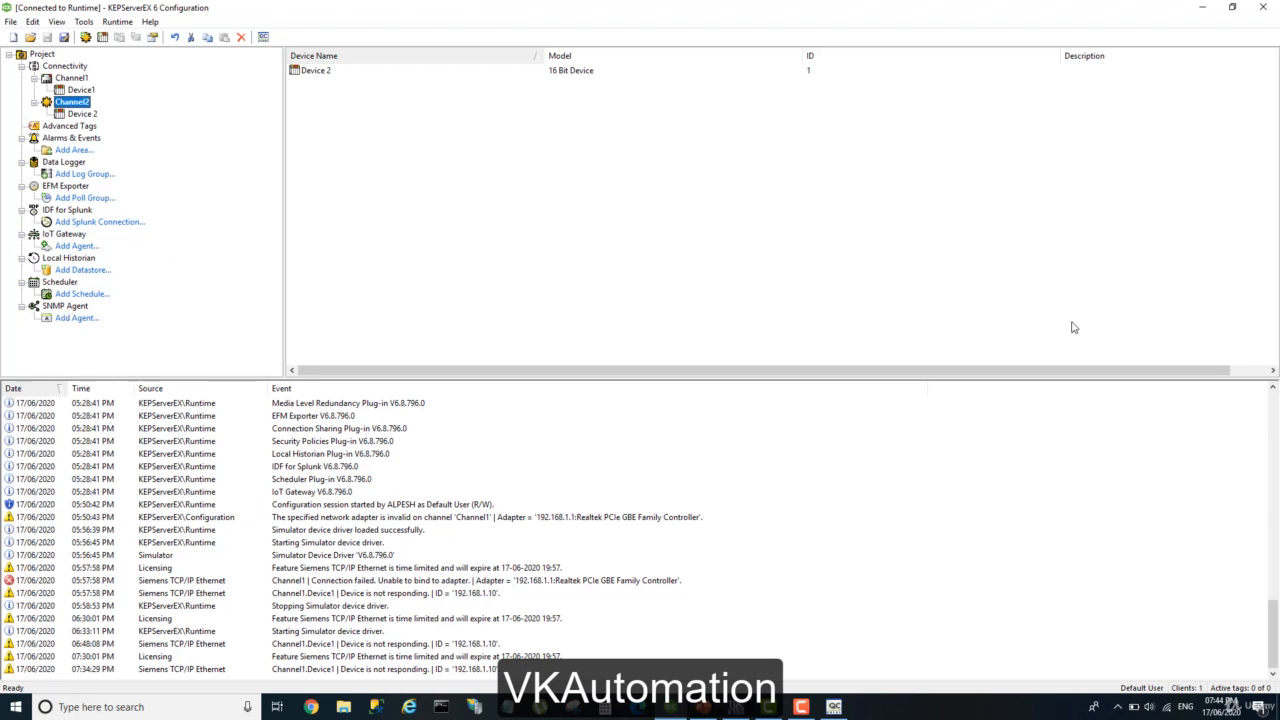
click(834, 707)
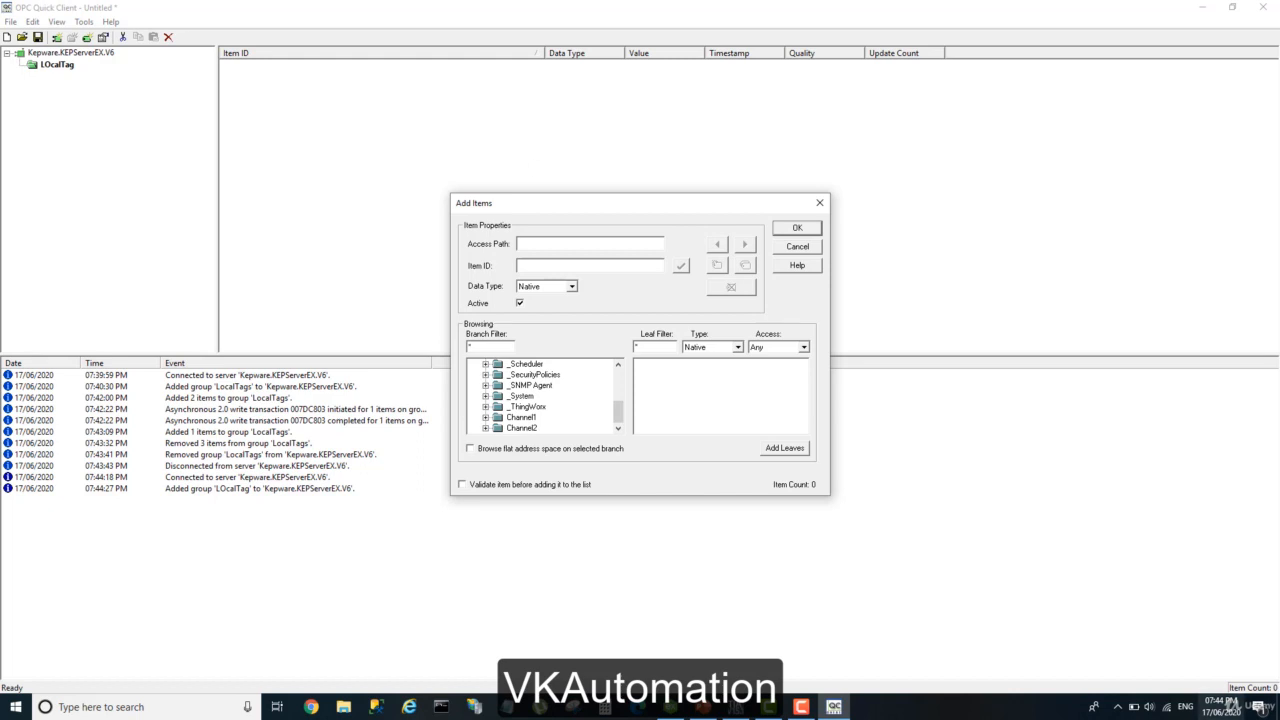
click(1118, 705)
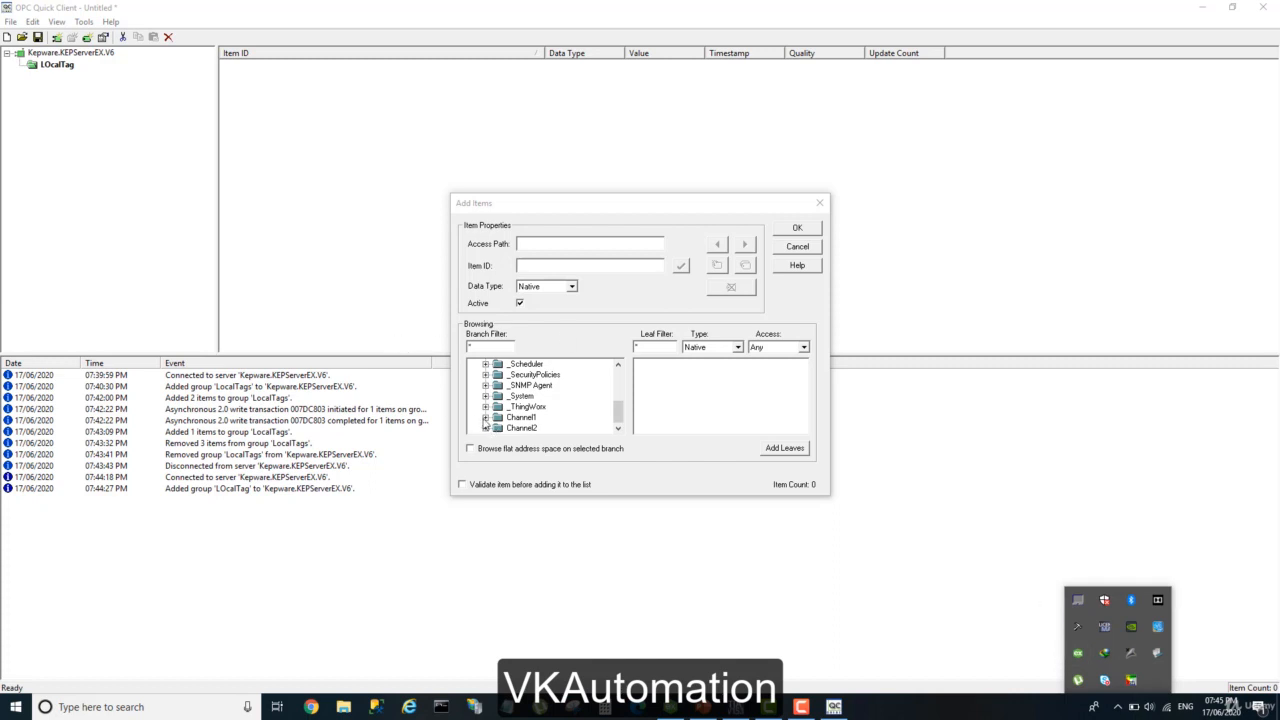
Add the Speed_1 tag from Device1 under Channel1 to the LOcalTag group, validating the item first.
click(485, 417)
click(498, 428)
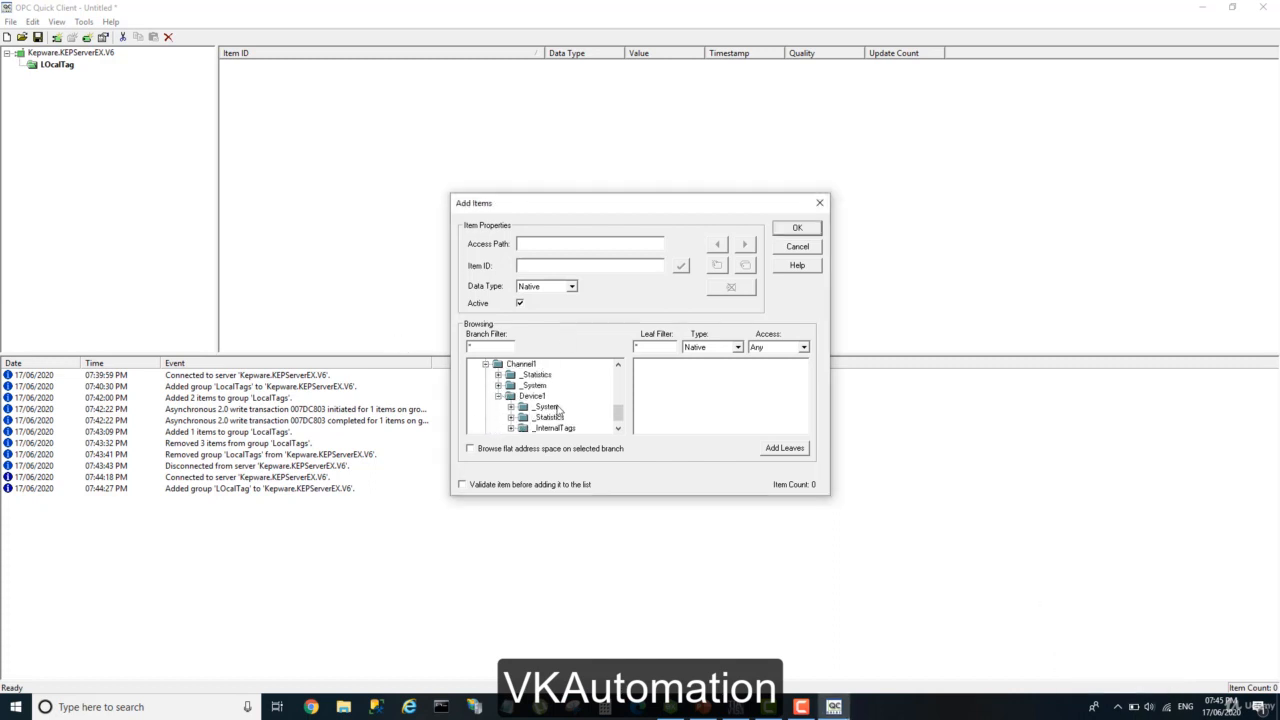
click(533, 396)
scroll(533, 398, down, 1)
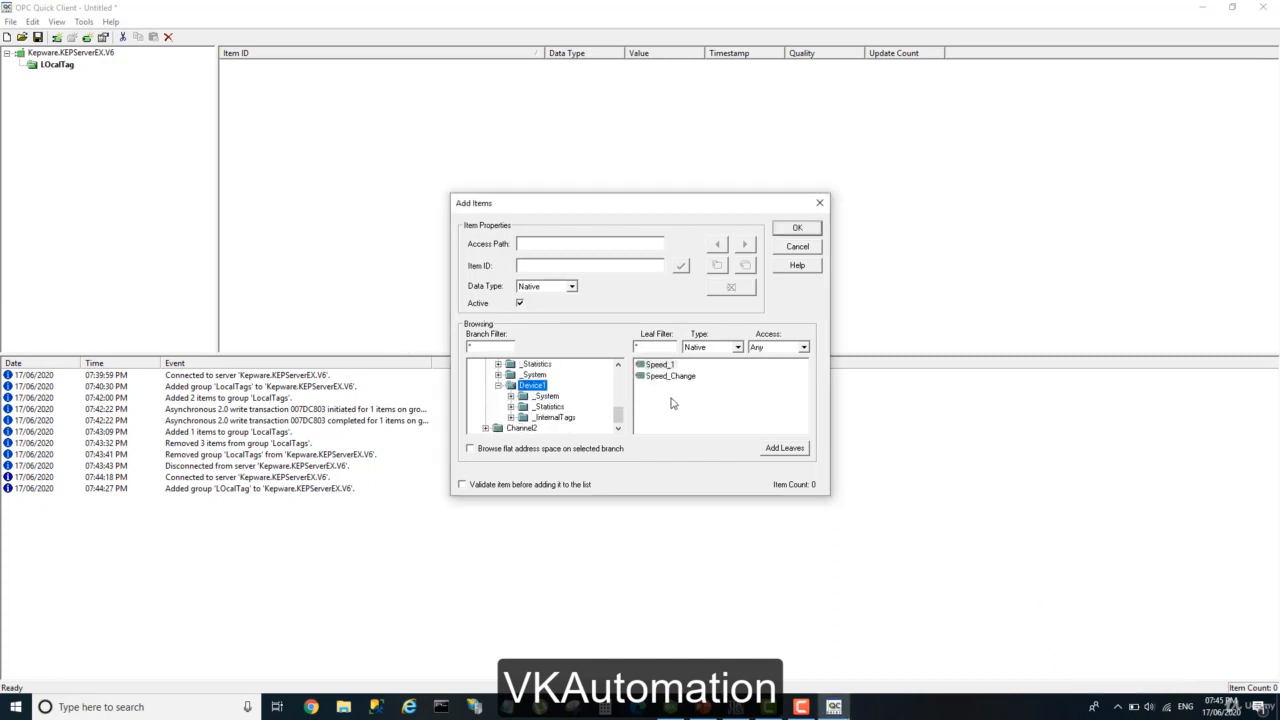
click(657, 368)
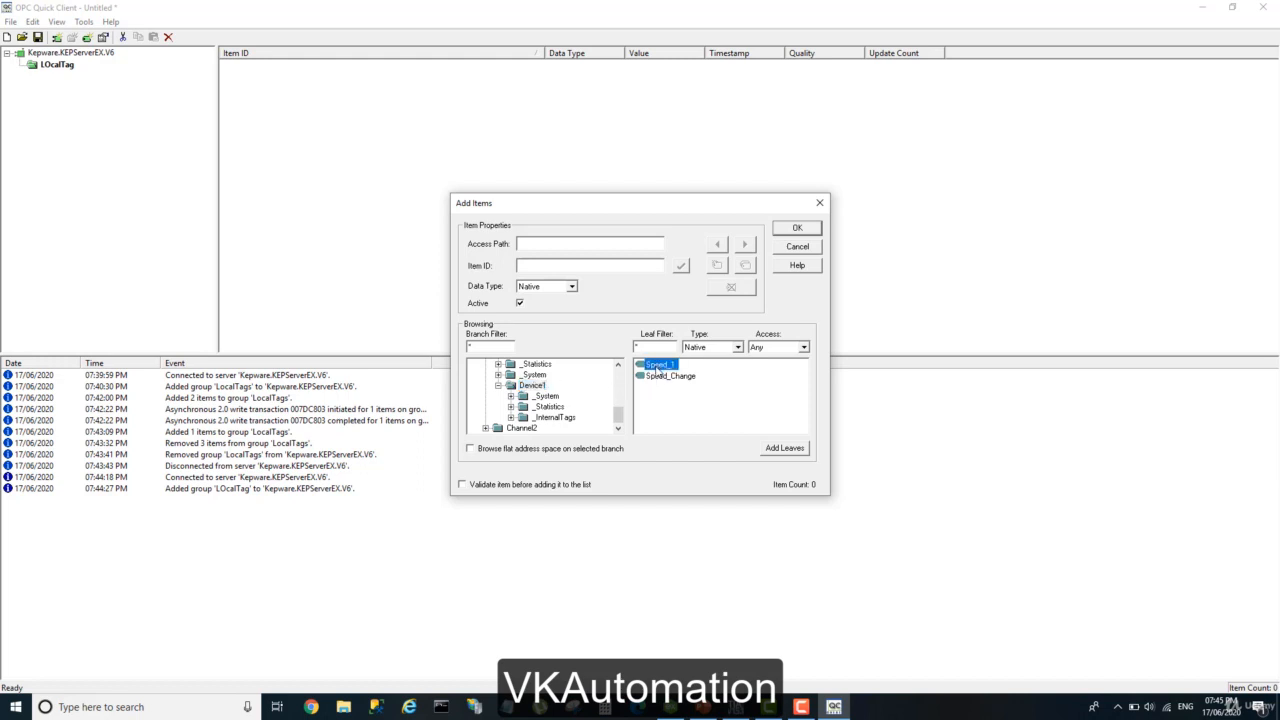
double_click(657, 366)
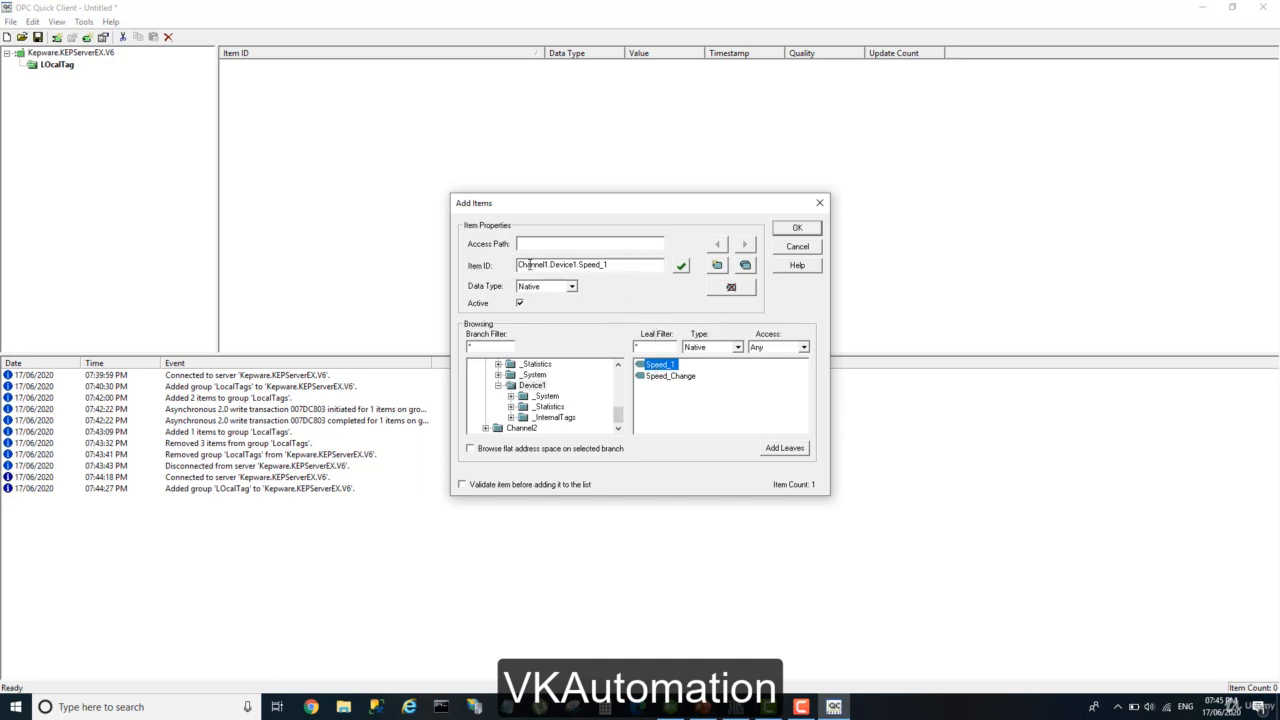
click(681, 266)
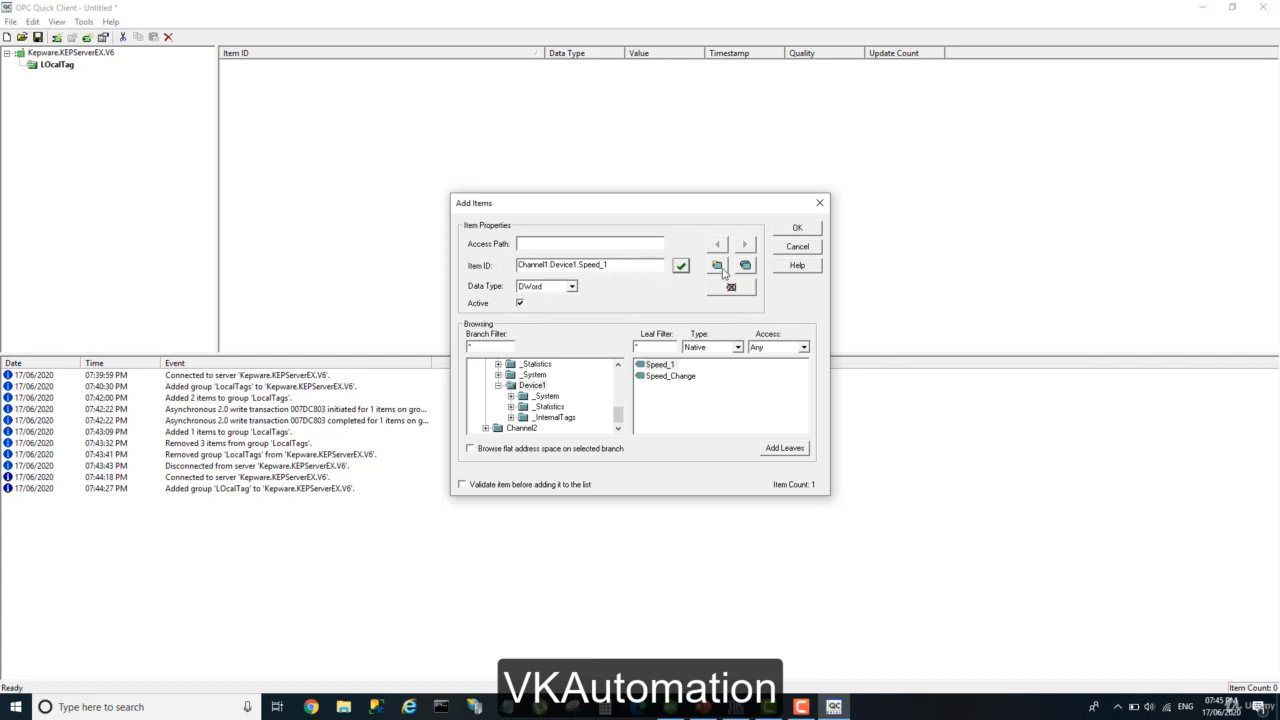
click(797, 229)
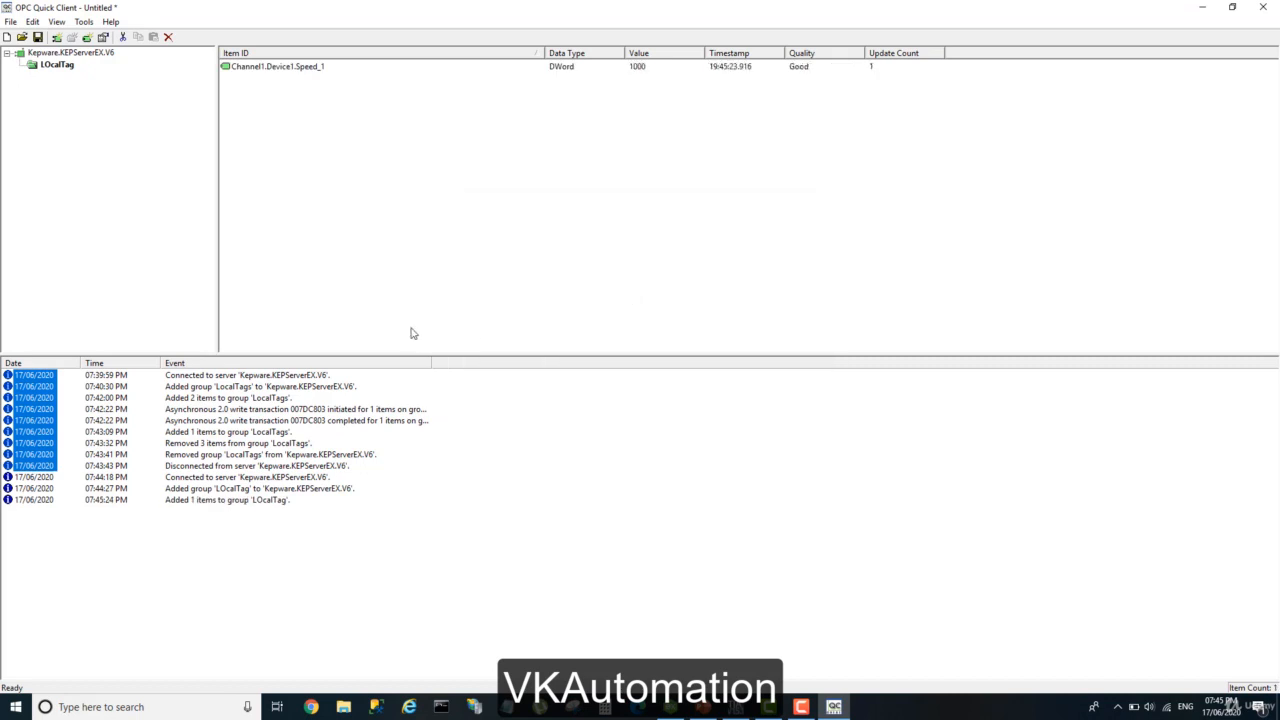
Add the Speed_Change tag from Device1 under Channel1 to the LOcalTag group, validating the item first.
click(88, 38)
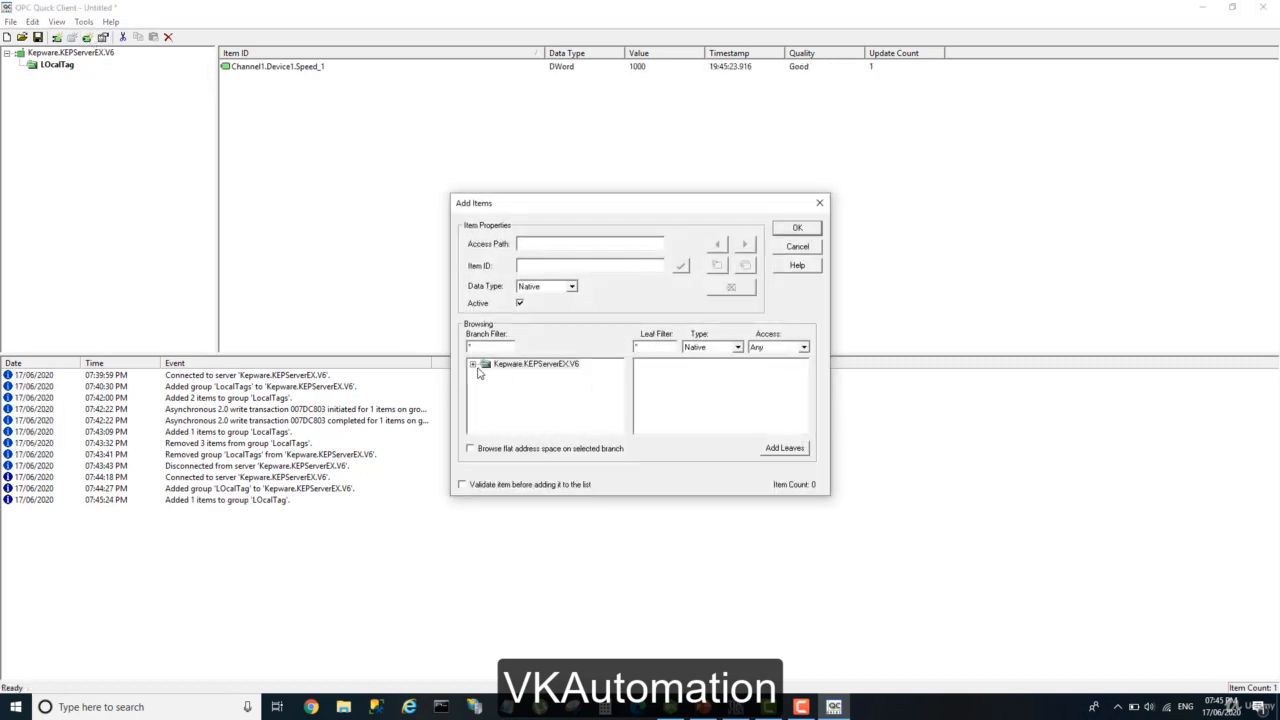
click(474, 366)
scroll(507, 406, down, 2)
click(520, 407)
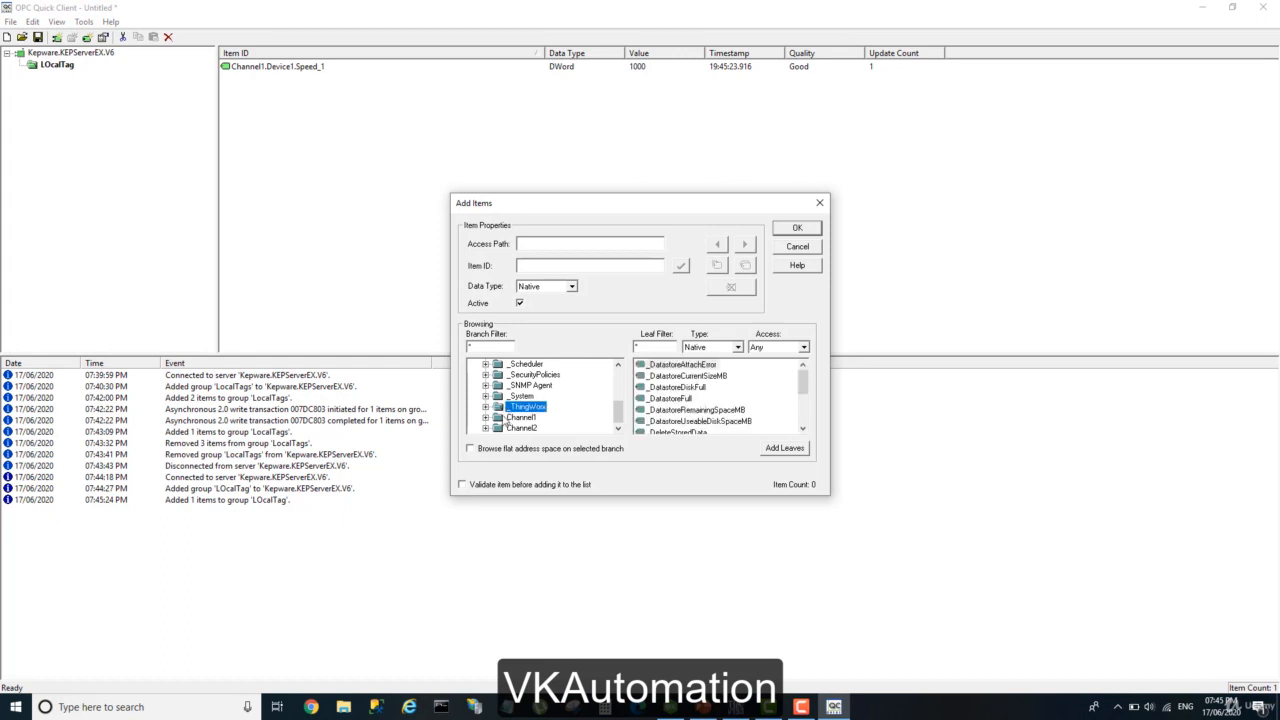
click(485, 417)
click(498, 428)
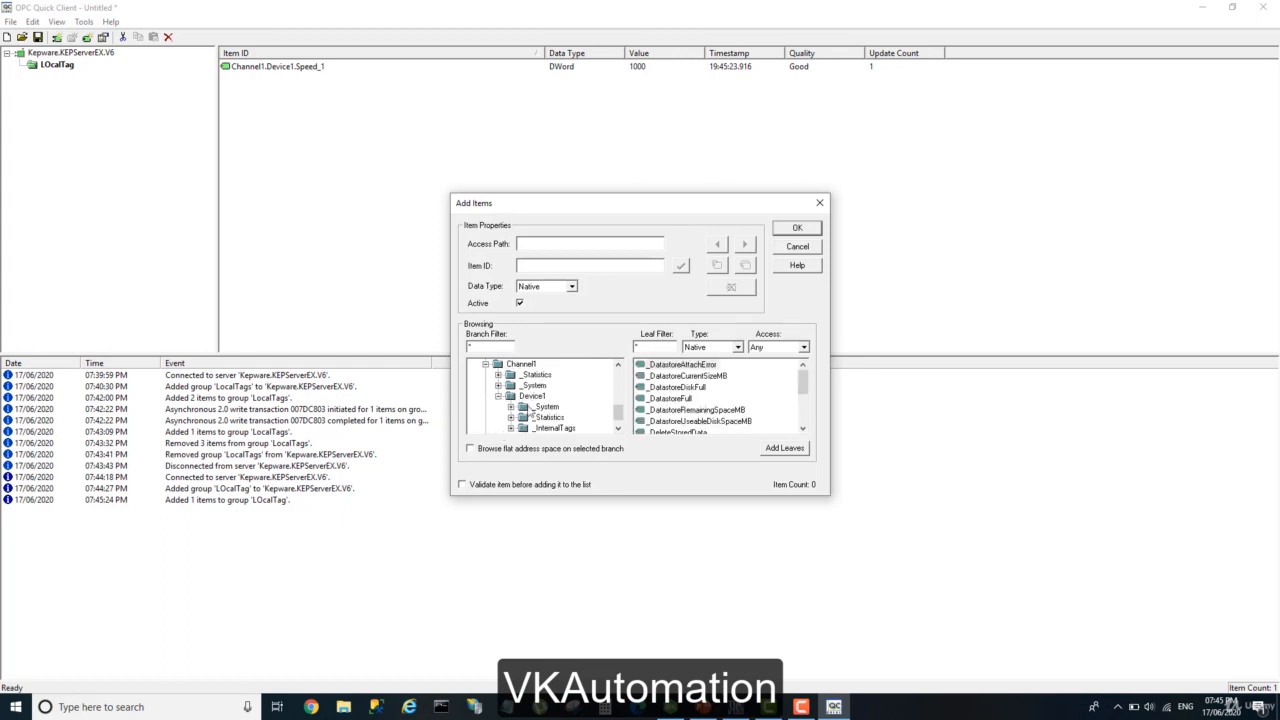
click(530, 397)
click(668, 366)
click(667, 377)
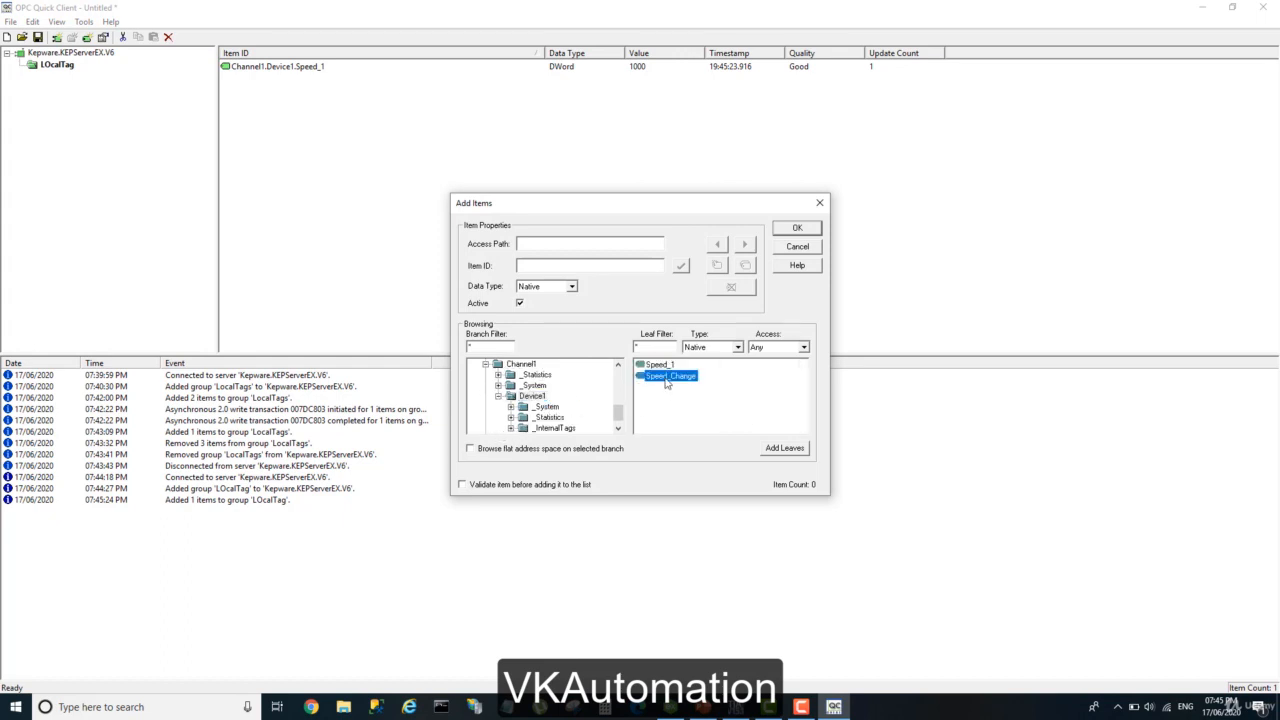
double_click(667, 377)
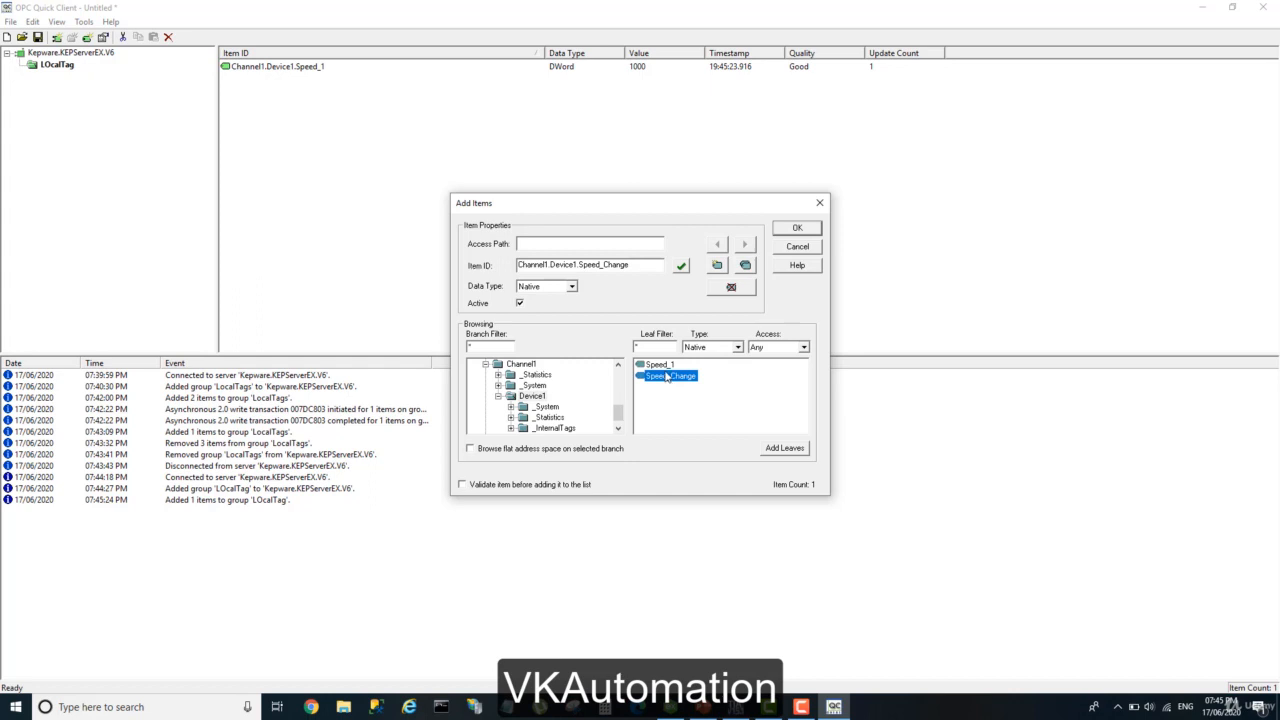
click(785, 229)
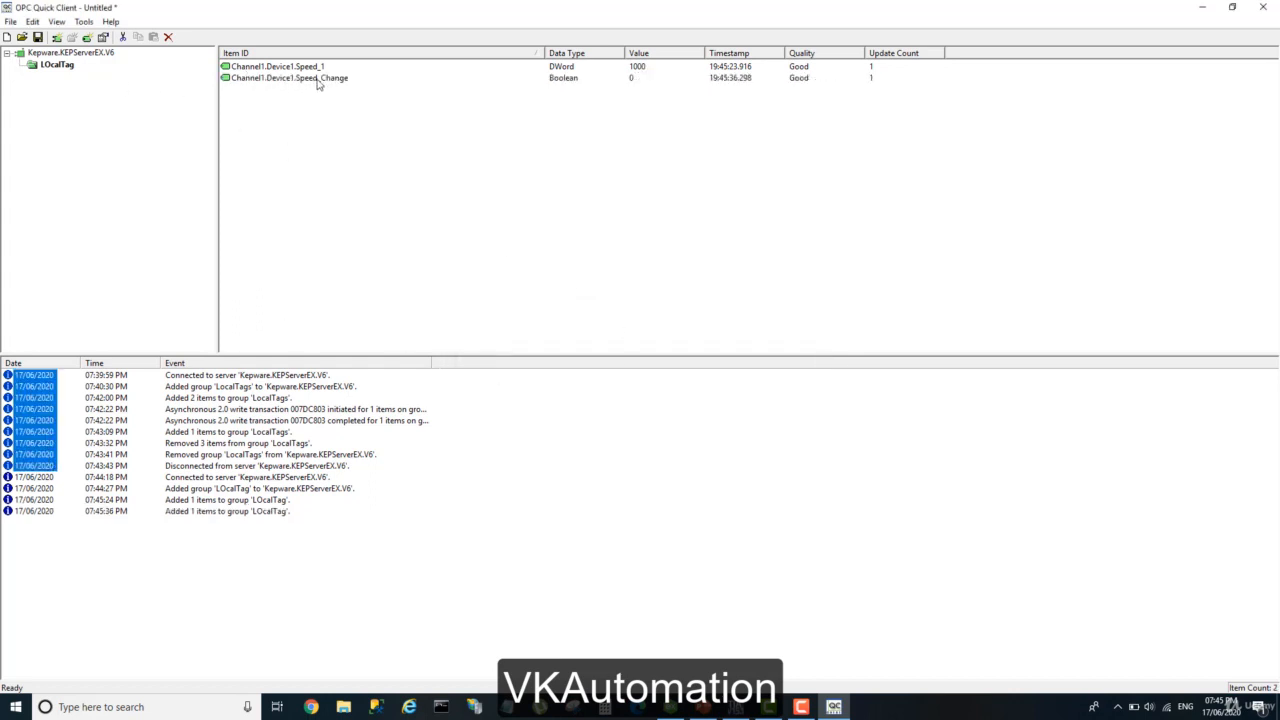
Add the Tempreture tag from Device 2 under Channel2 to the LOcalTag group, validating the item first.
click(87, 37)
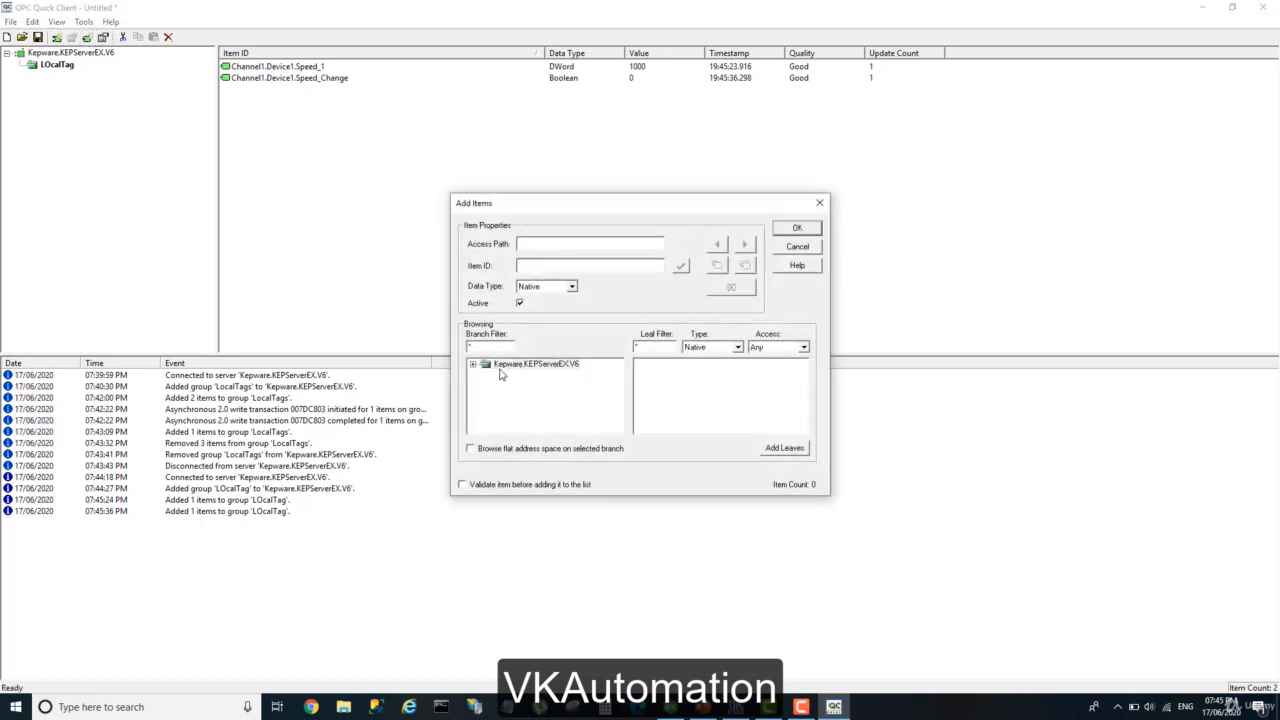
click(473, 365)
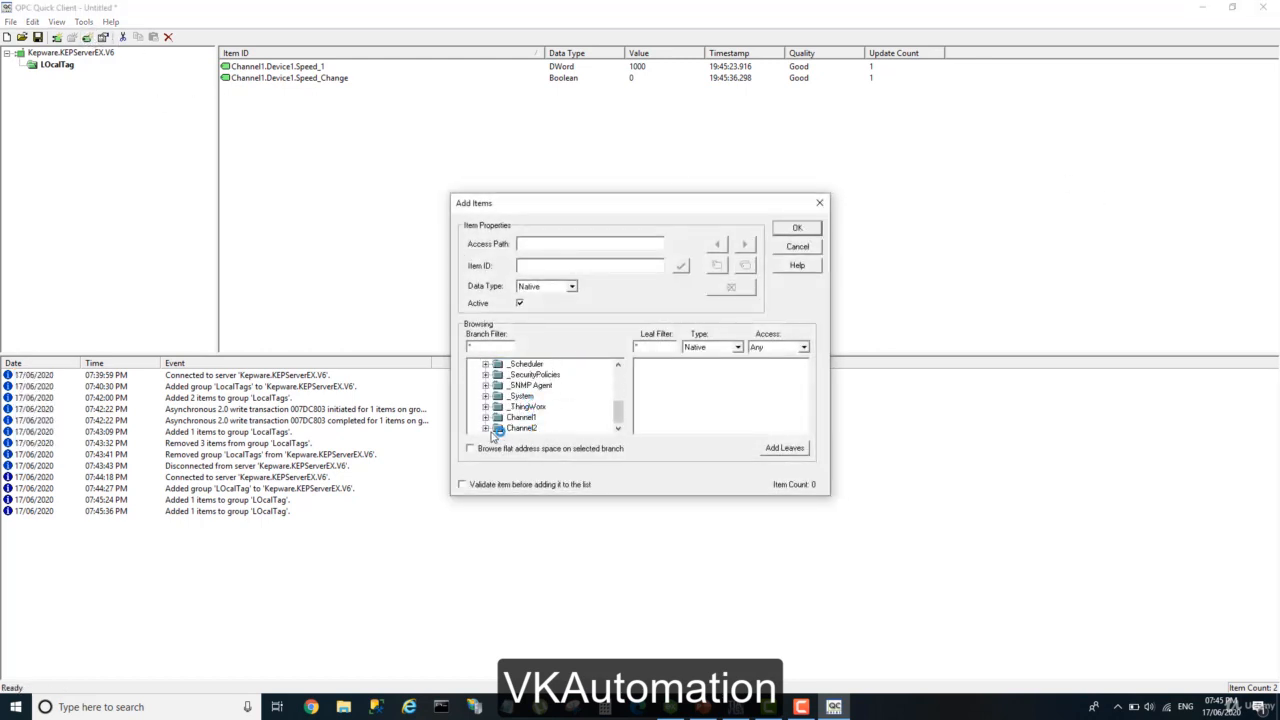
click(486, 428)
click(525, 429)
click(498, 429)
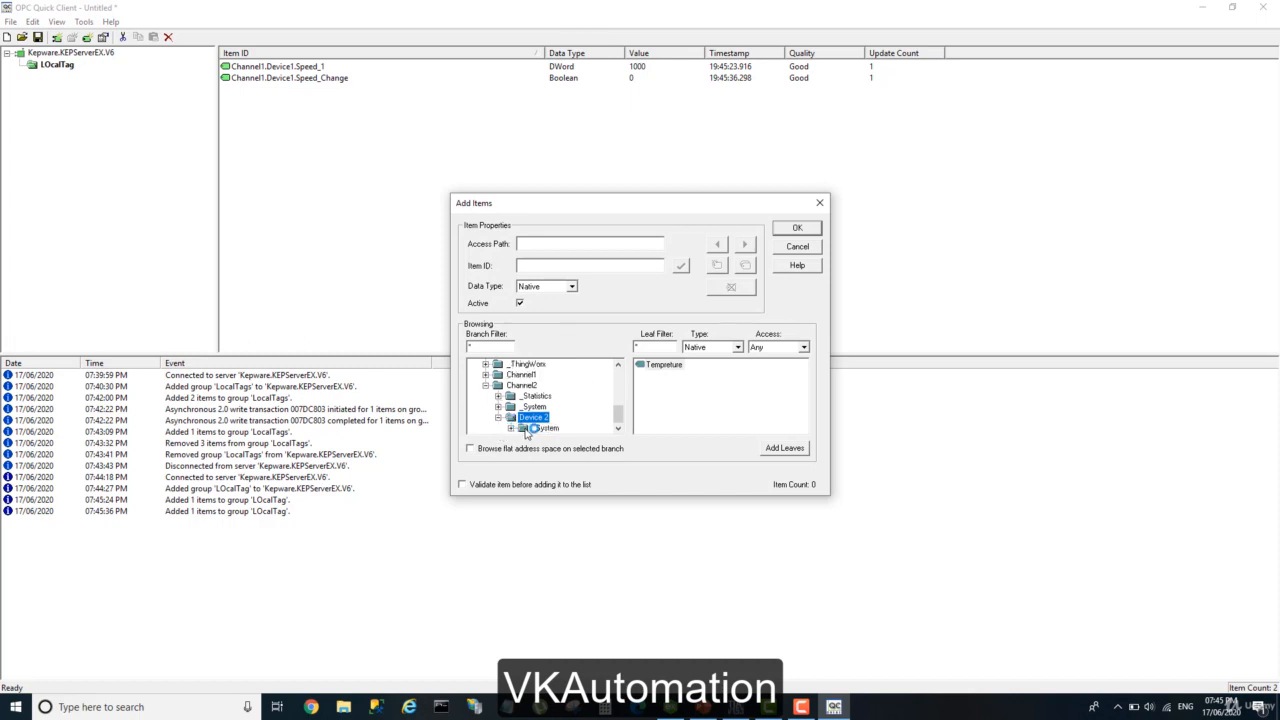
double_click(663, 364)
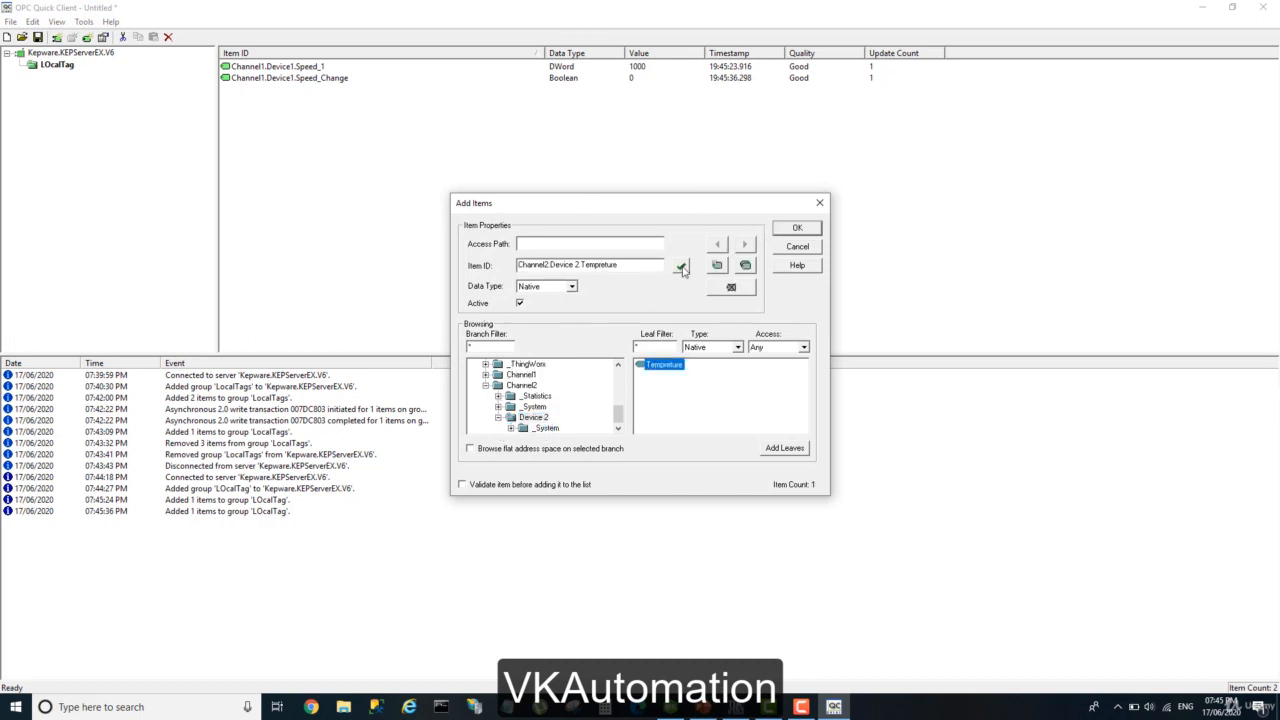
click(681, 267)
click(795, 229)
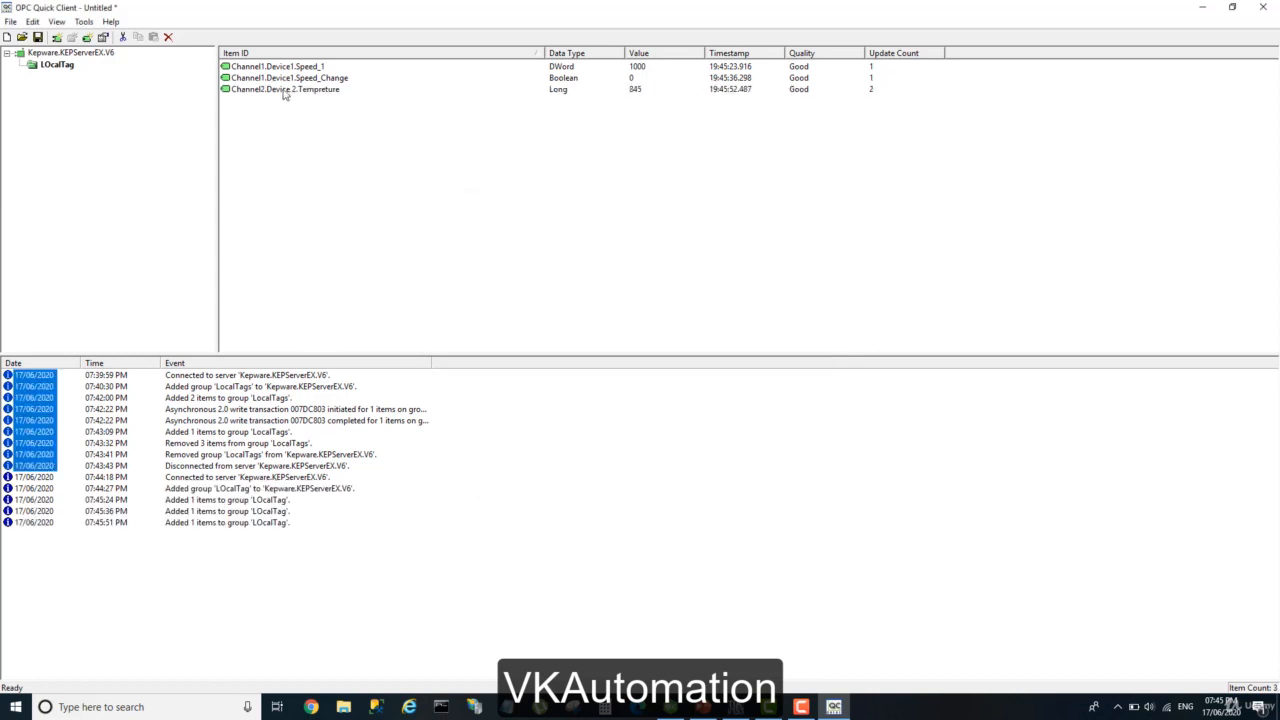
Select all items in the LOcalTag group and save the project as localtags in the V6 folder.
drag(1078, 122, 220, 43)
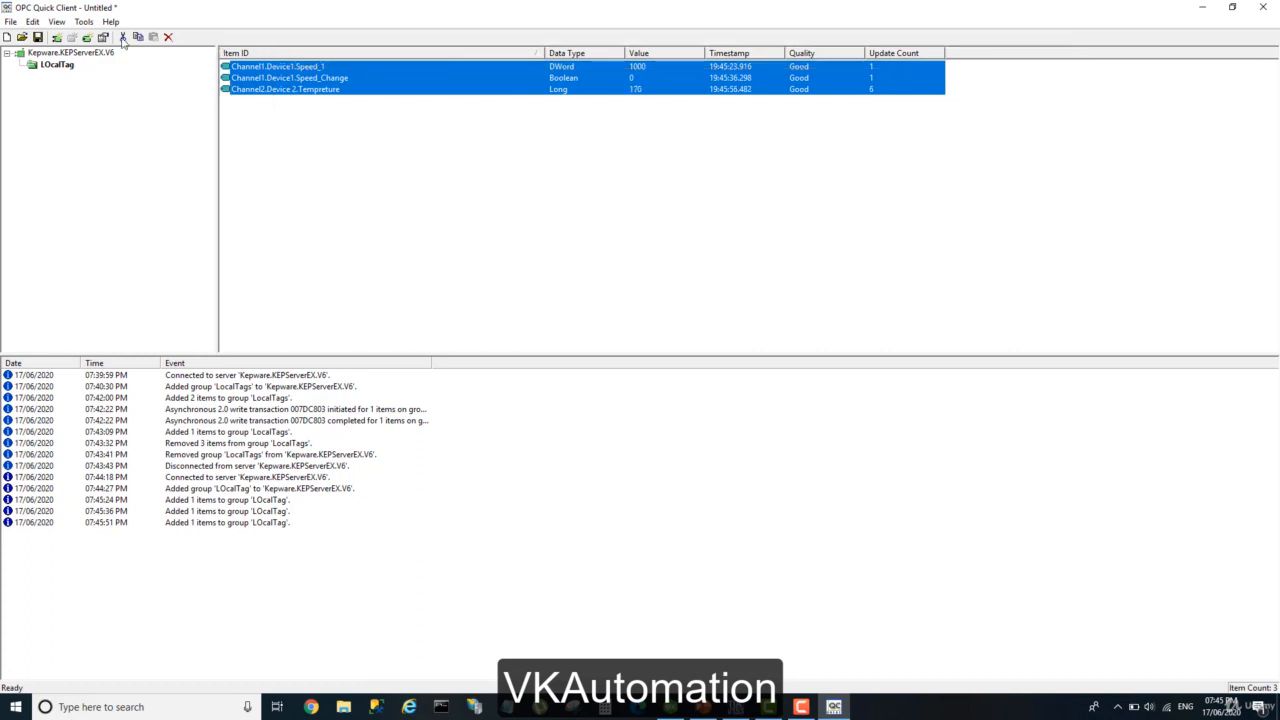
click(38, 37)
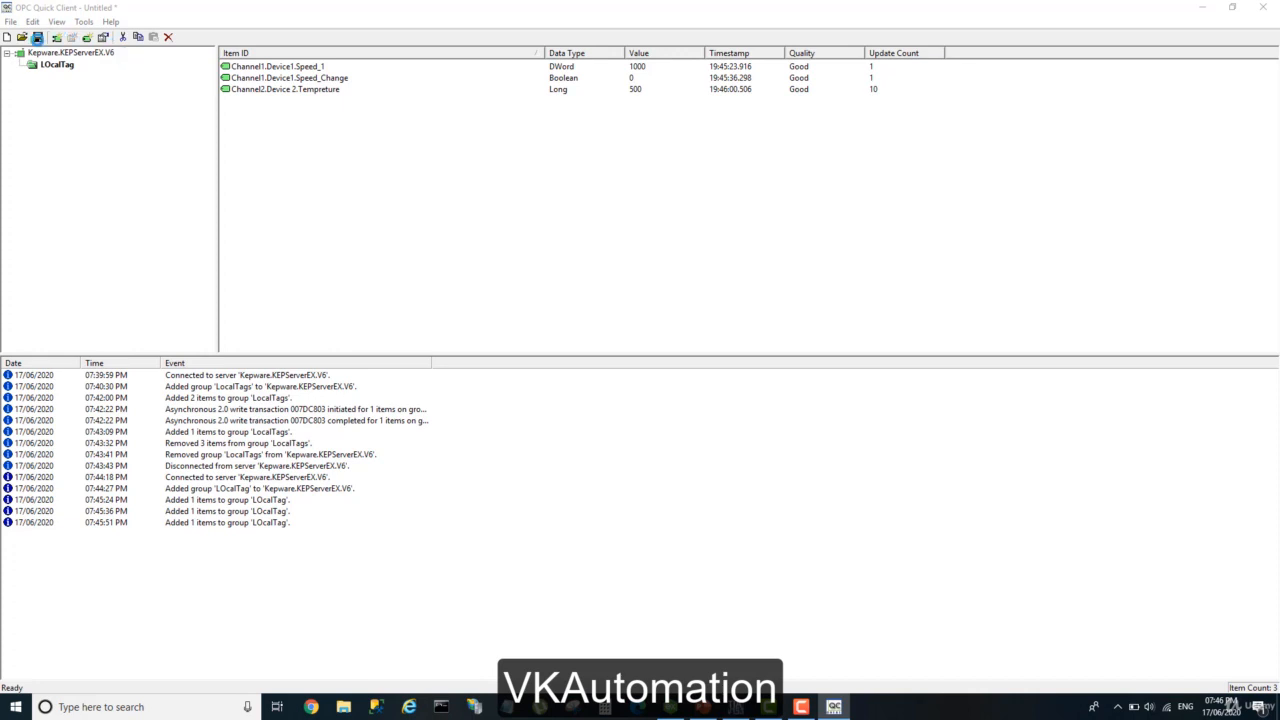
click(38, 37)
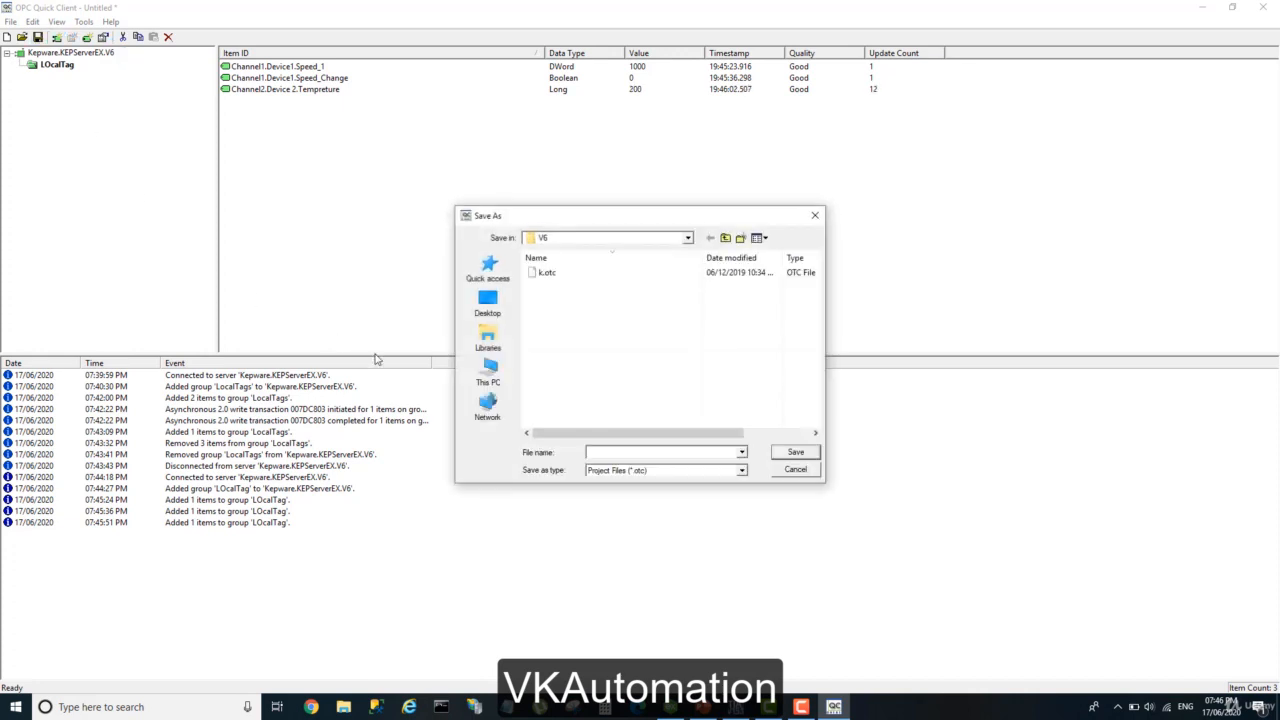
text(localtags)
click(776, 452)
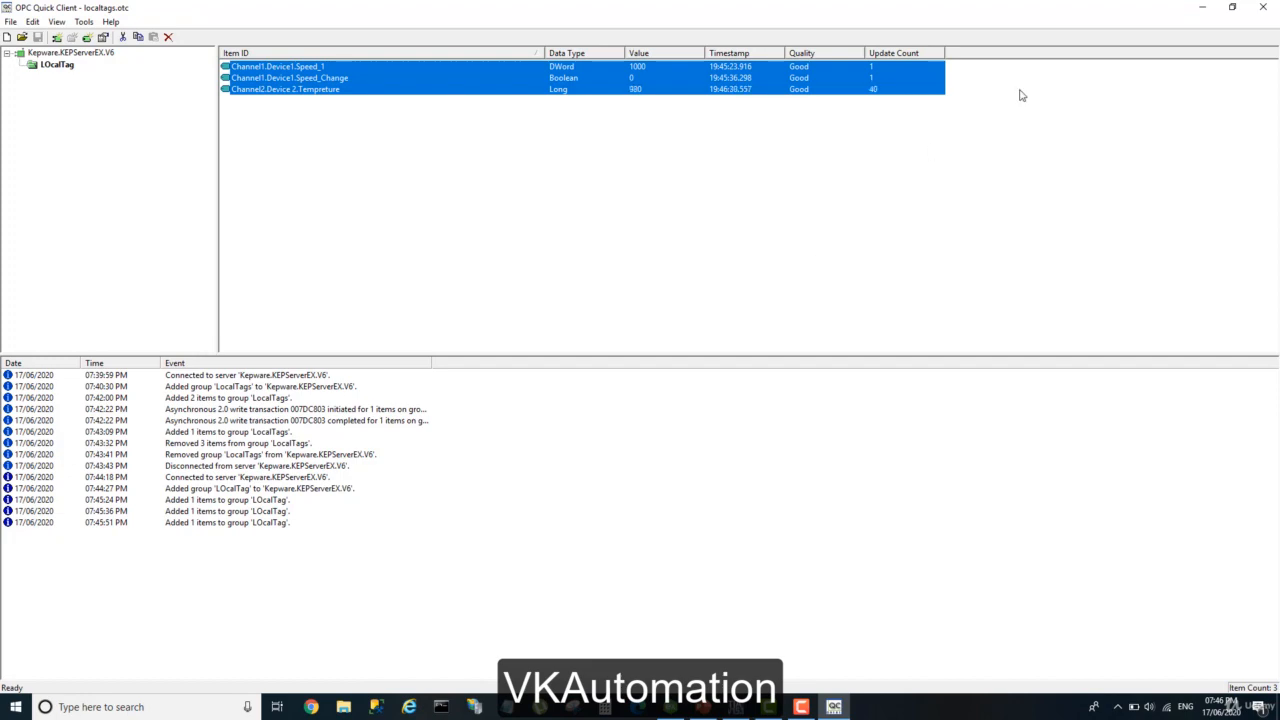
Close OPC Quick Client, relaunch it from the KEPServerEX system tray icon and maximize its window.
click(1263, 7)
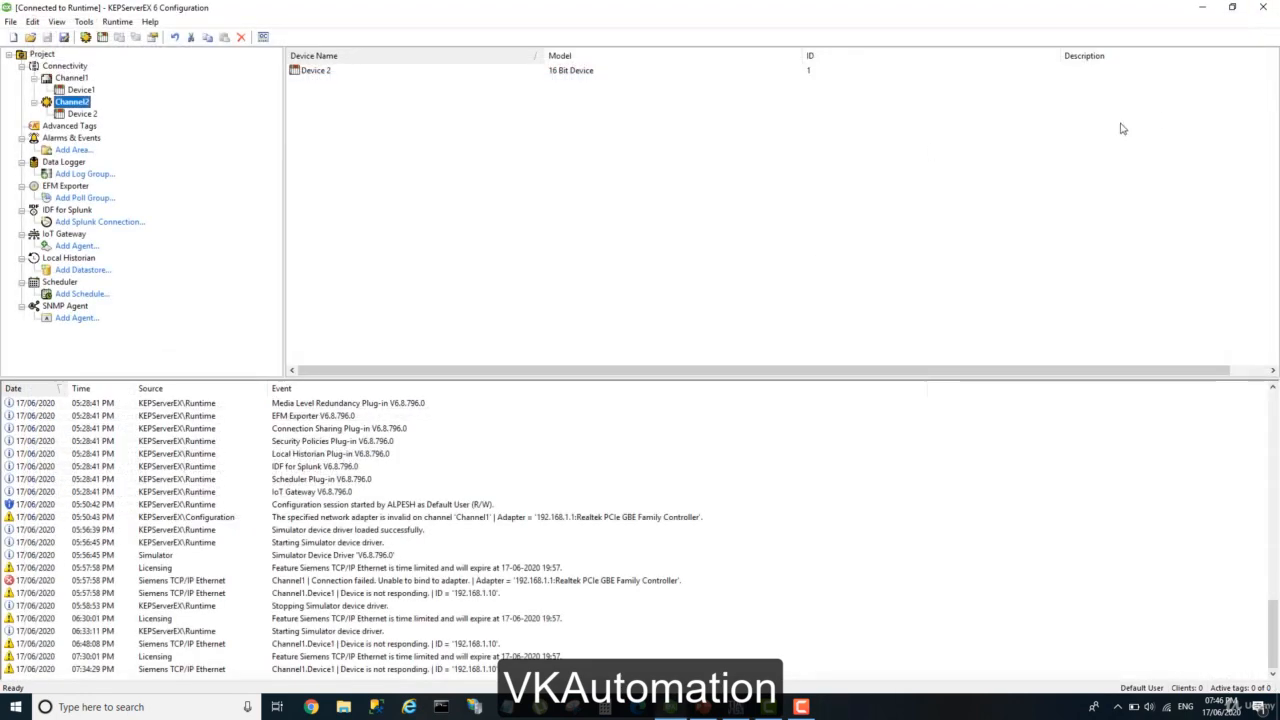
click(1118, 707)
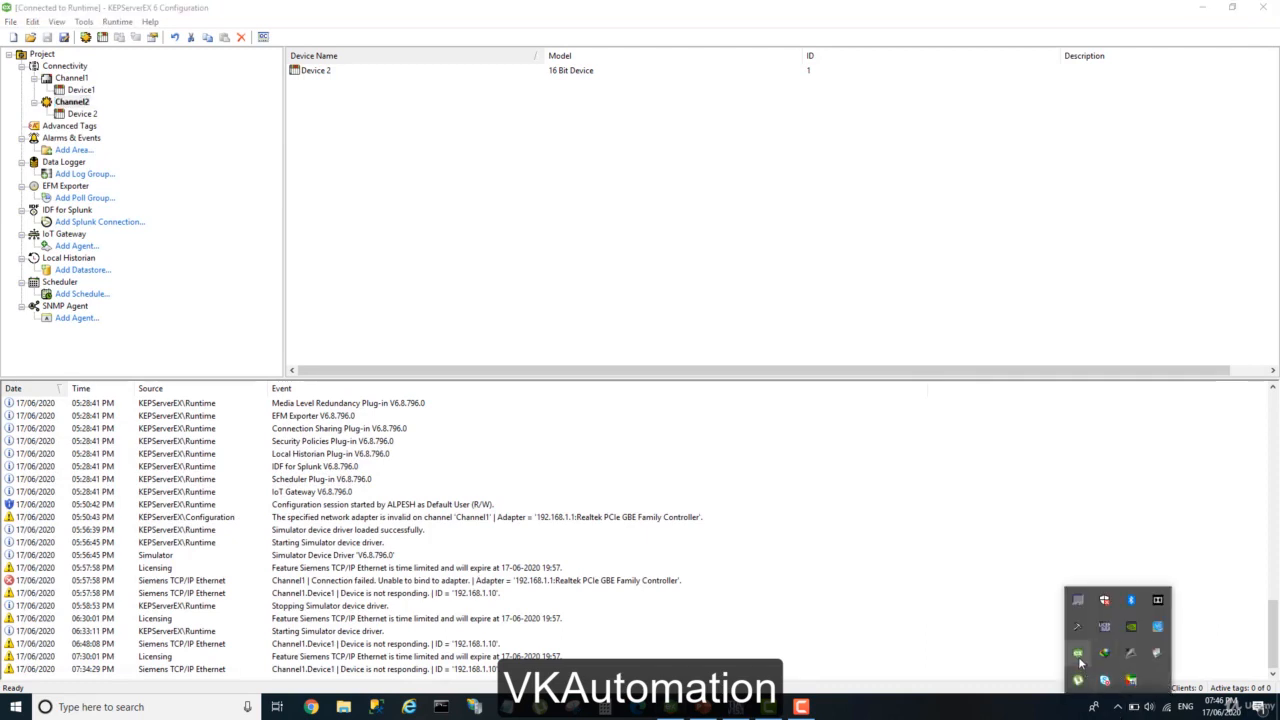
right_click(1105, 678)
click(1108, 580)
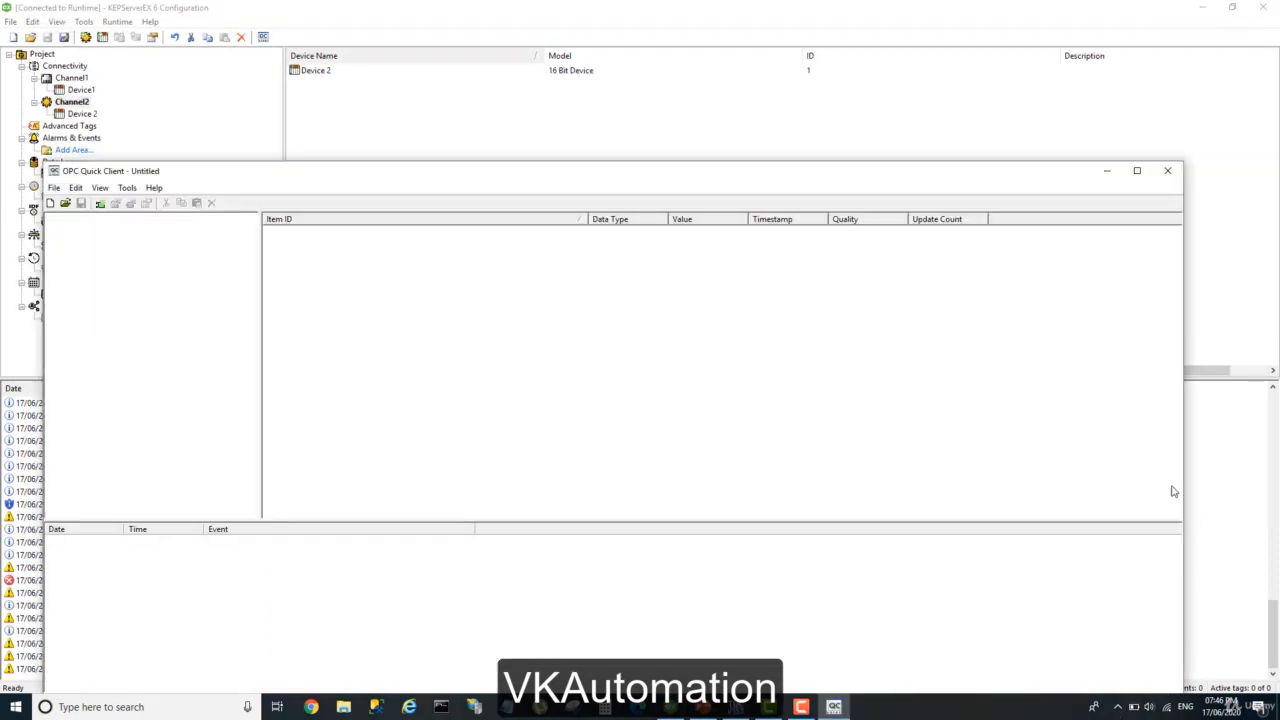
click(1137, 169)
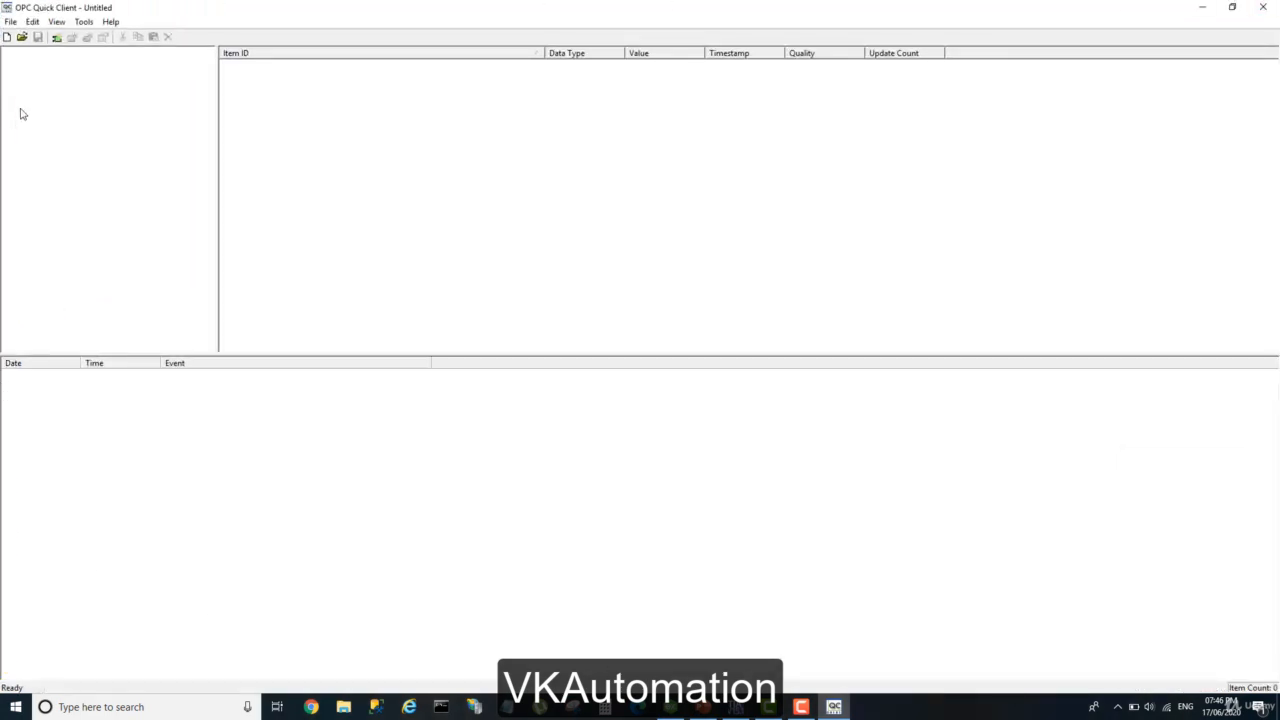
Open the saved project localtags.otc from the V6 folder and display the items of its LOcalTag group.
click(22, 37)
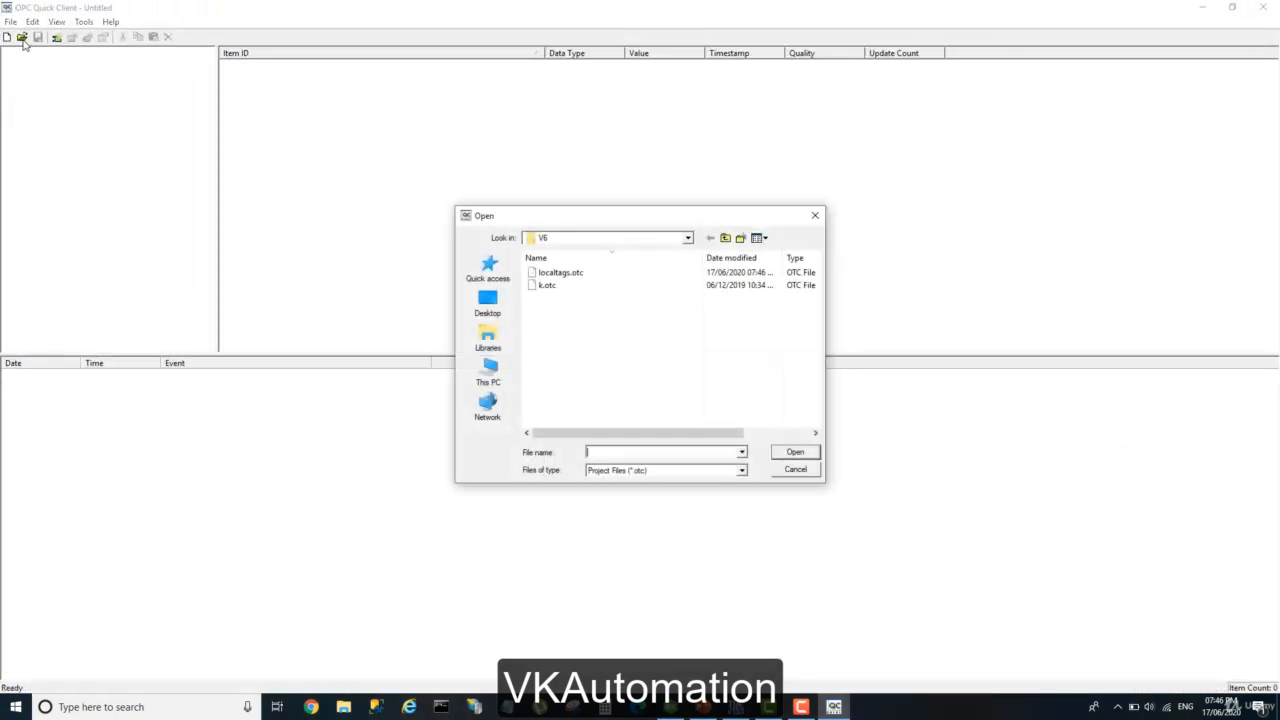
click(564, 279)
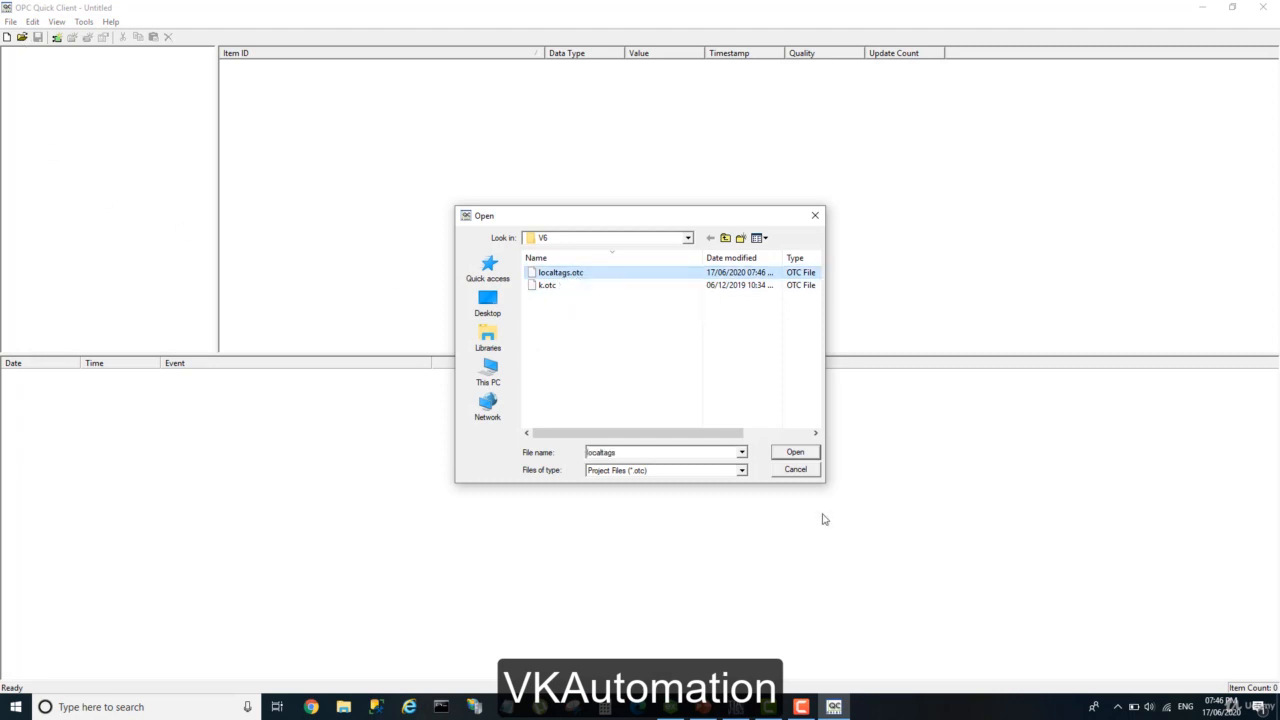
click(789, 453)
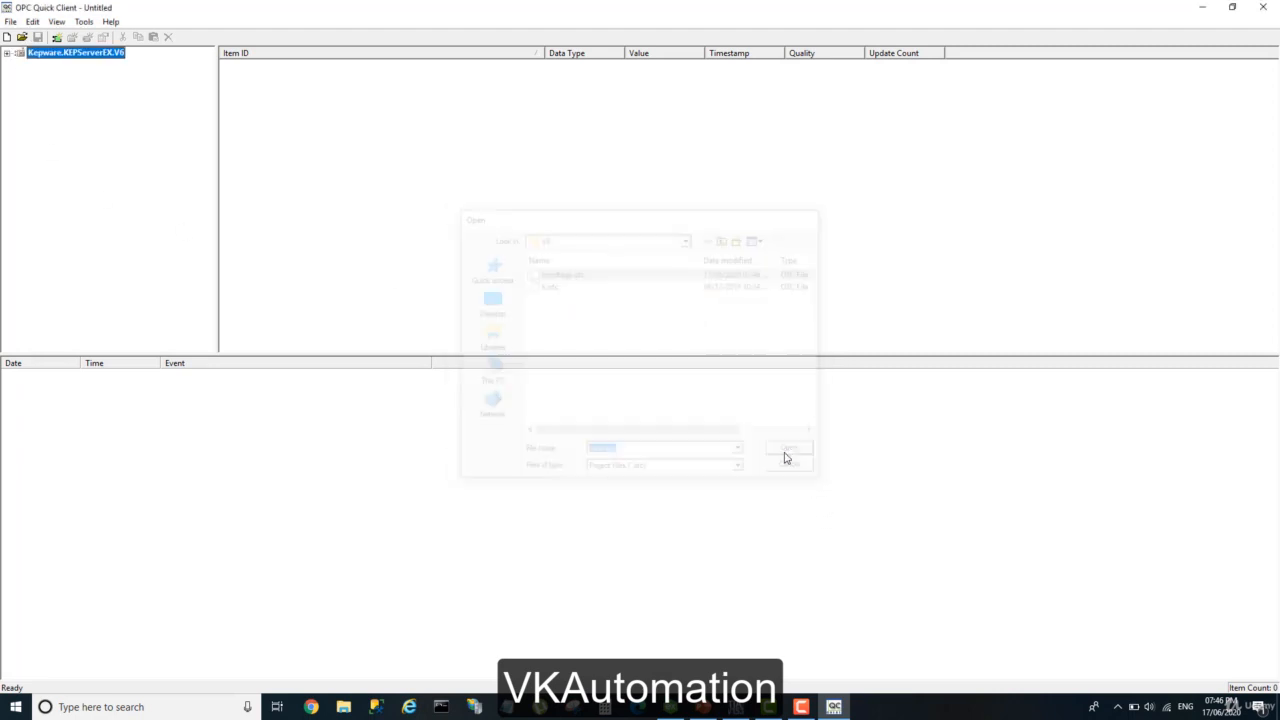
click(7, 54)
click(34, 64)
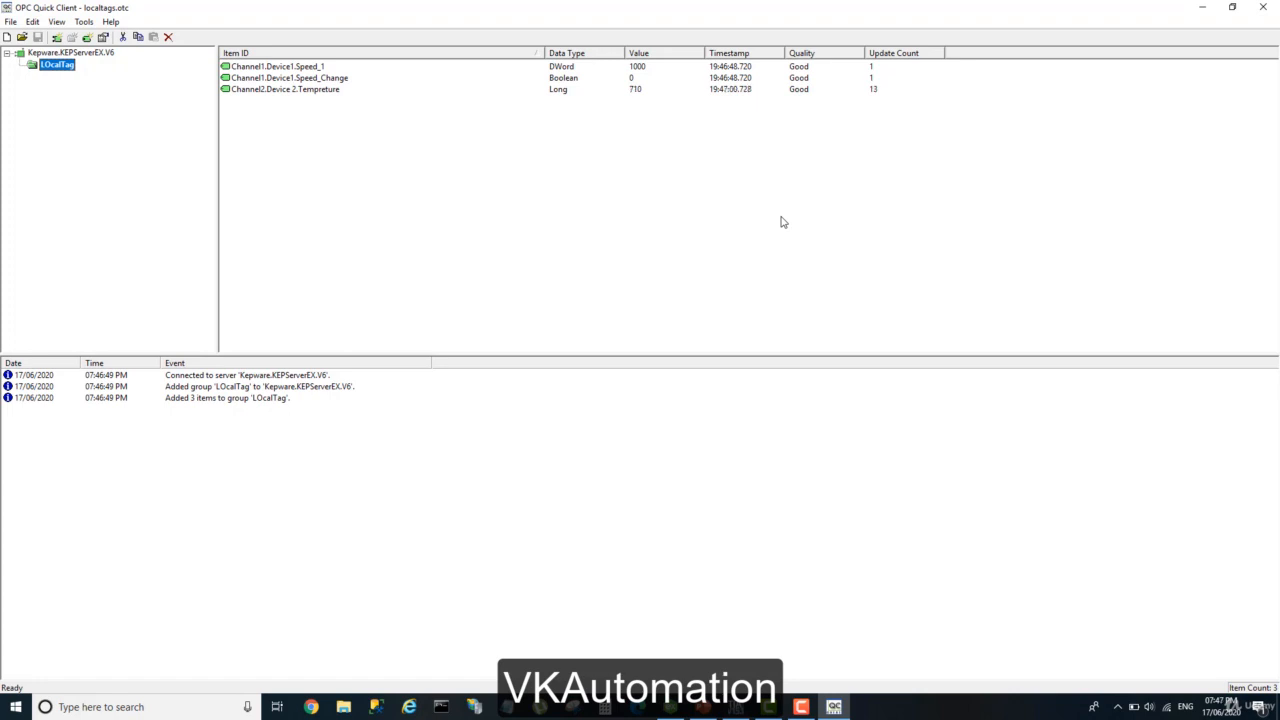
Examine the local and remote machine entries offered for a new server connection, and cancel without adding a server.
click(57, 38)
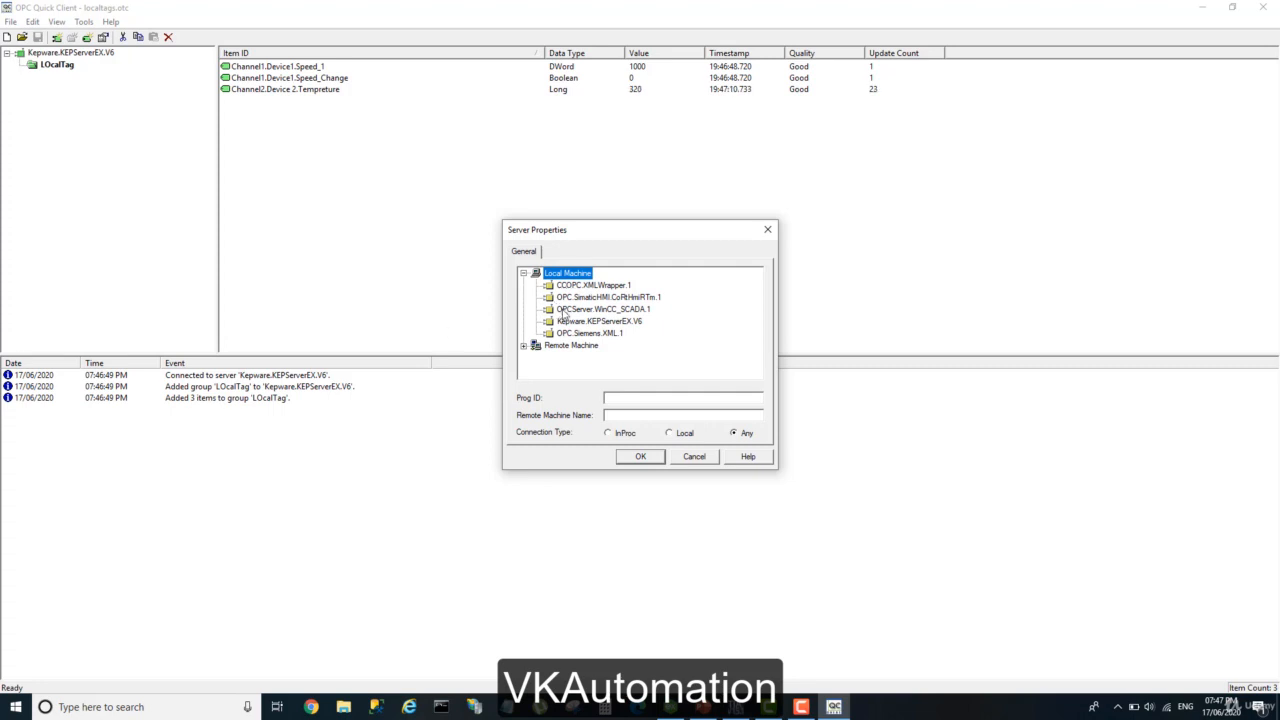
click(523, 346)
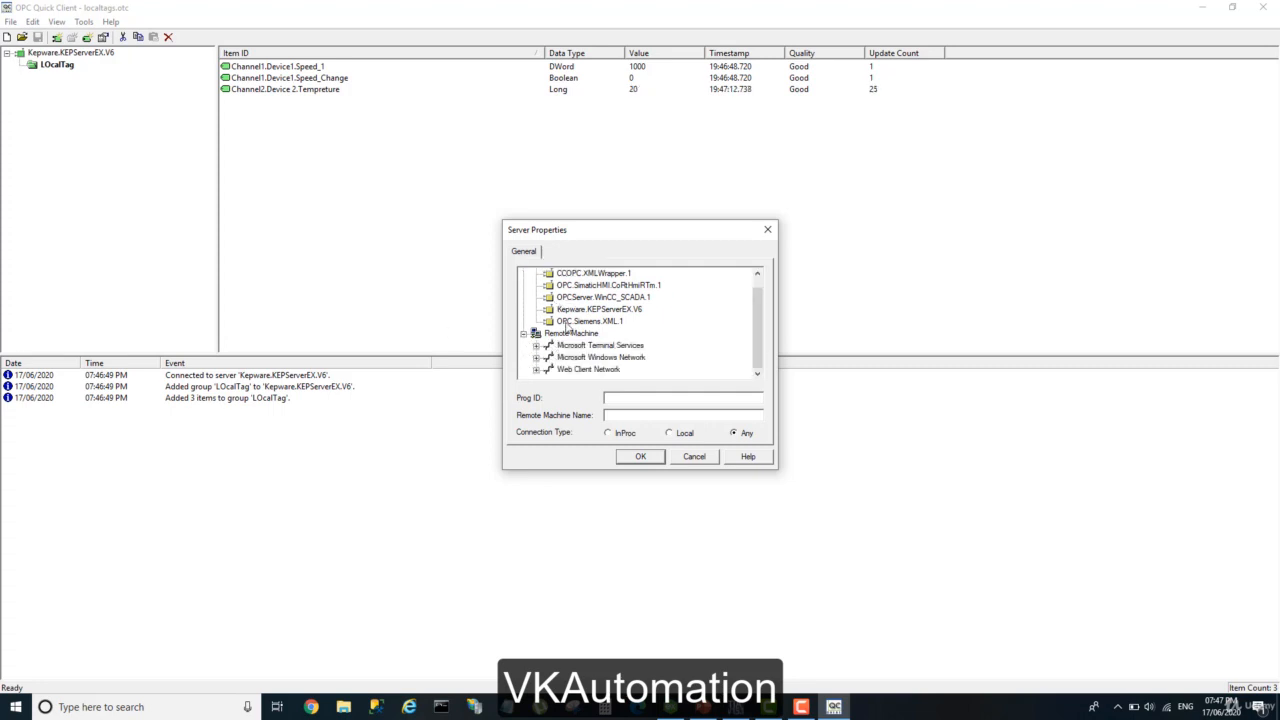
scroll(547, 343, up, 1)
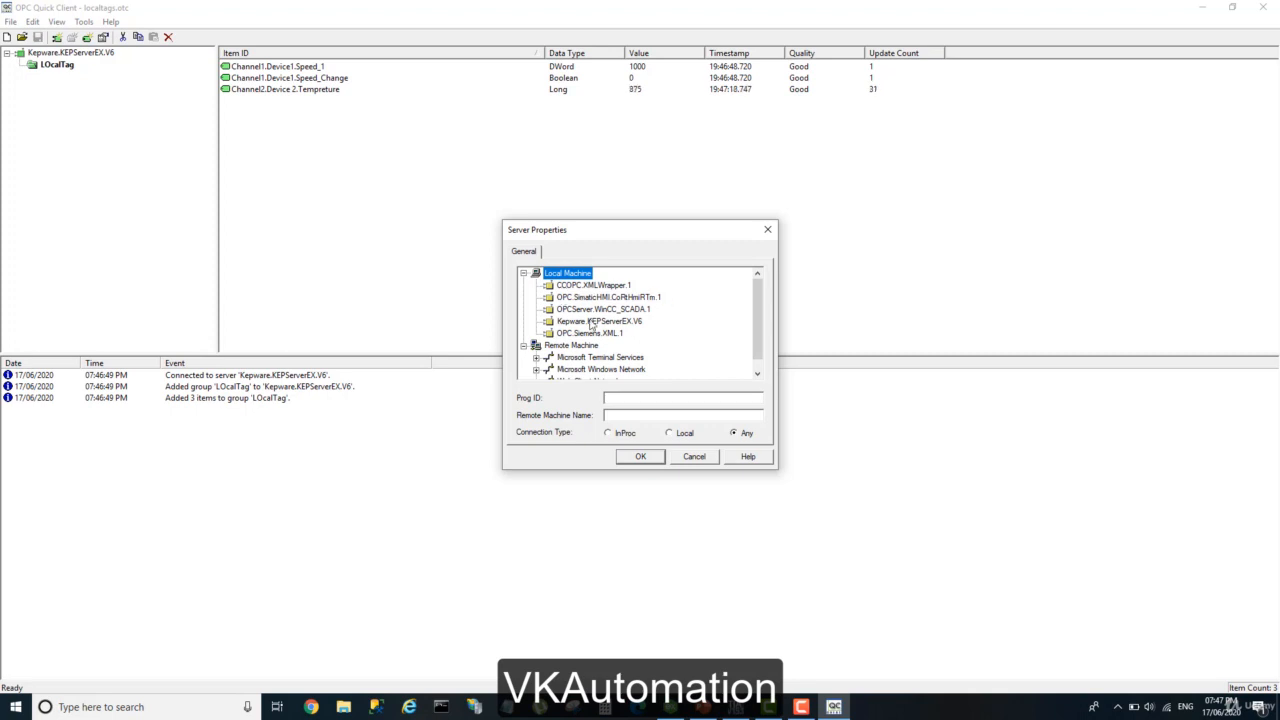
click(693, 457)
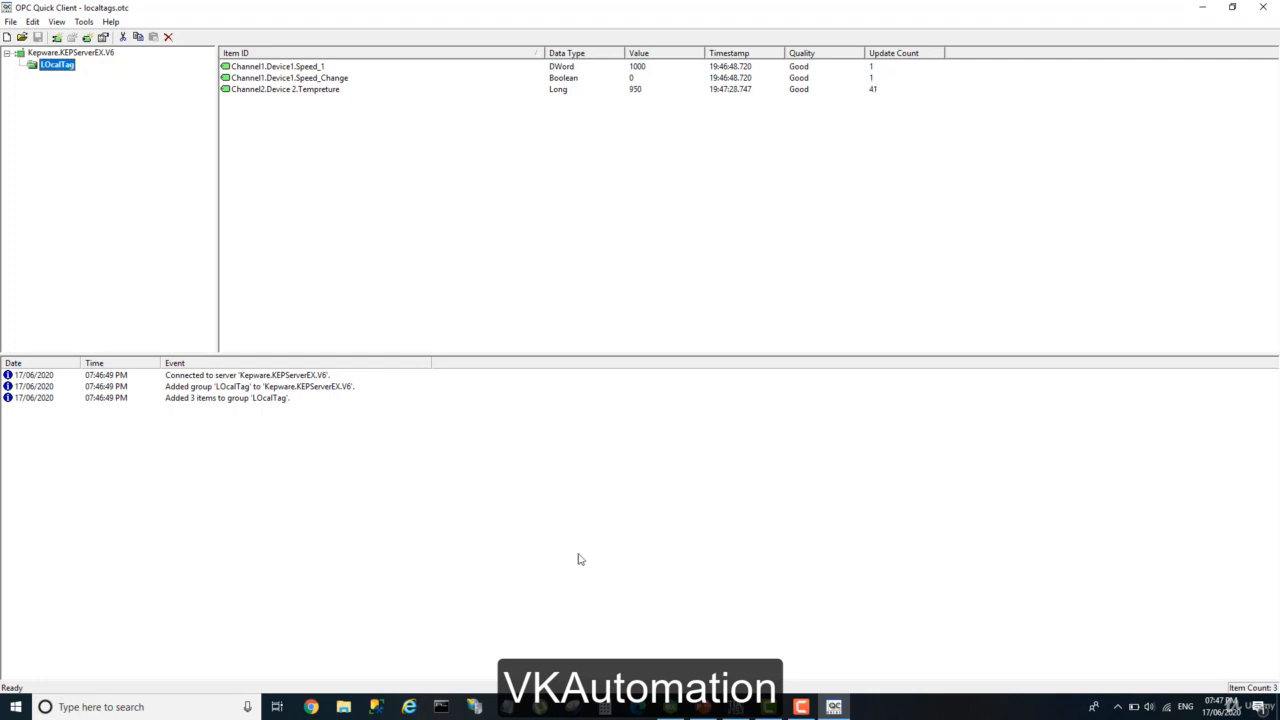
Switch to the Kepserver EX presentation in PowerPoint and review the group creation and Add Data Points slides, returning to the Quick Client title slide.
mouse_move(703, 707)
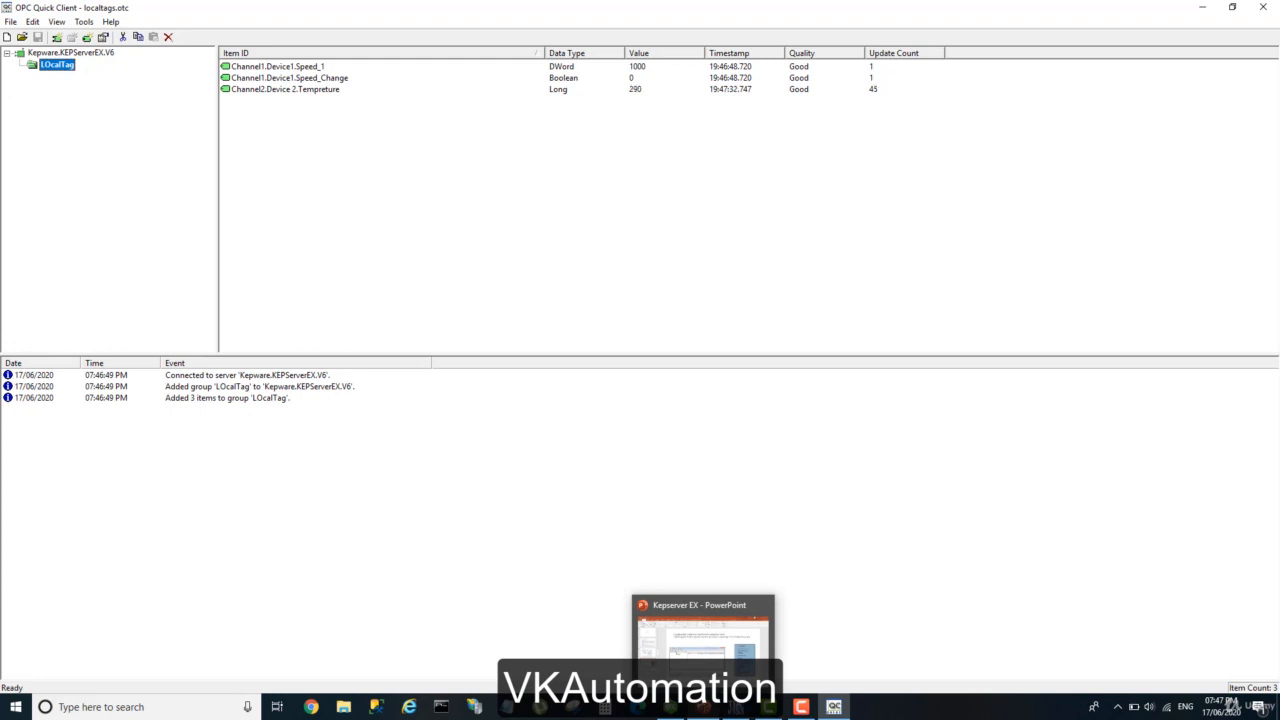
click(703, 707)
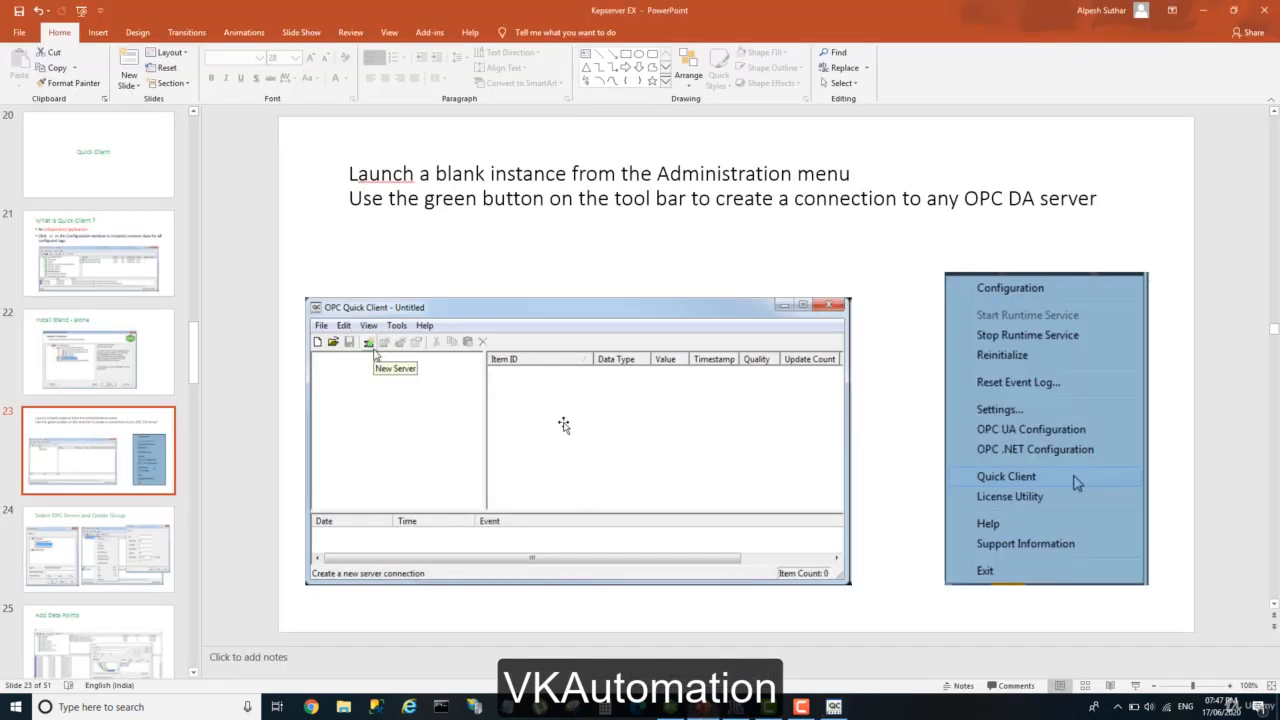
click(143, 550)
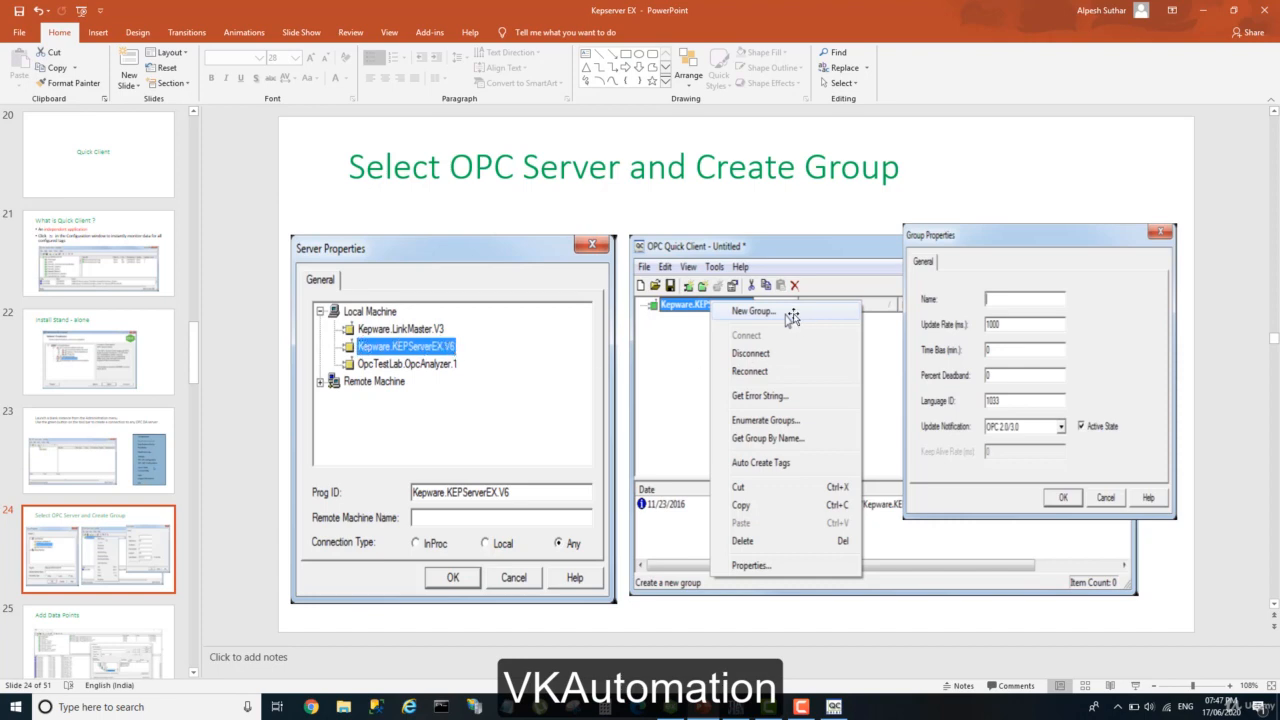
key(Page_Down)
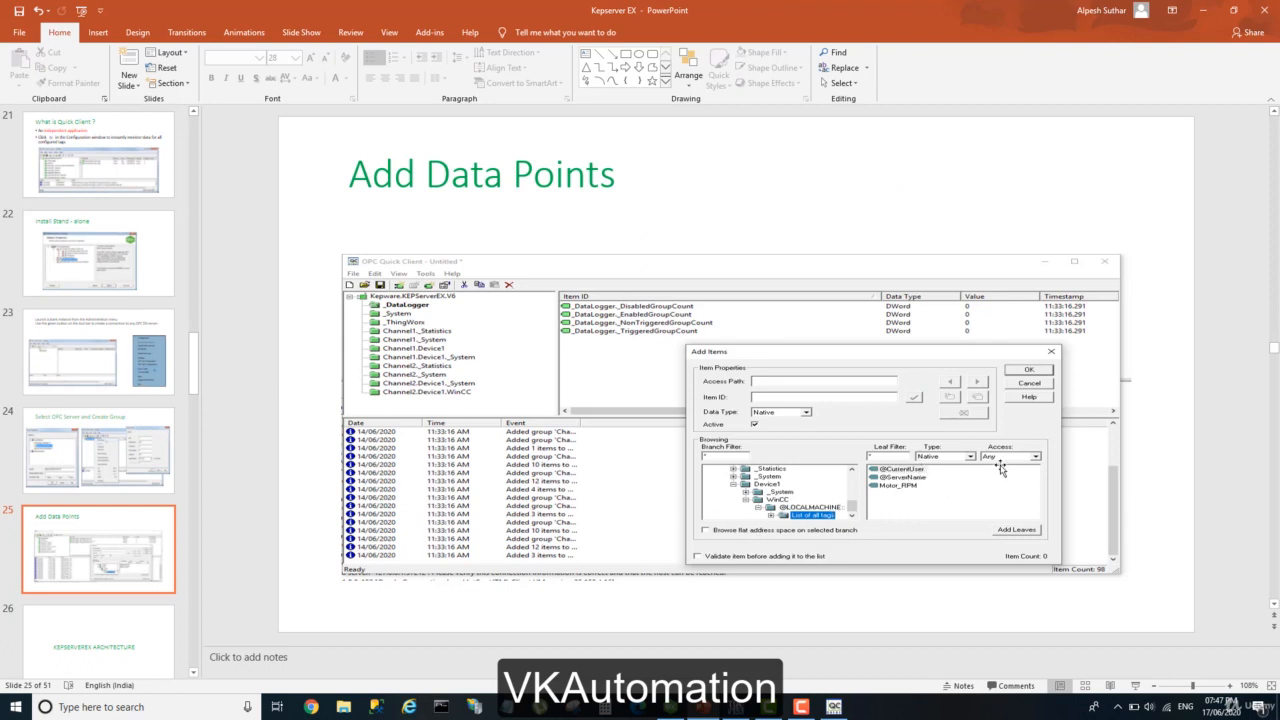
scroll(957, 430, down, 1)
scroll(957, 430, up, 1)
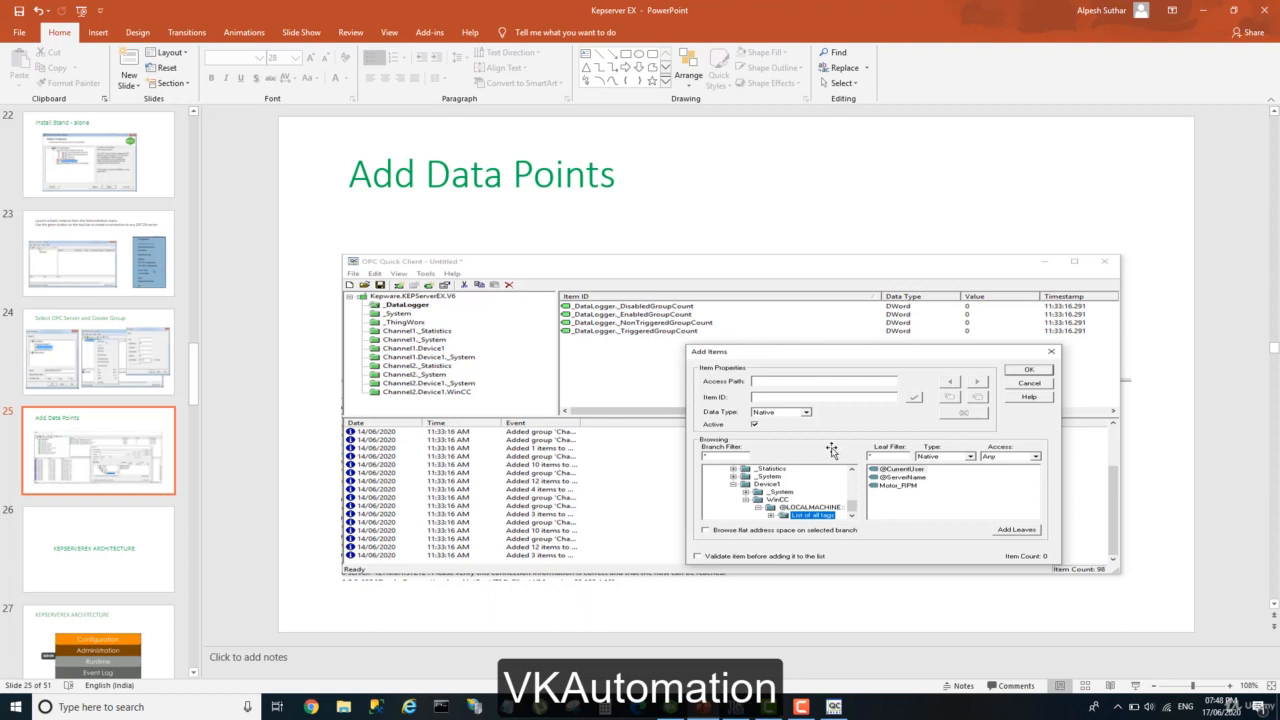
scroll(79, 298, up, 1)
scroll(79, 298, up, 4)
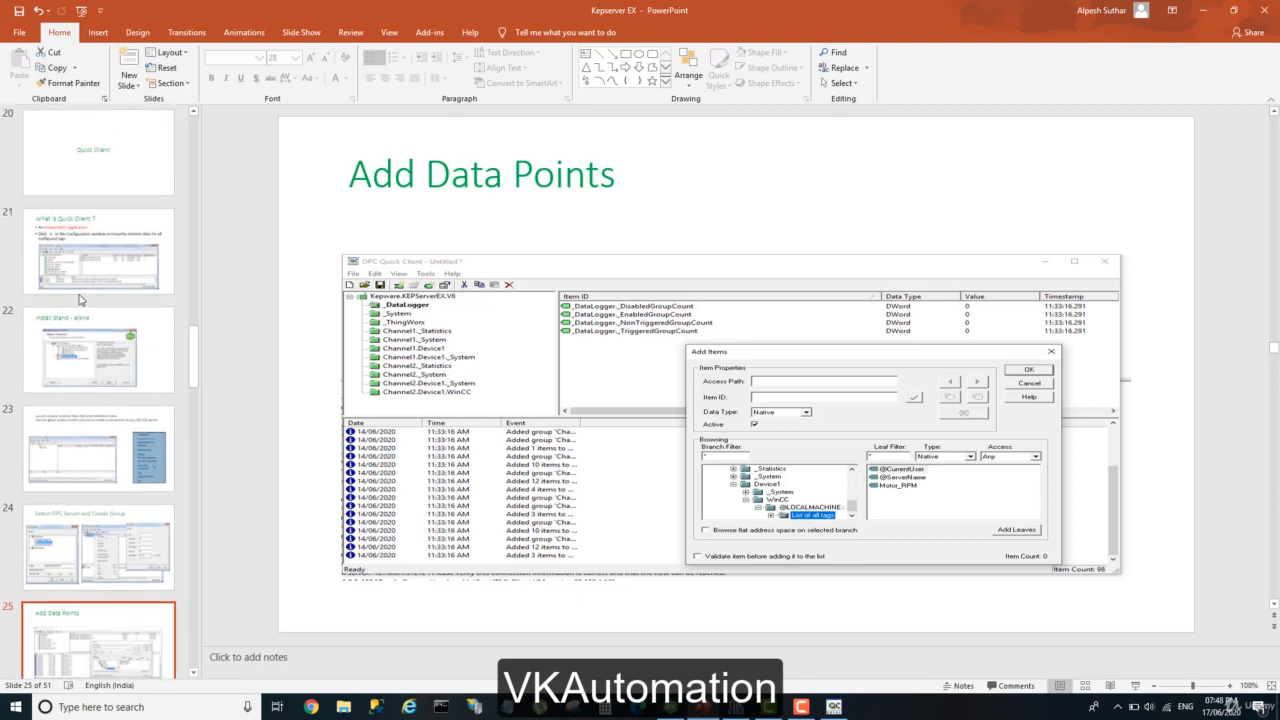
click(103, 222)
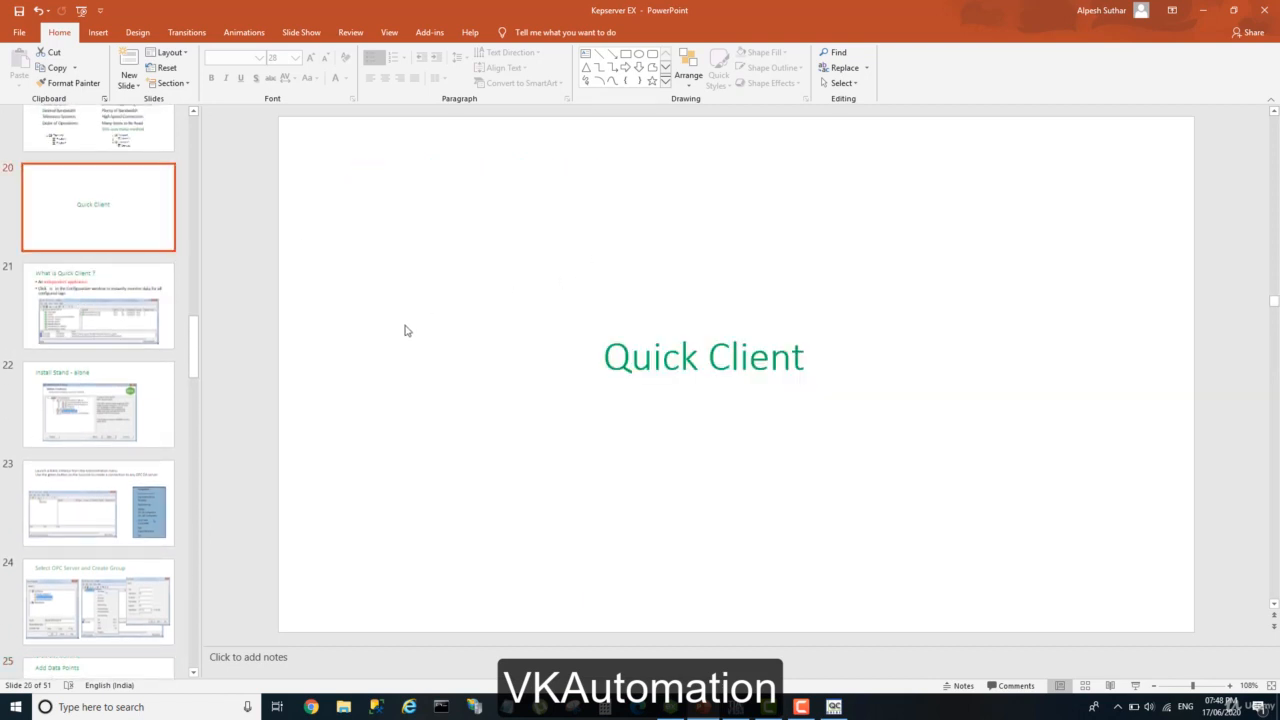
Switch to KEPServerEX Configuration, return to OPC Quick Client and close the localtags project window.
click(670, 714)
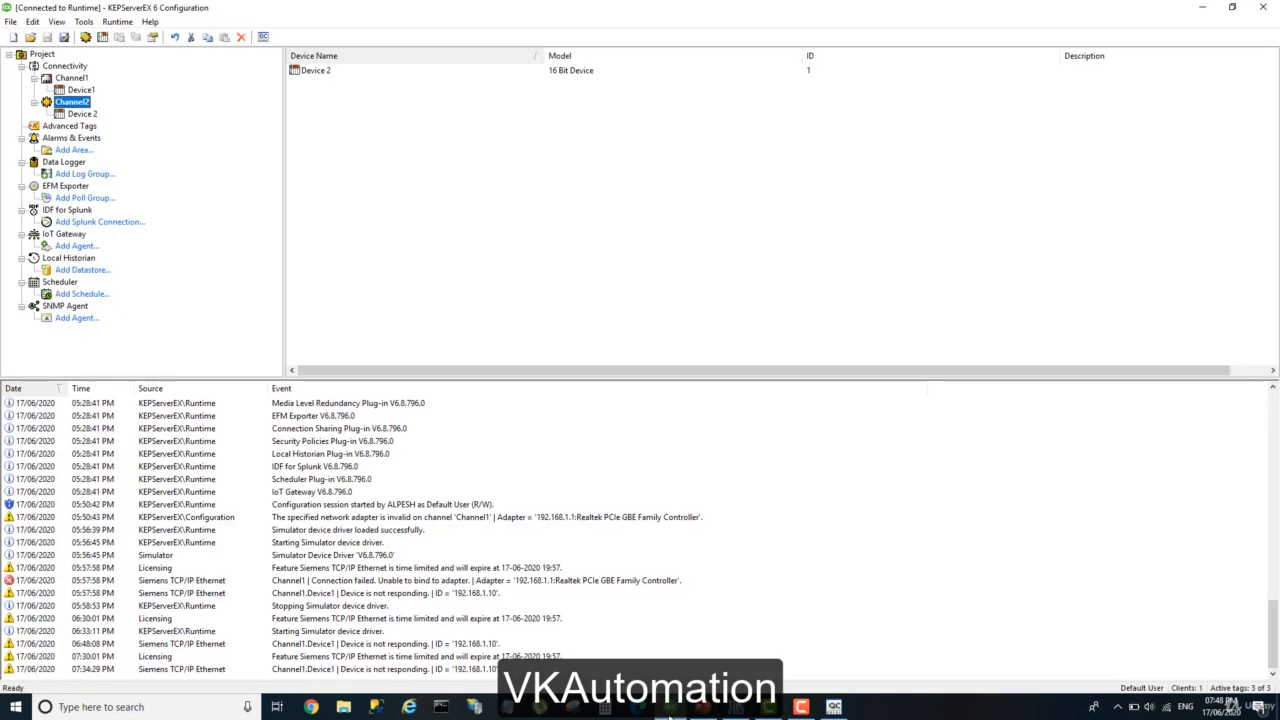
click(834, 707)
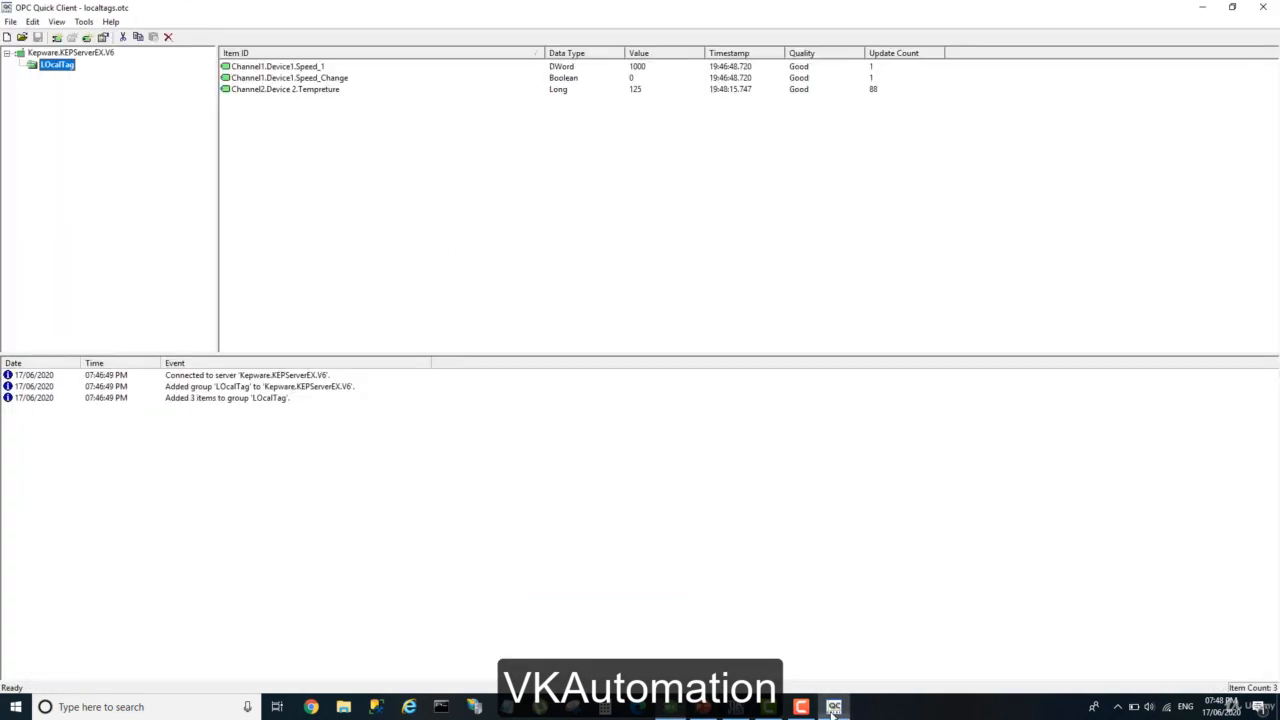
click(1267, 7)
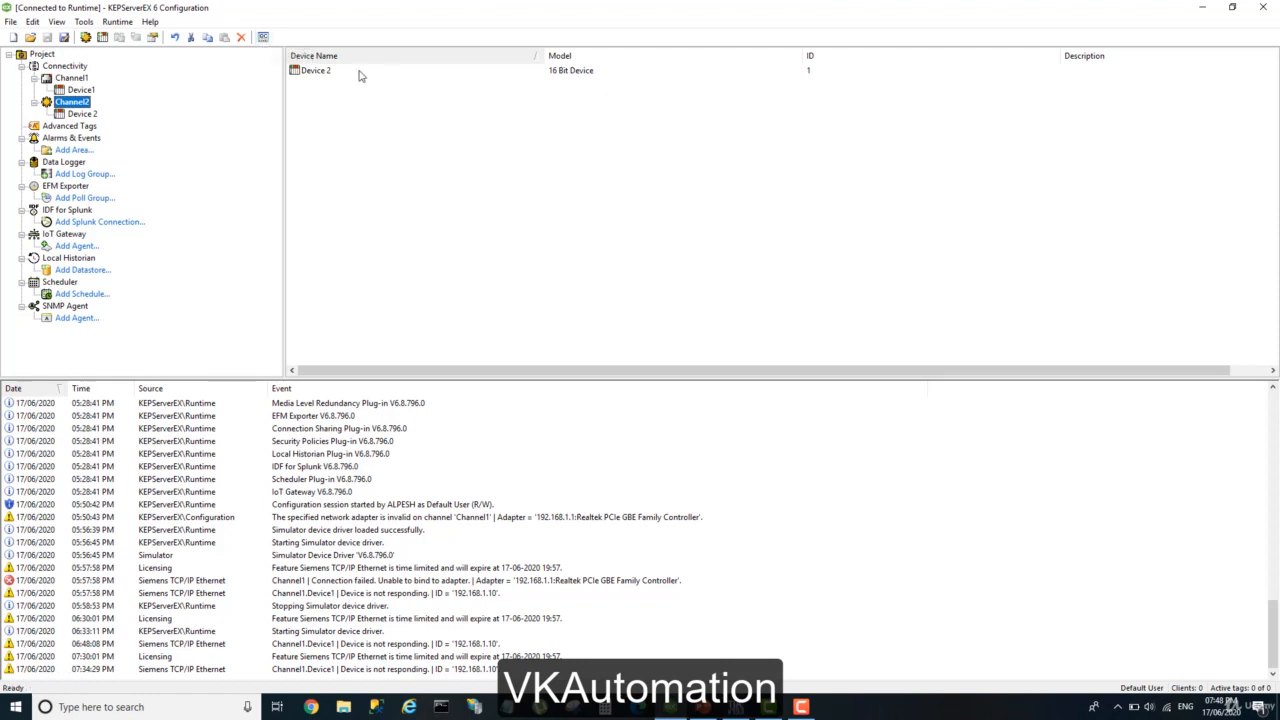
Launch OPC Quick Client from the KEPServerEX Configuration window to view its automatically created groups, and close it without saving.
click(264, 42)
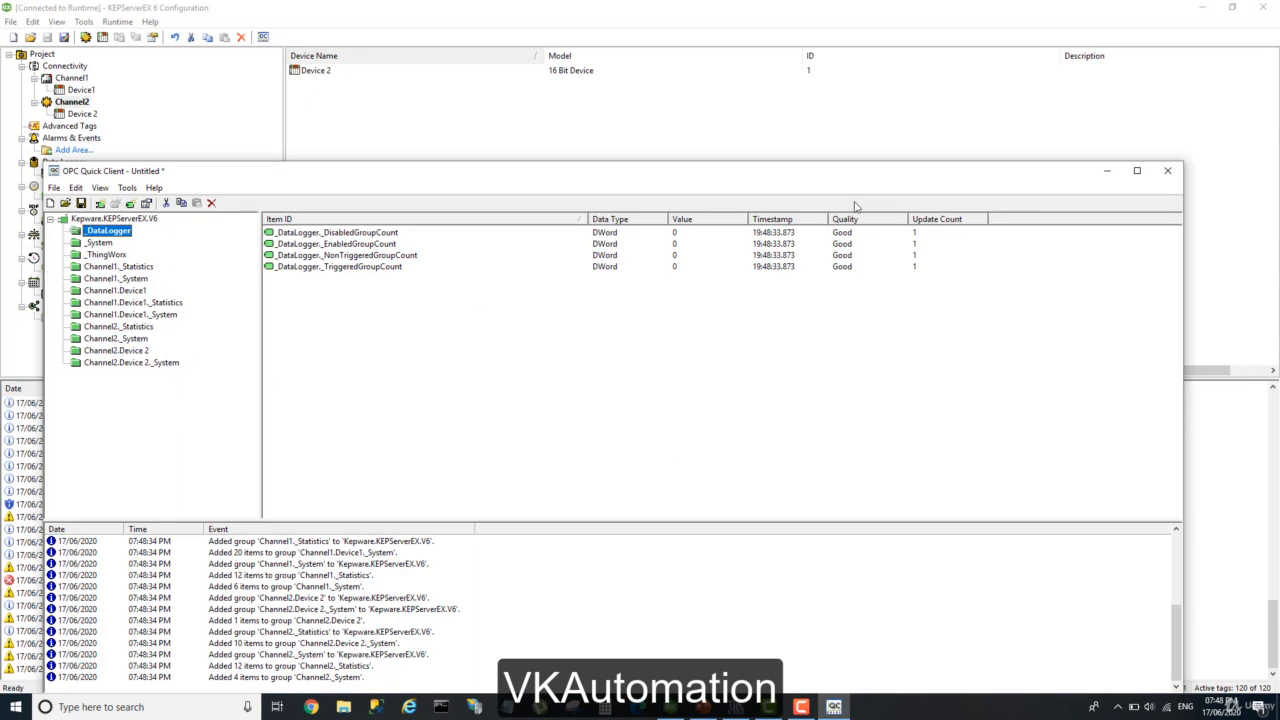
click(1167, 171)
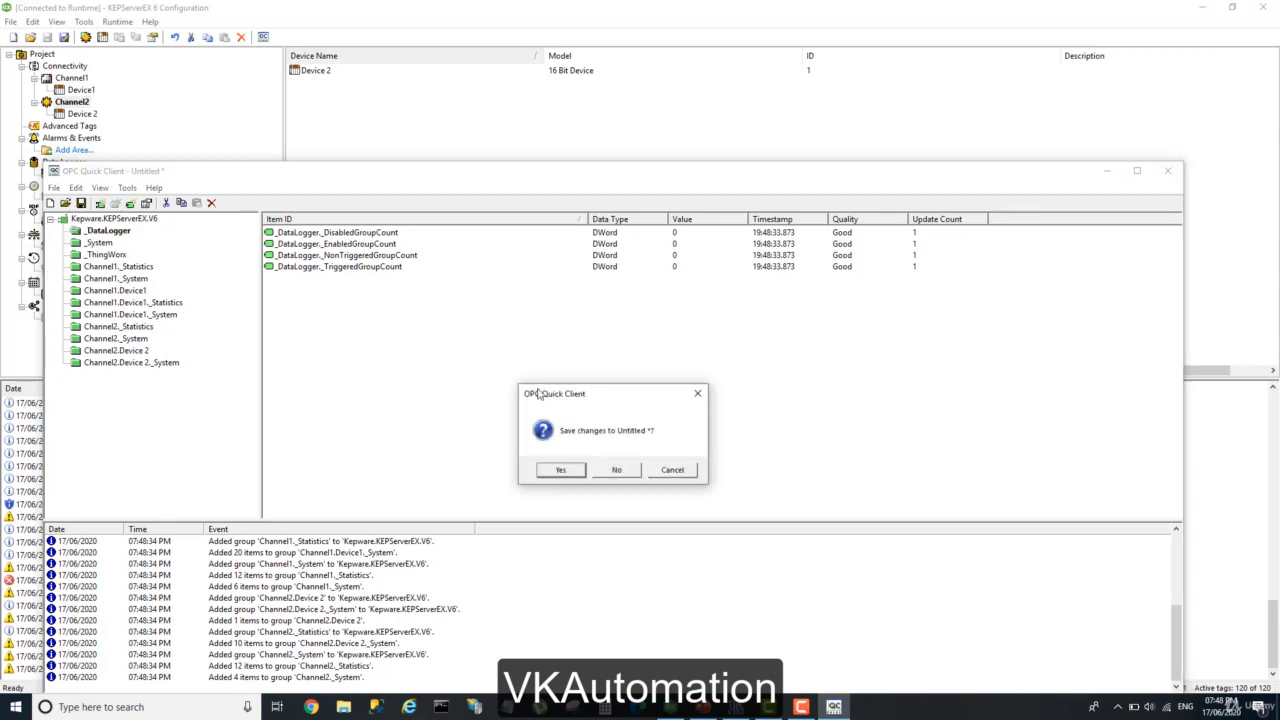
click(617, 470)
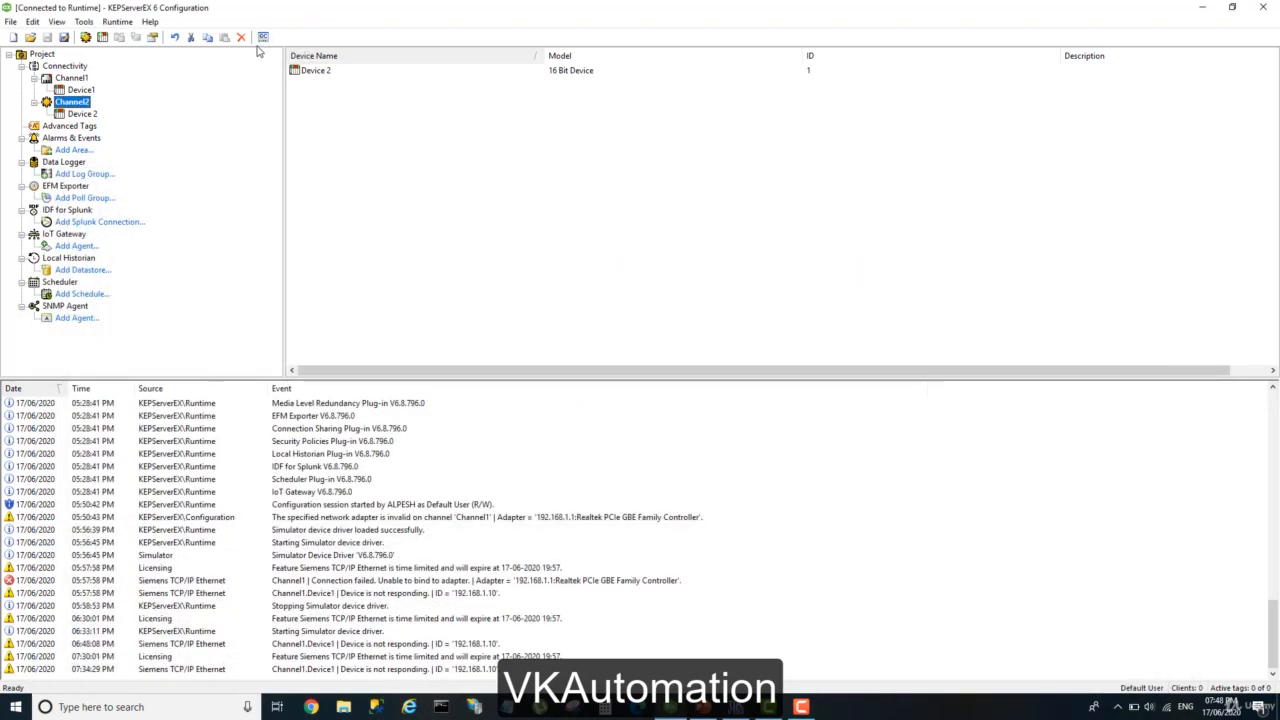
Switch to PowerPoint, show the Install Stand - alone slide and highlight its title text.
click(704, 707)
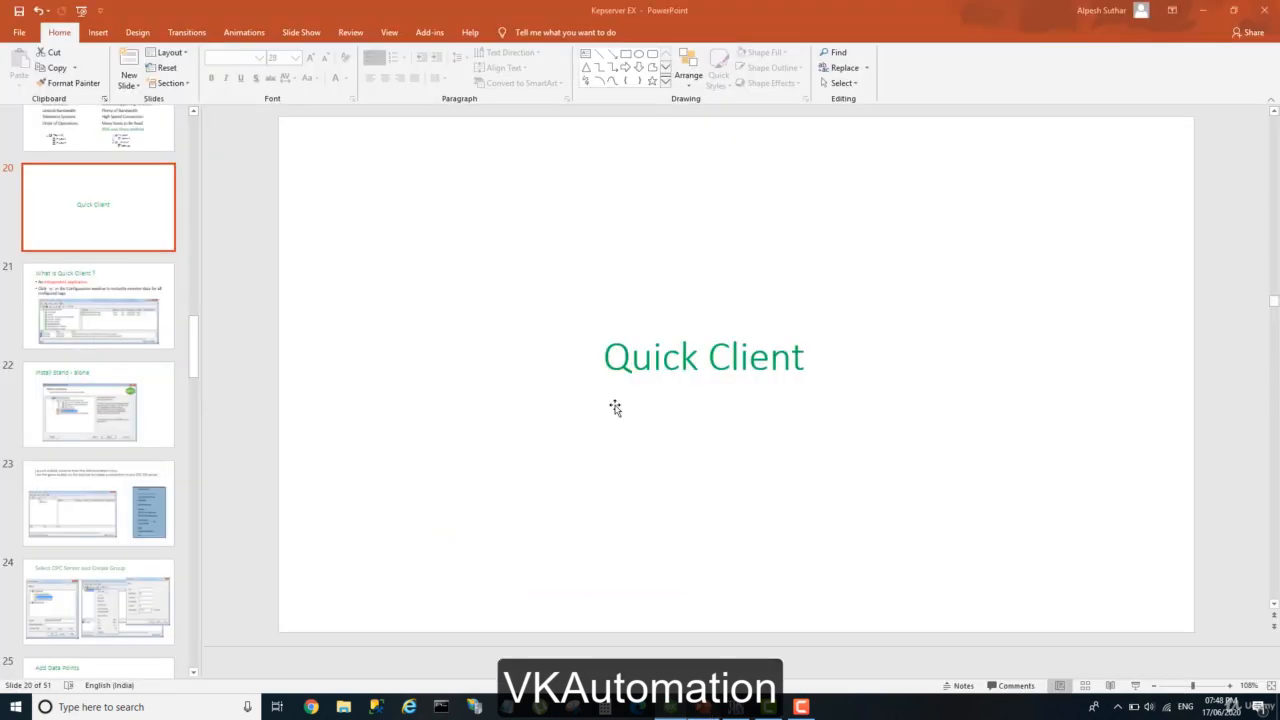
key(Page_Down)
key(Page_Down)
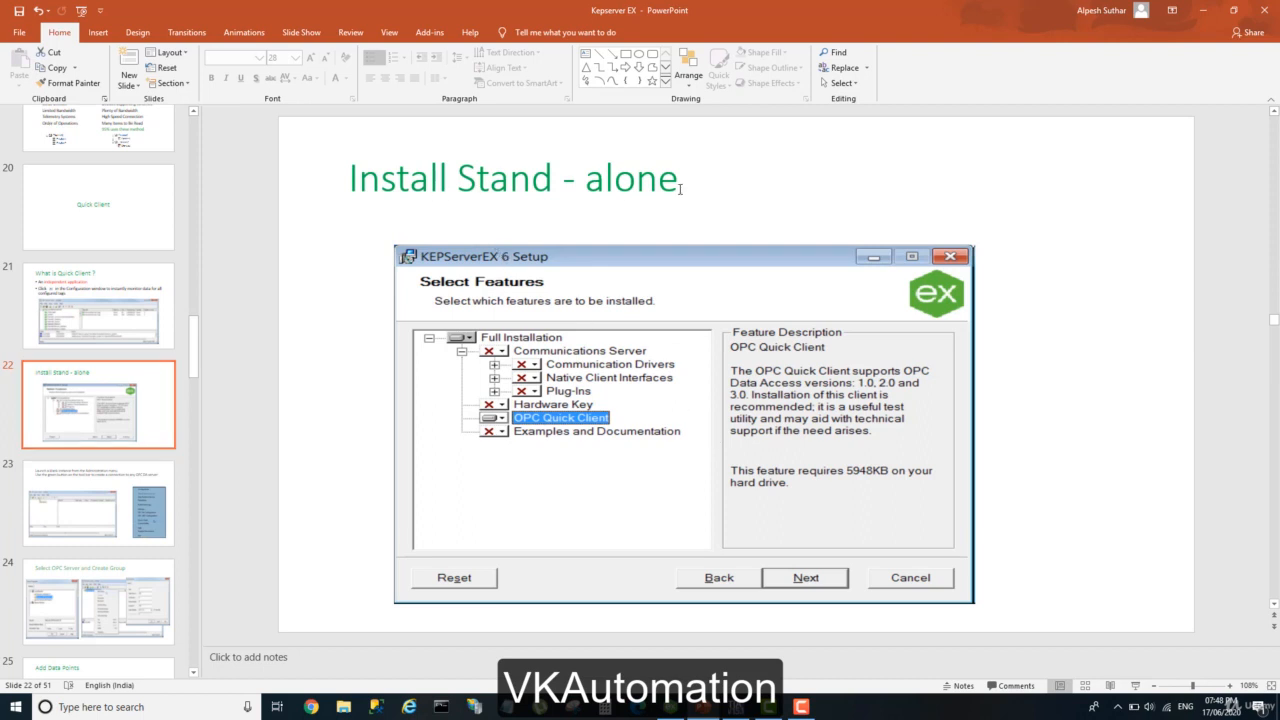
drag(686, 190, 383, 183)
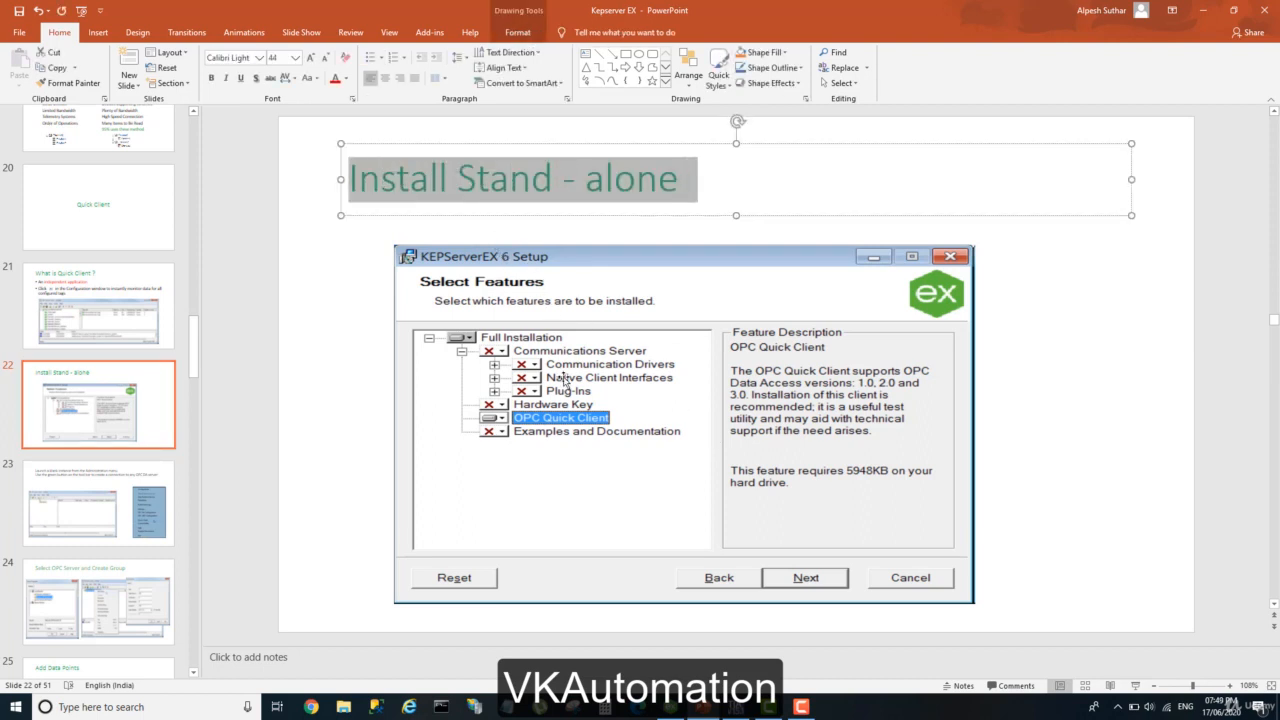
Launch a blank OPC Quick Client from the KEPServerEX system tray icon, look at the new server connection choices, cancel and close the client.
click(1118, 706)
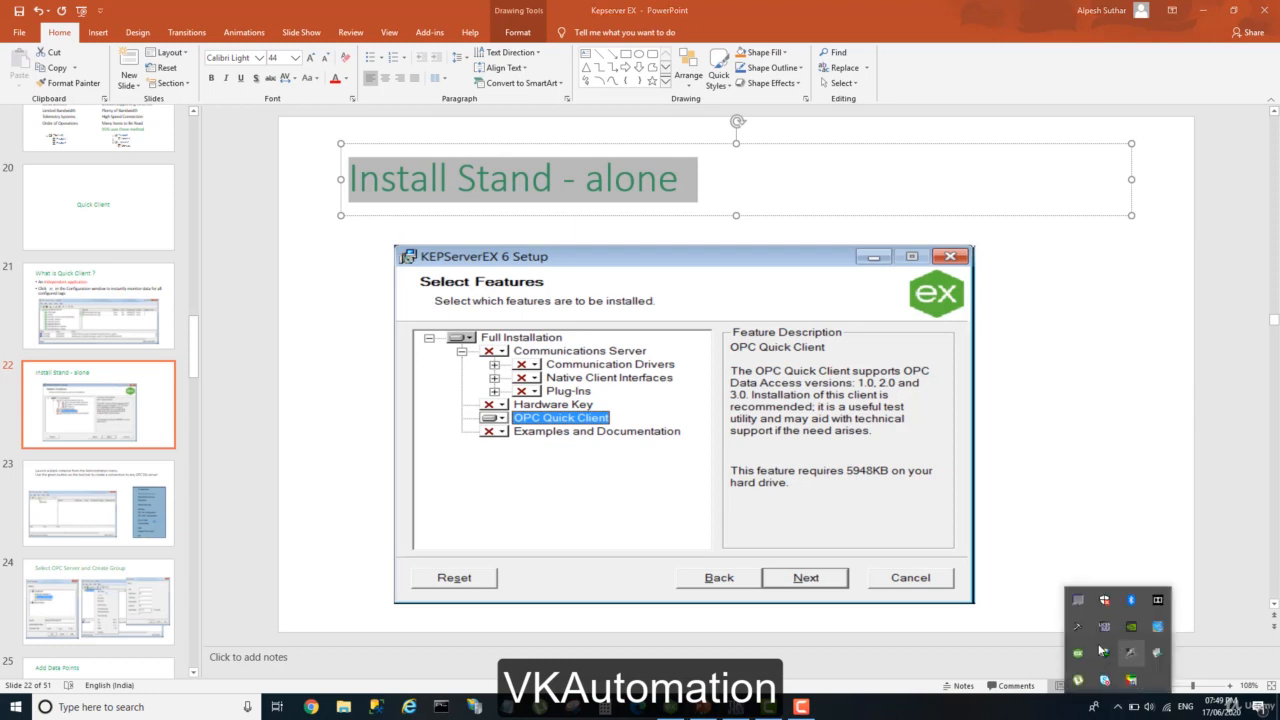
right_click(1078, 653)
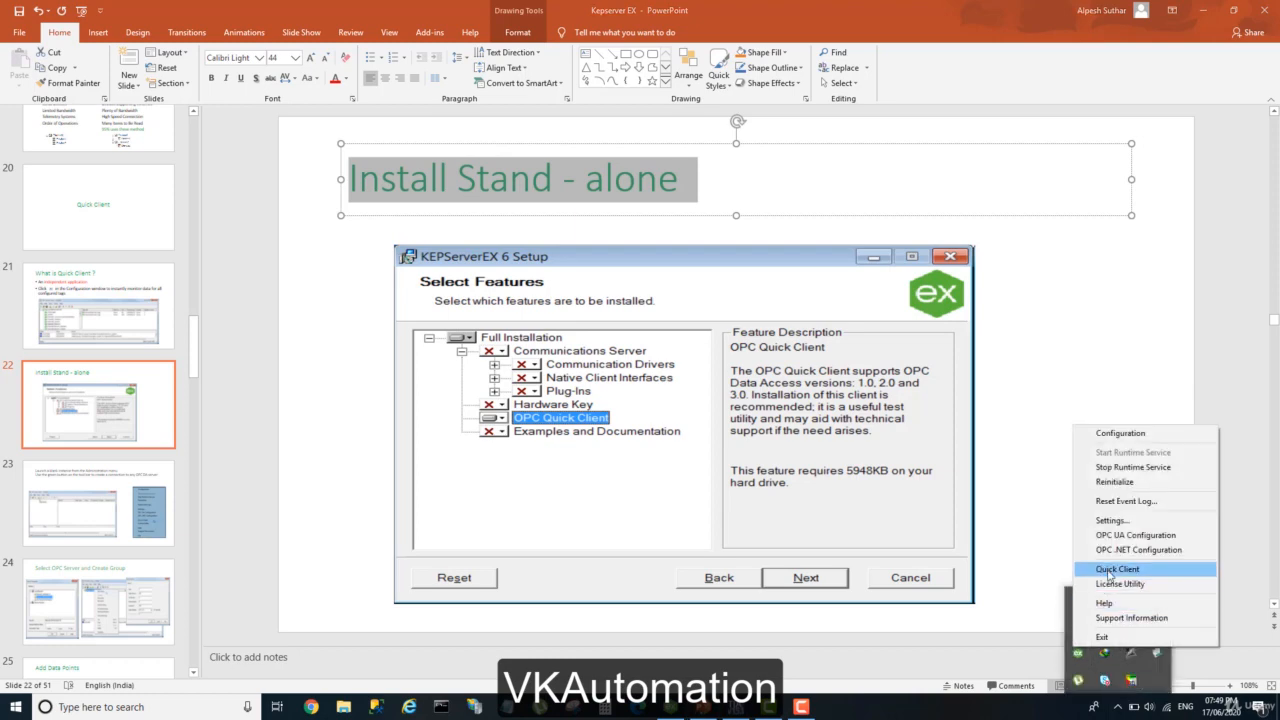
click(1110, 572)
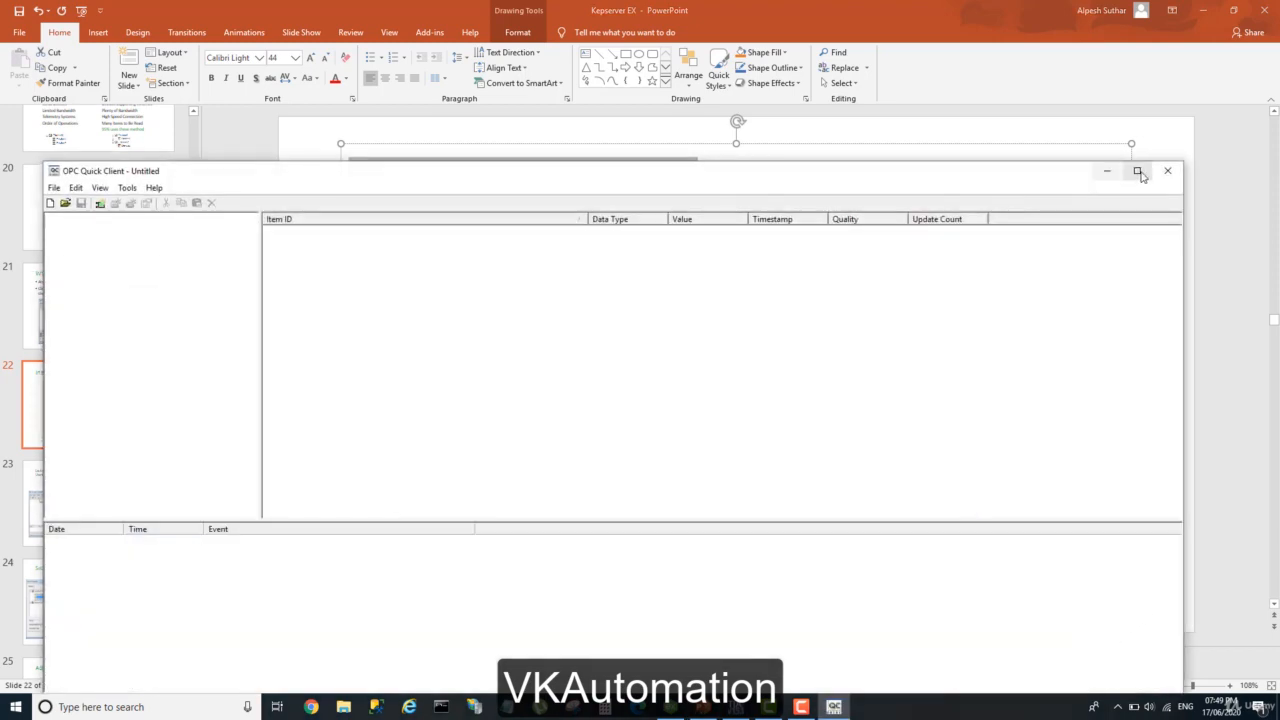
click(1139, 172)
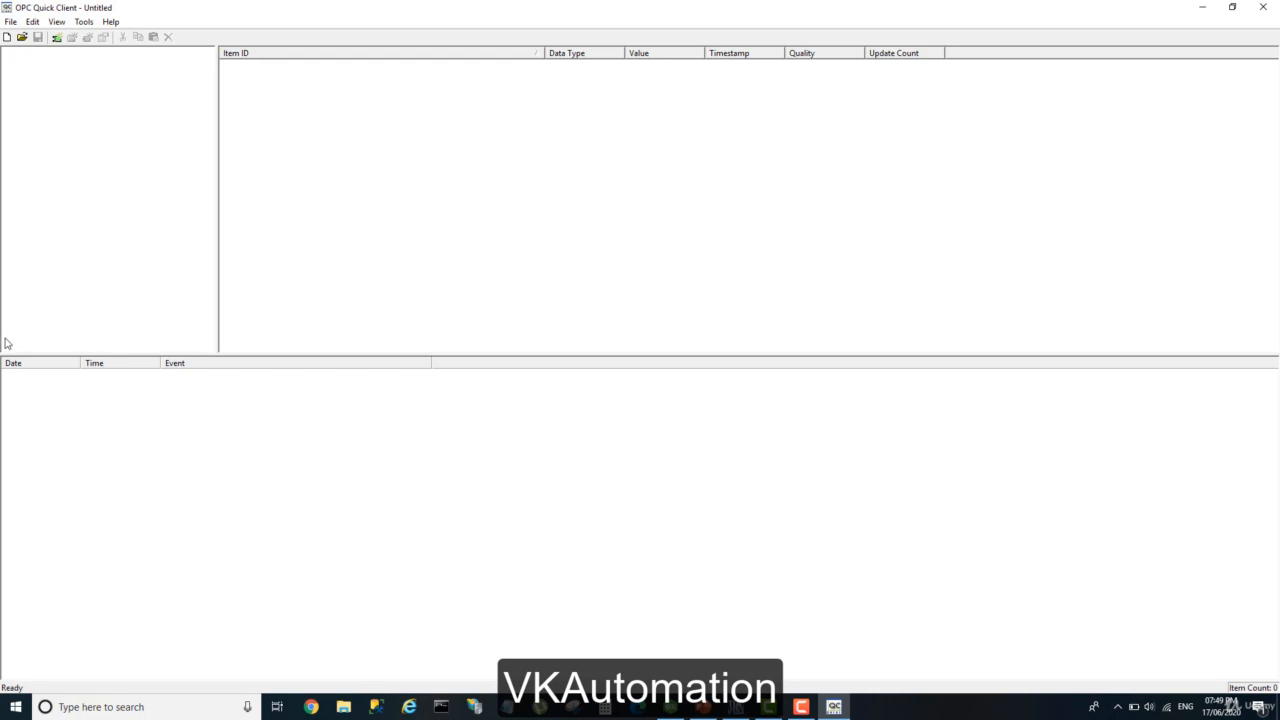
click(57, 37)
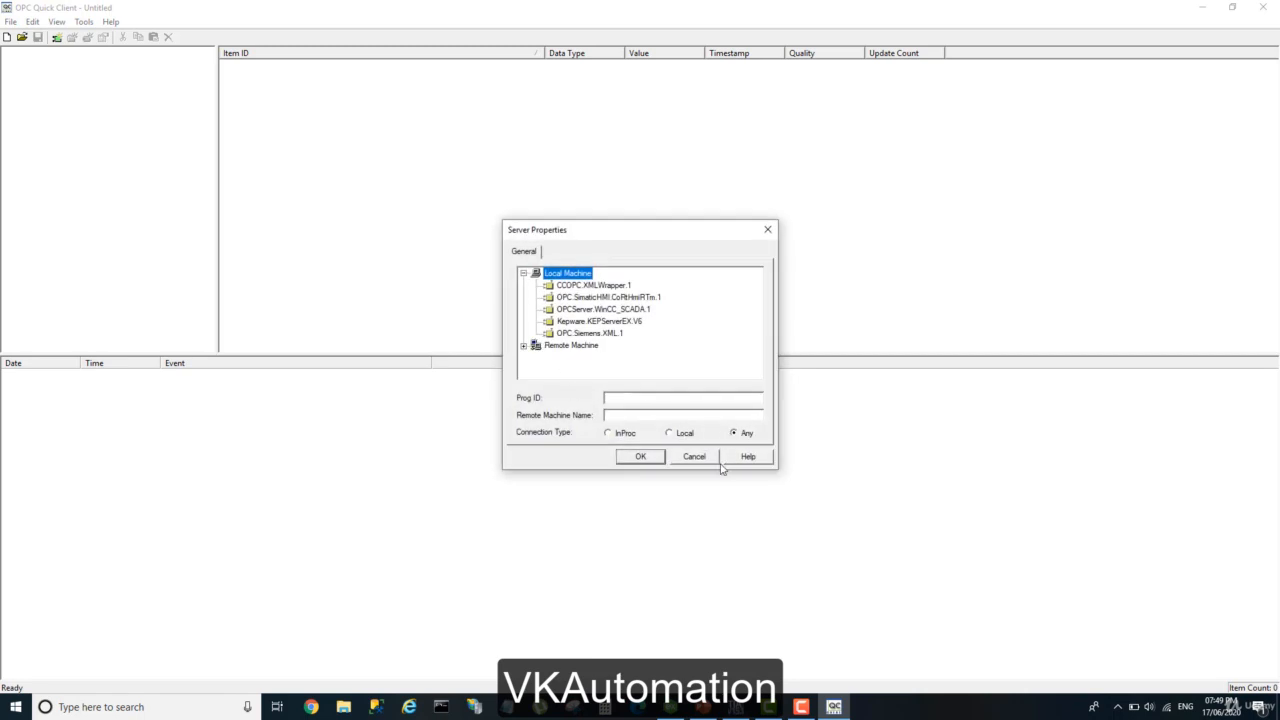
click(713, 461)
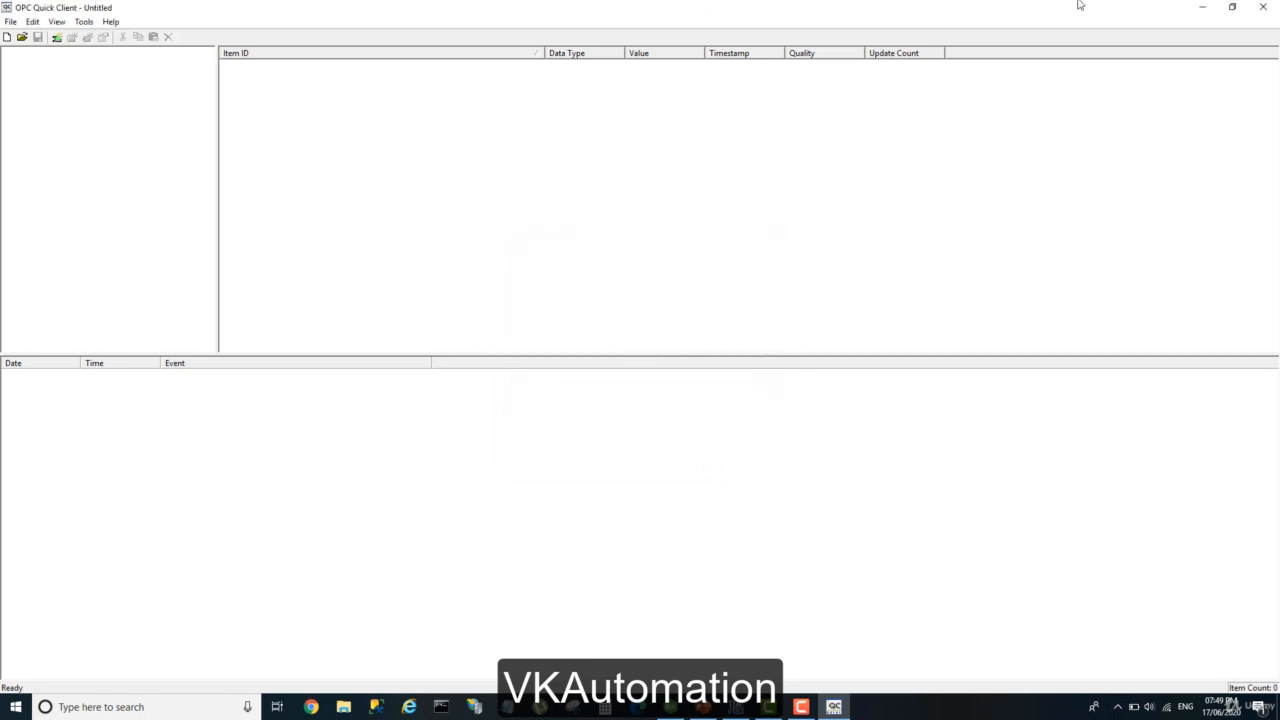
click(1262, 7)
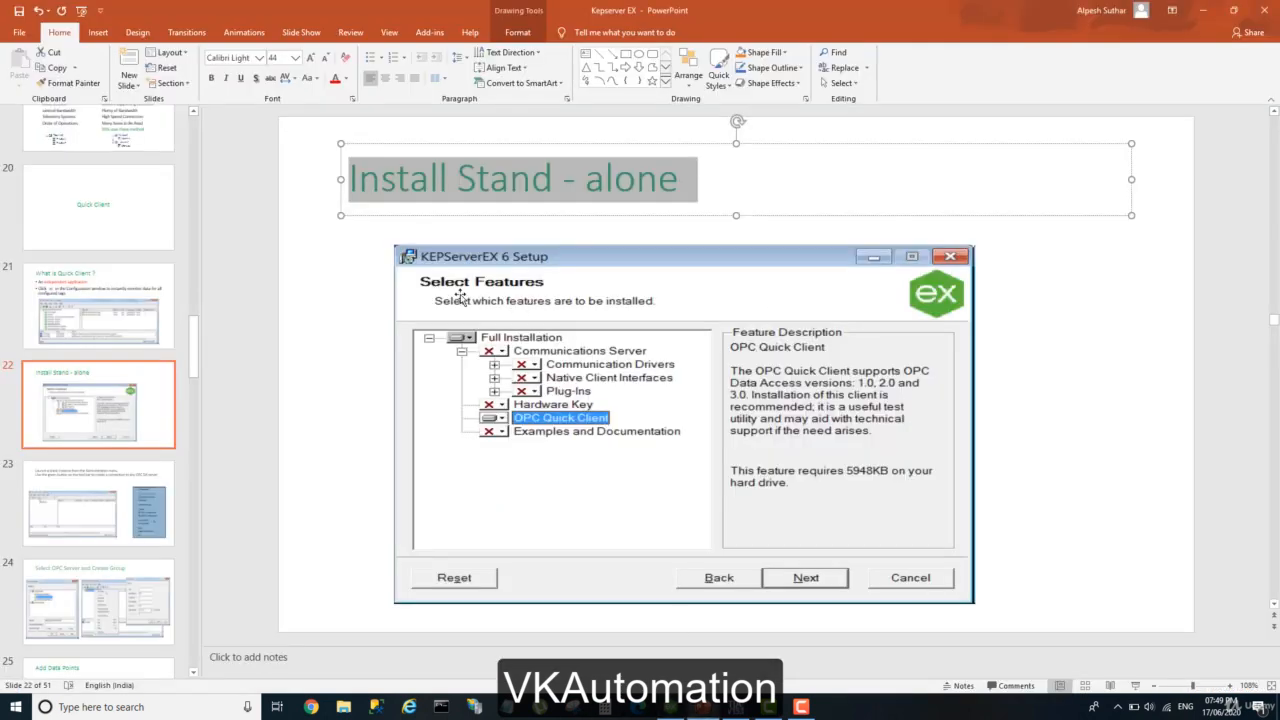
Show the What is Quick Client ? slide, relaunch OPC Quick Client from the KEPServerEX system tray icon and maximize its window.
click(153, 311)
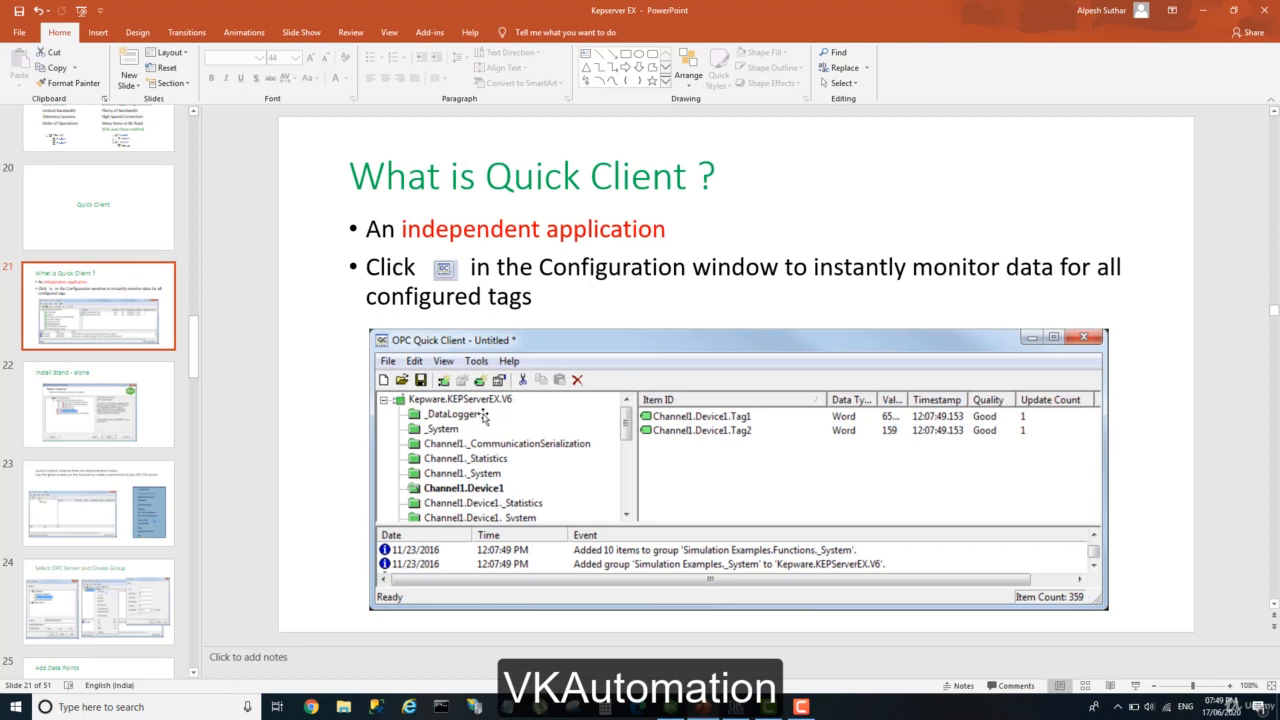
click(1117, 706)
right_click(1079, 654)
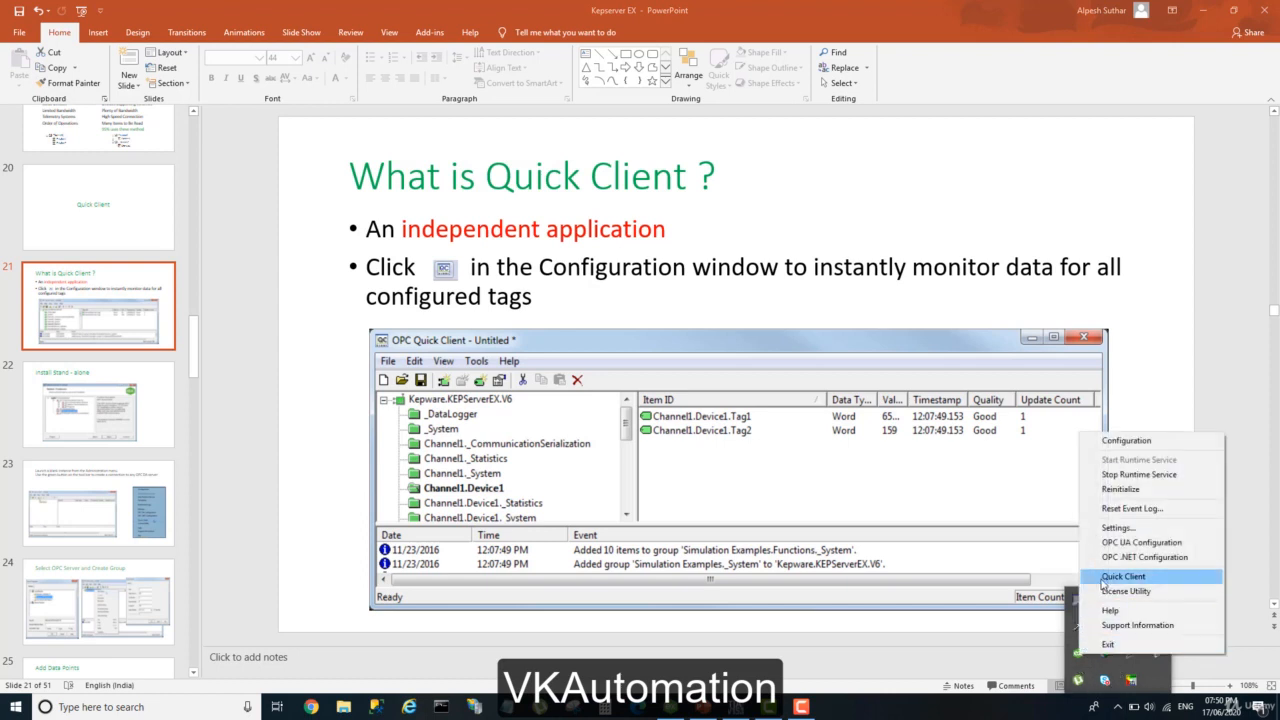
click(1123, 577)
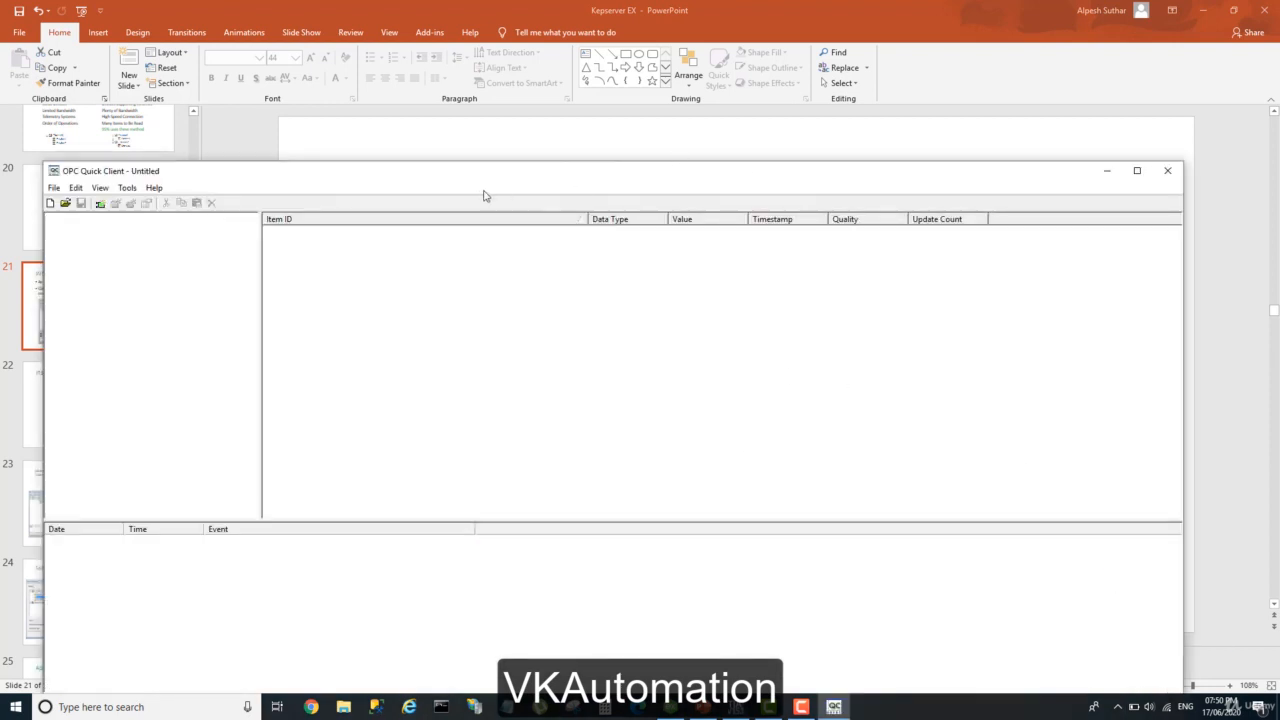
double_click(489, 174)
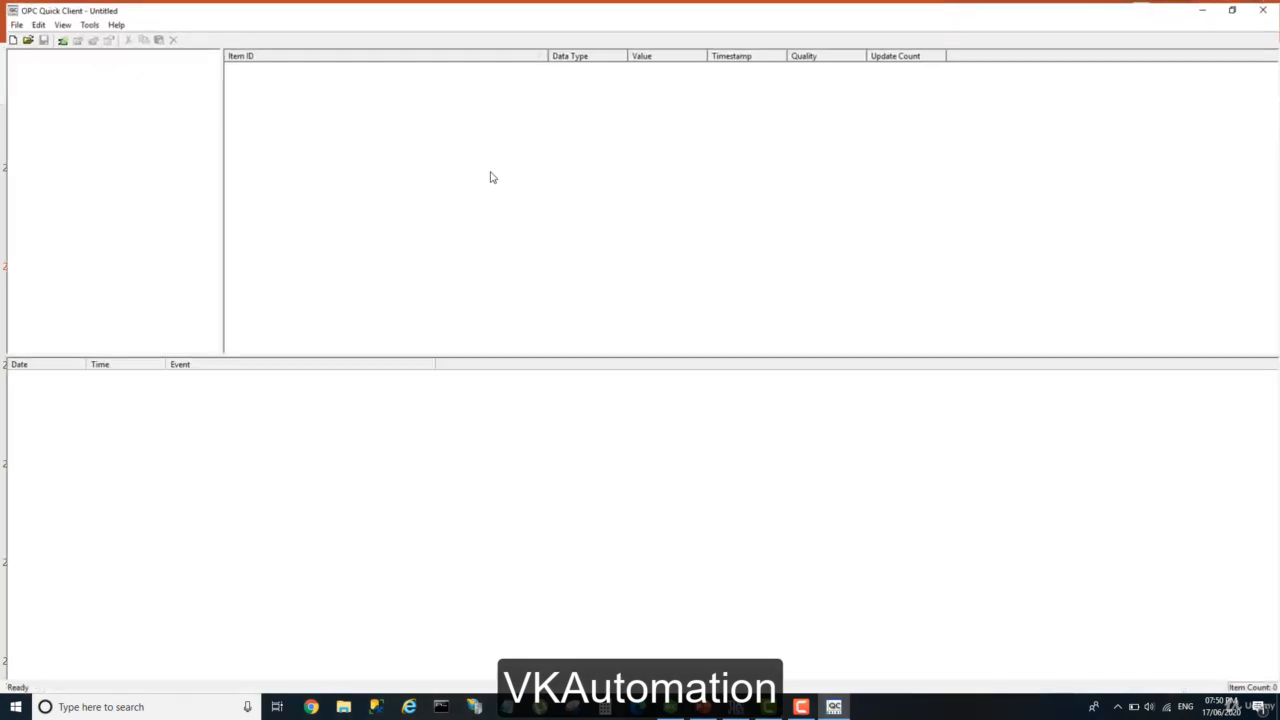
Look at the Local Machine and Remote Machine choices for a new server connection, then cancel without adding a server.
click(57, 36)
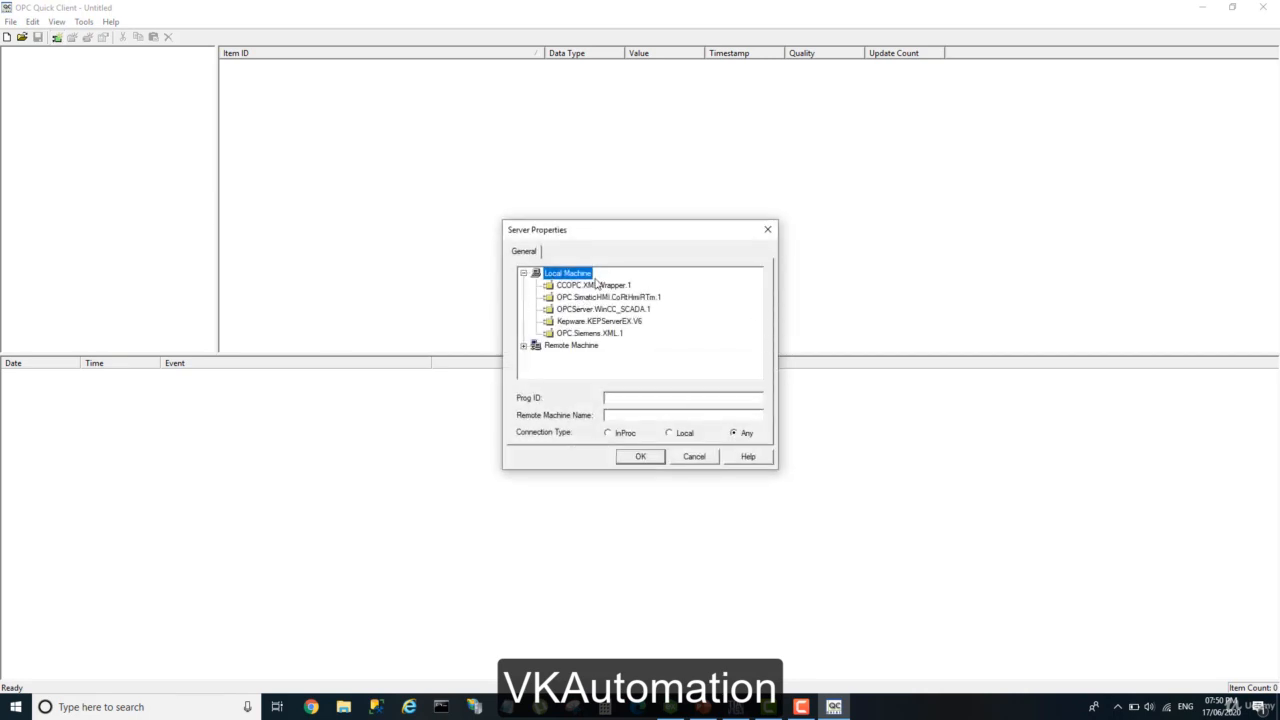
click(523, 273)
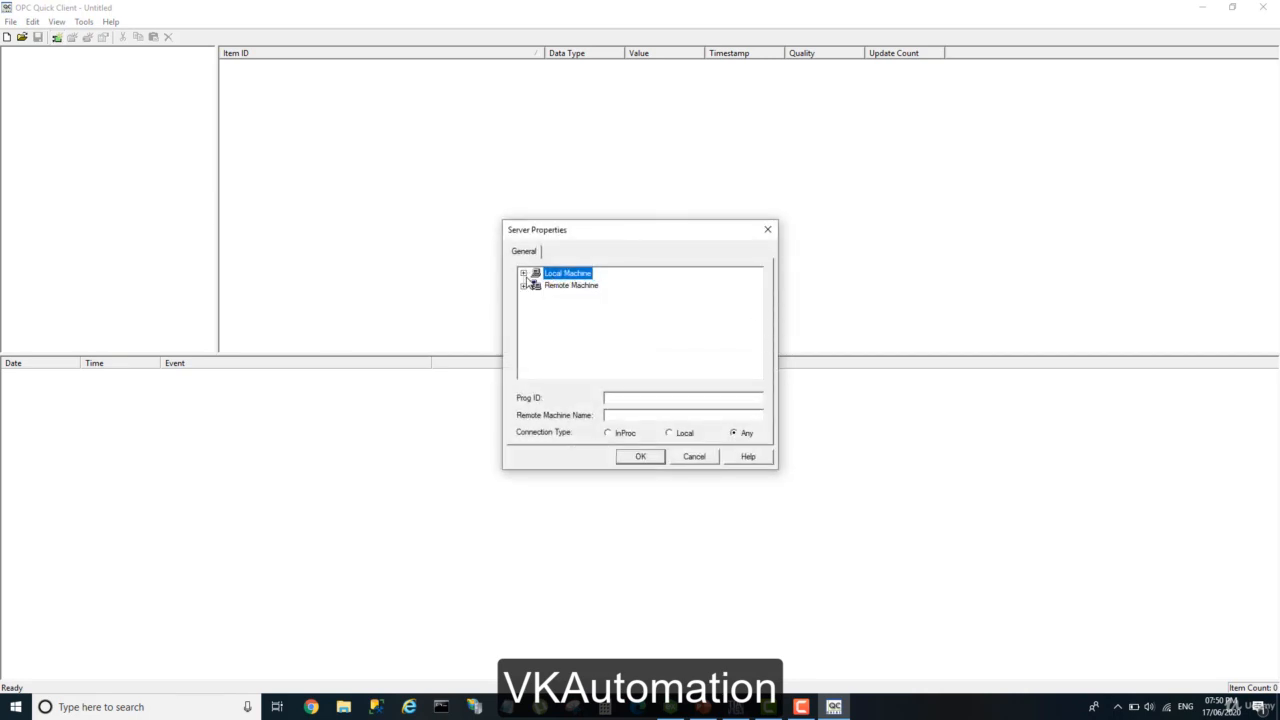
click(559, 287)
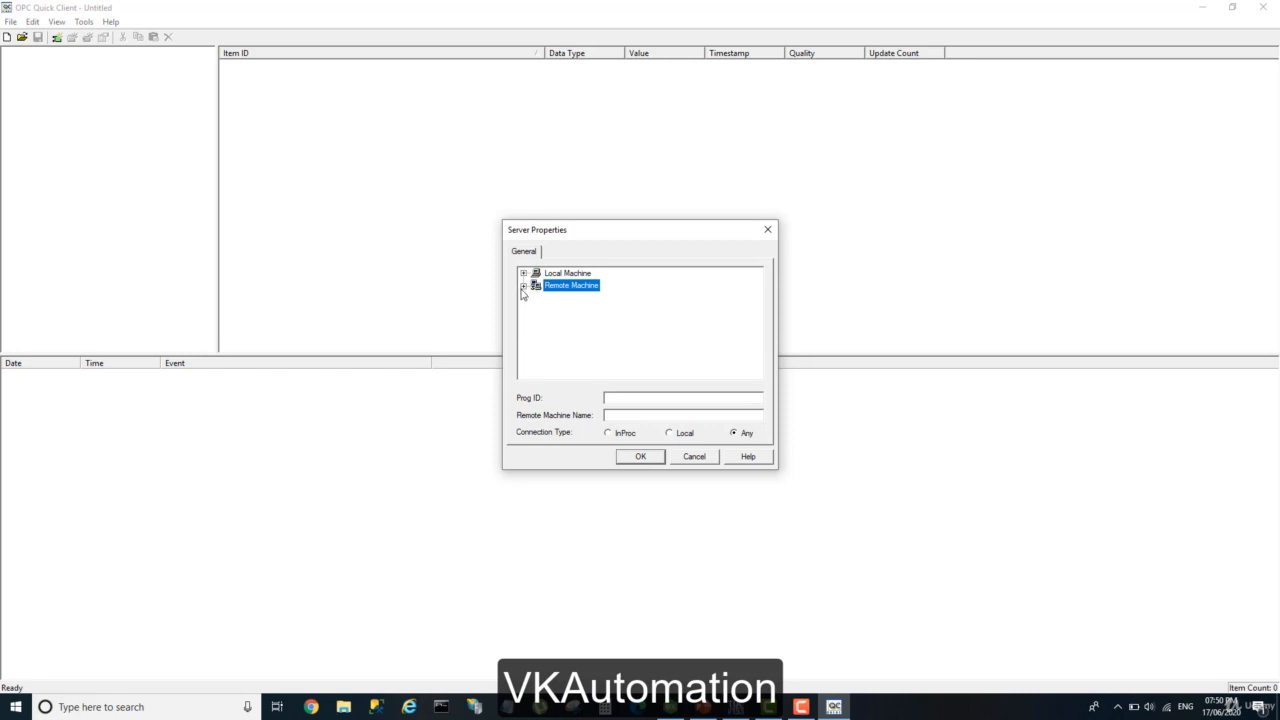
click(693, 456)
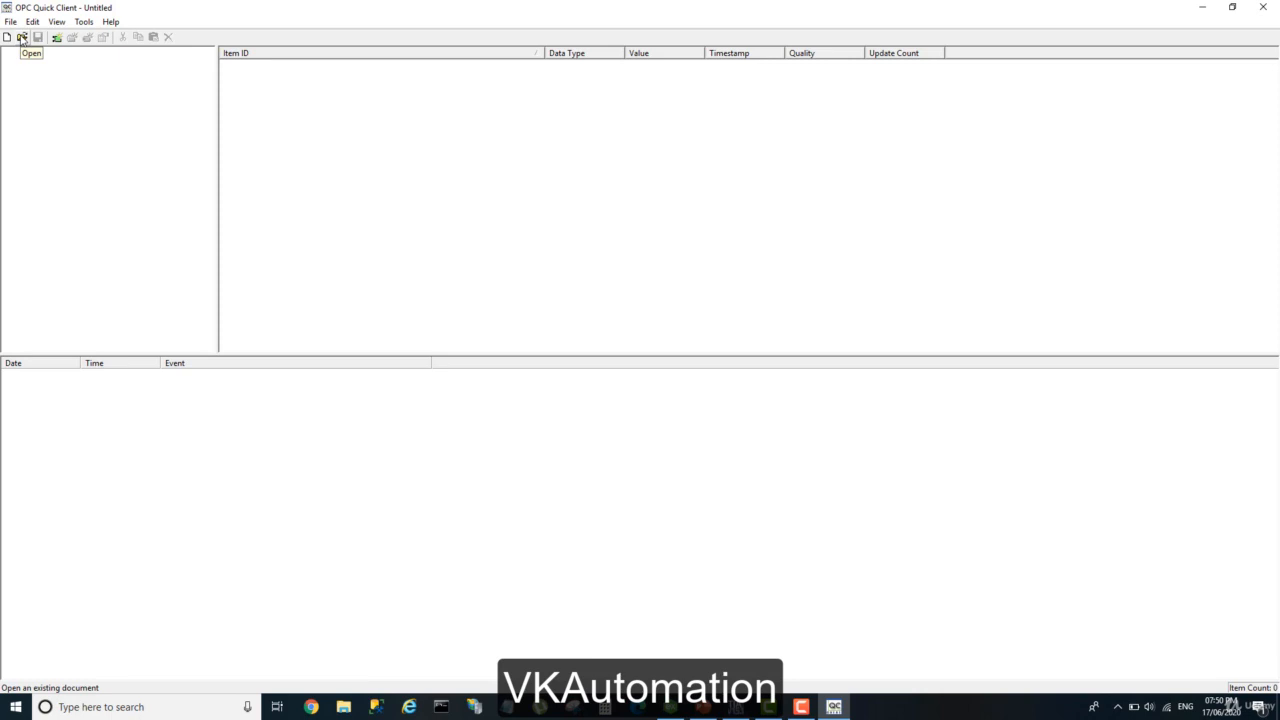
Open the saved project localtags.otc, display the items in its LOcalTag group, and close OPC Quick Client.
click(21, 38)
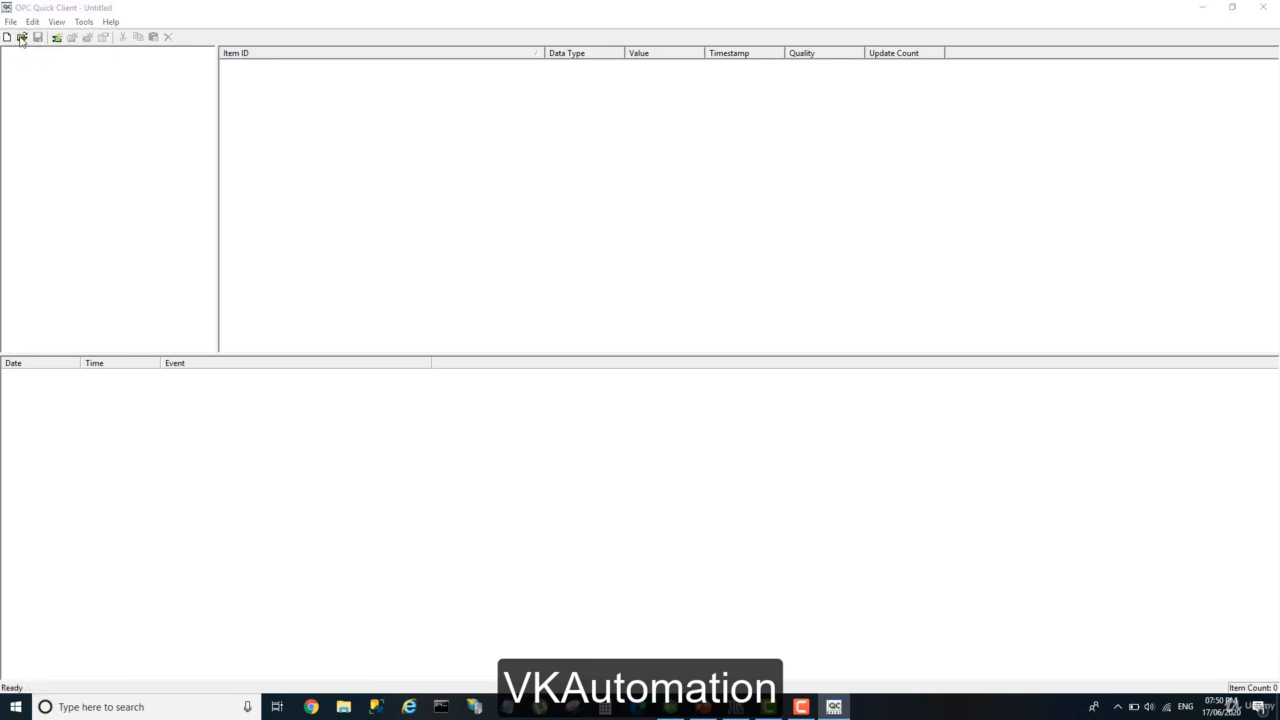
click(548, 275)
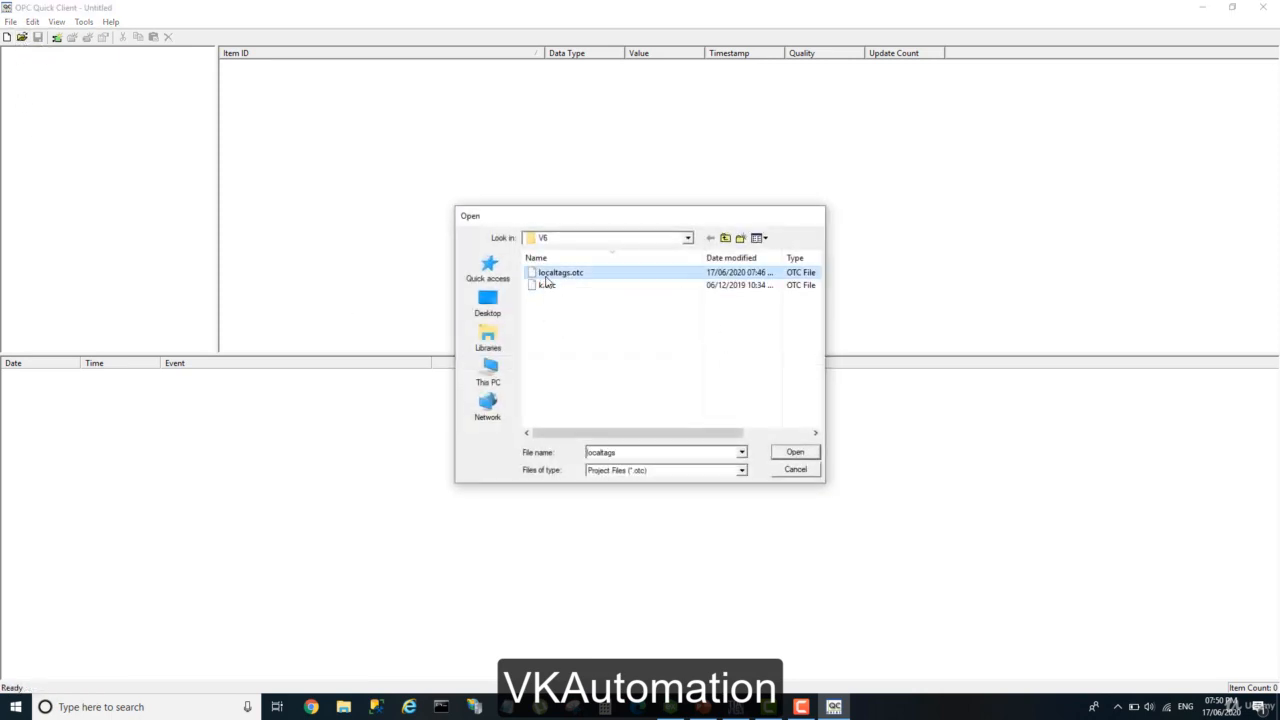
double_click(546, 278)
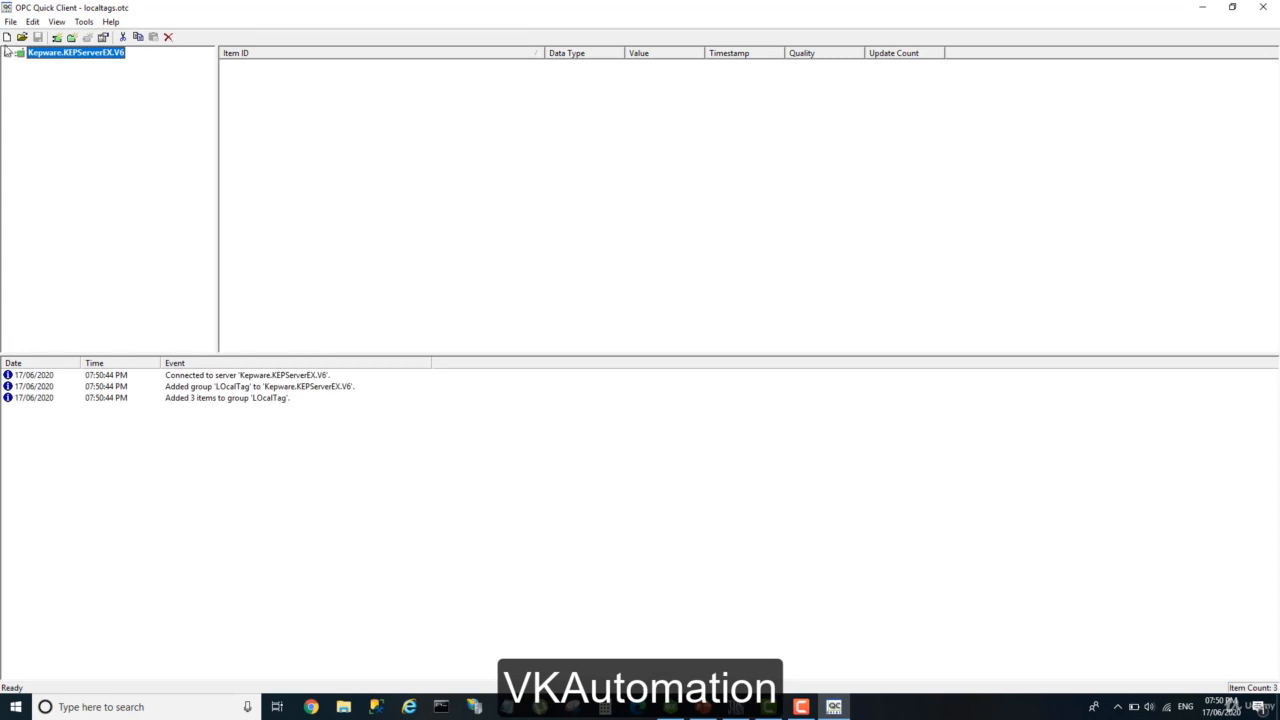
click(7, 54)
click(46, 67)
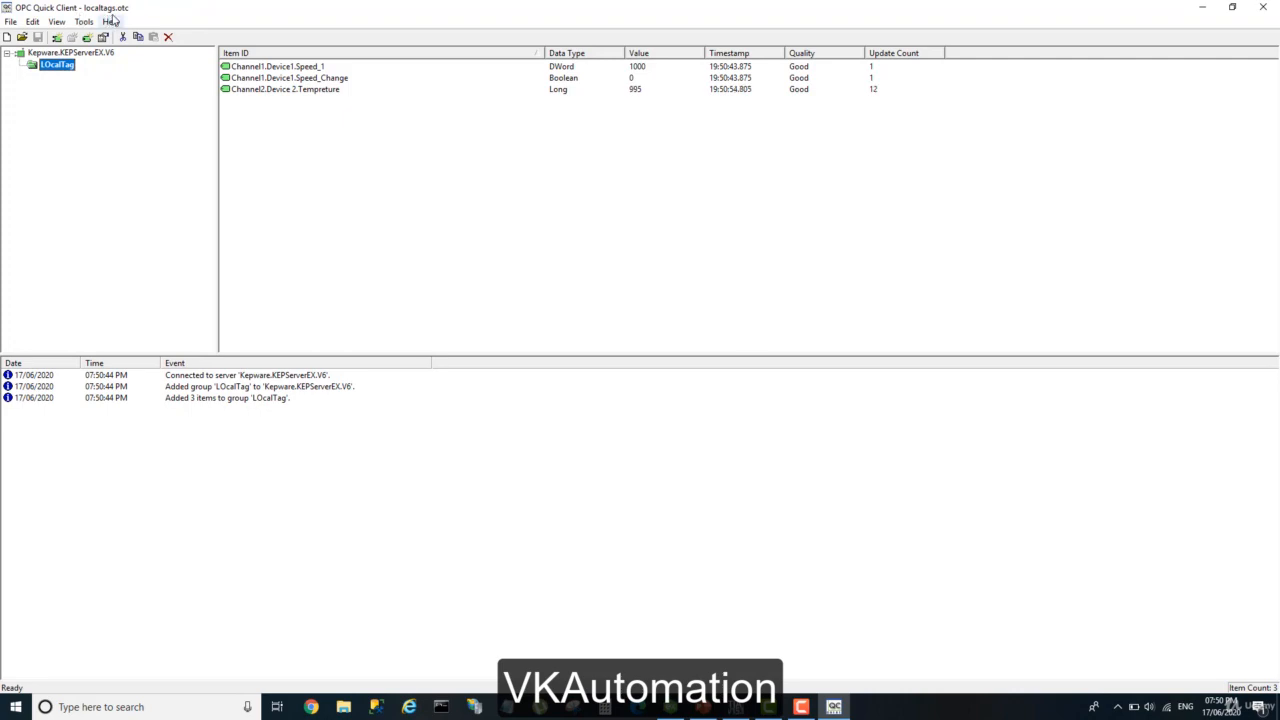
click(1262, 7)
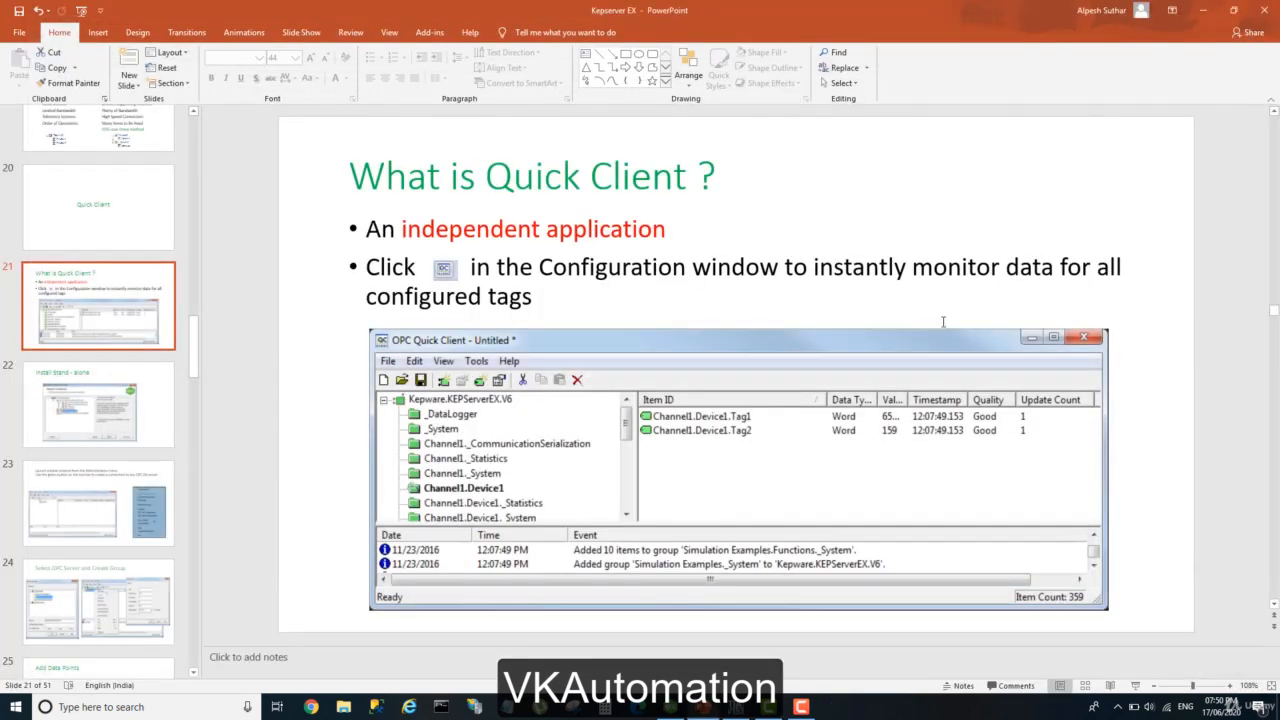
Minimize PowerPoint, launch OPC Quick Client from the KEPServerEX Configuration window and maximize it.
click(1203, 10)
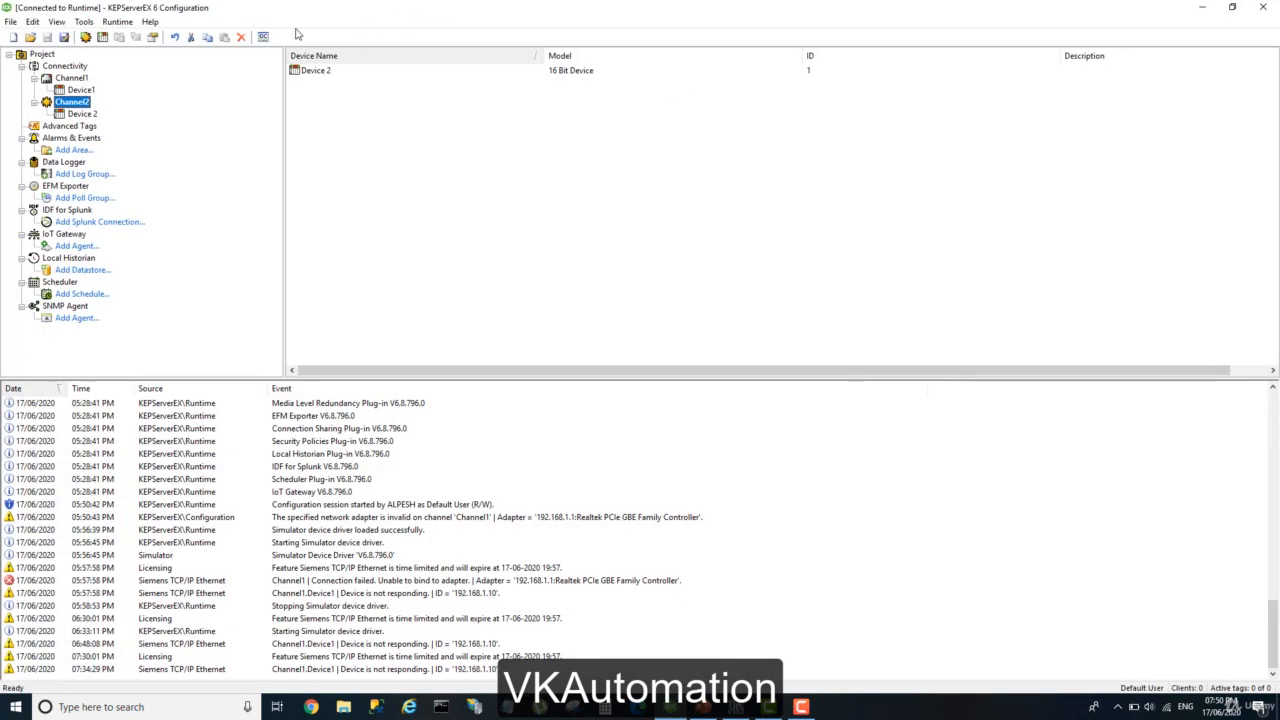
click(263, 39)
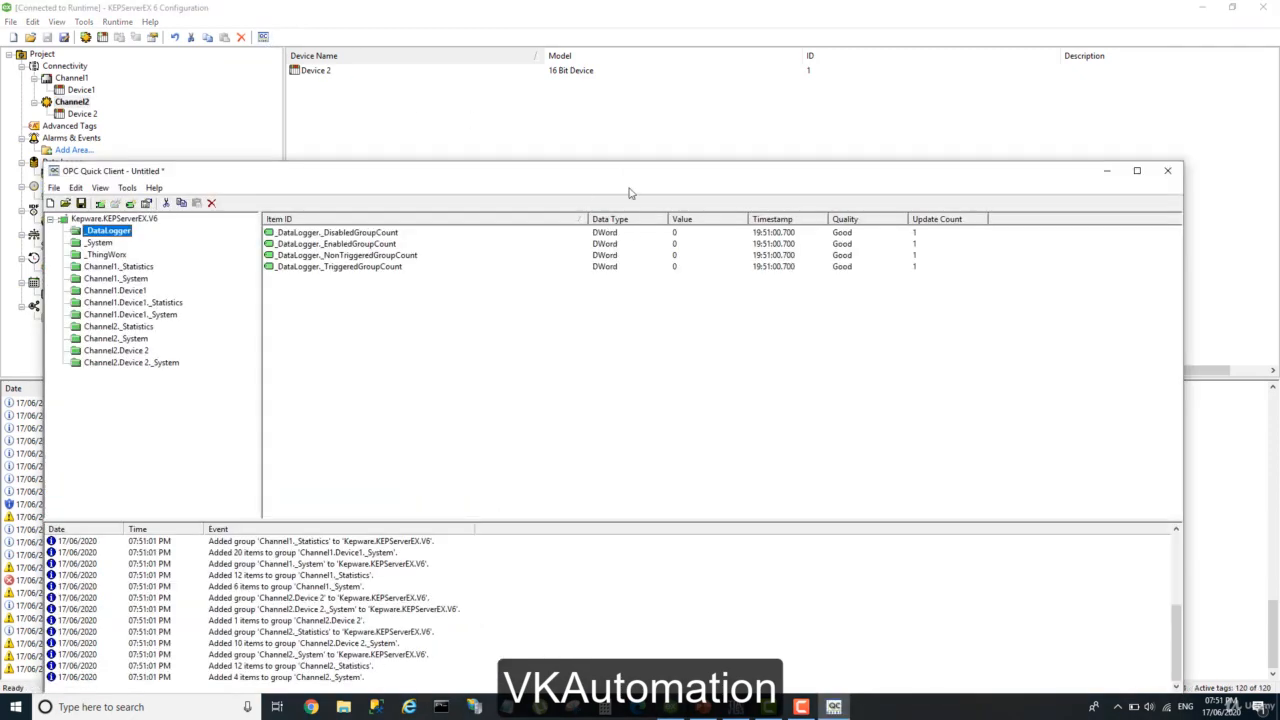
click(1137, 171)
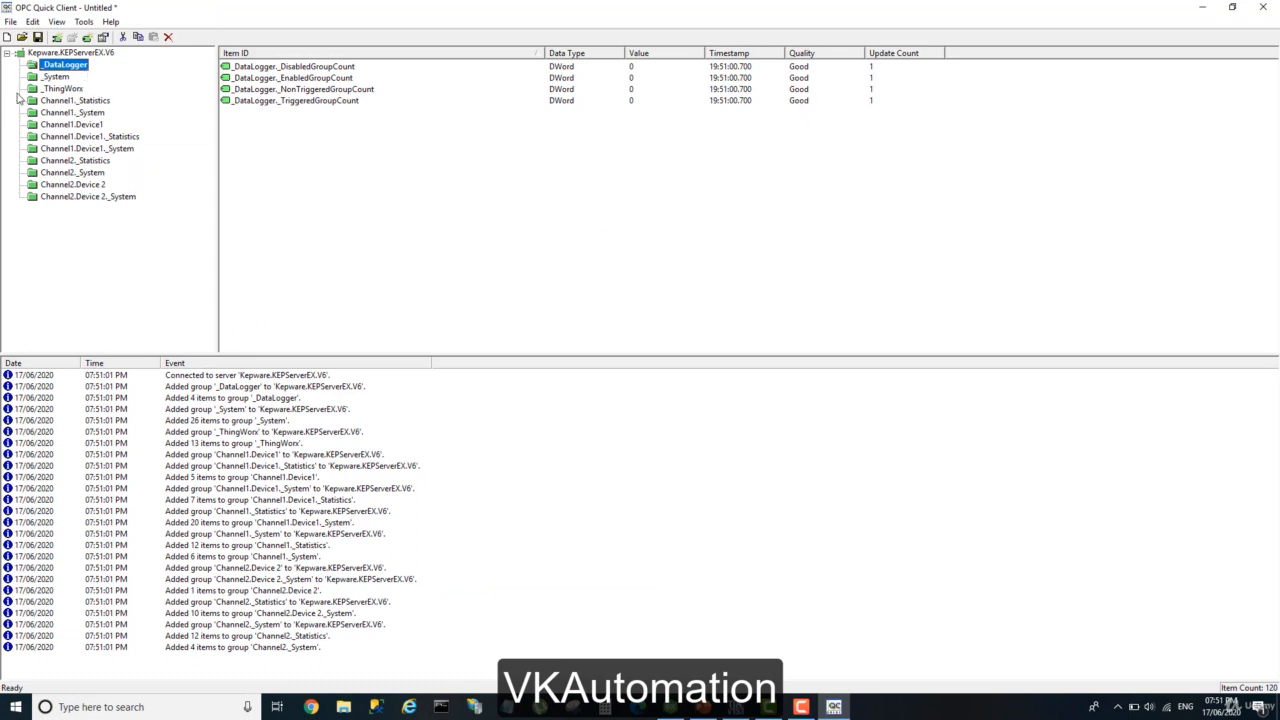
Switch to KEPServerEX Configuration, look at Channel1 and Channel2 in the project tree, and return to OPC Quick Client.
click(673, 708)
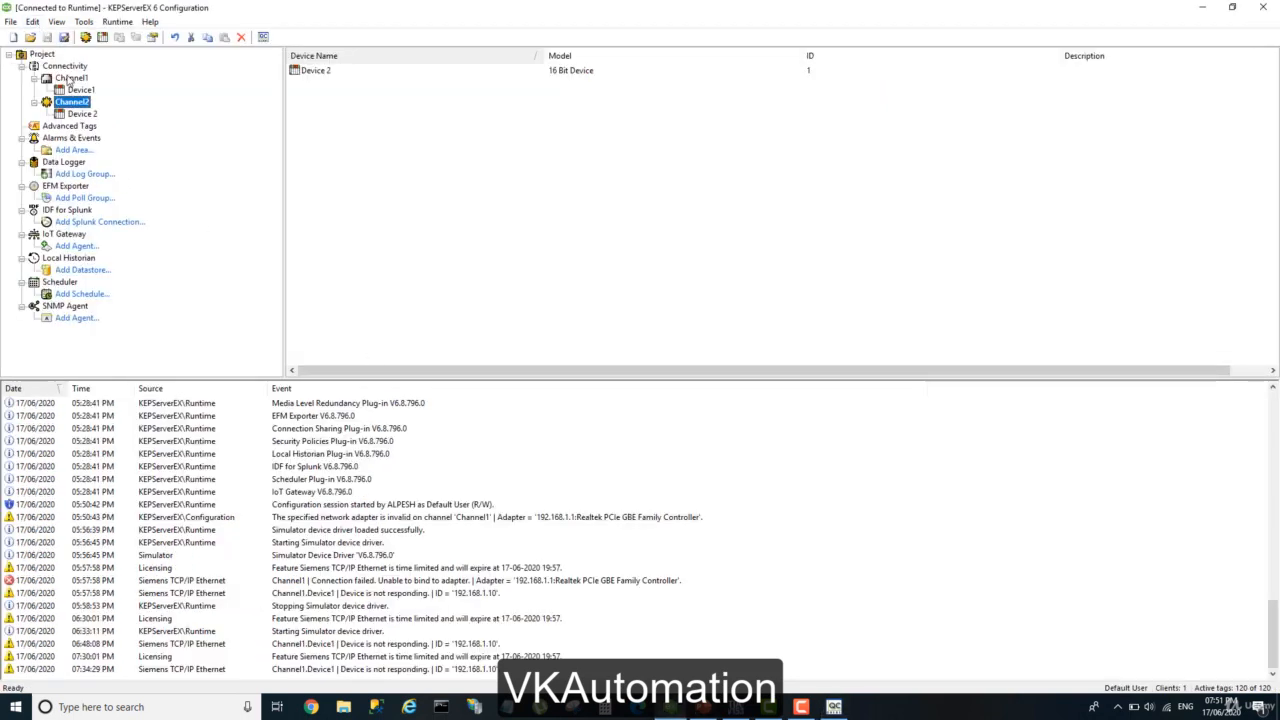
click(68, 79)
click(70, 103)
click(834, 707)
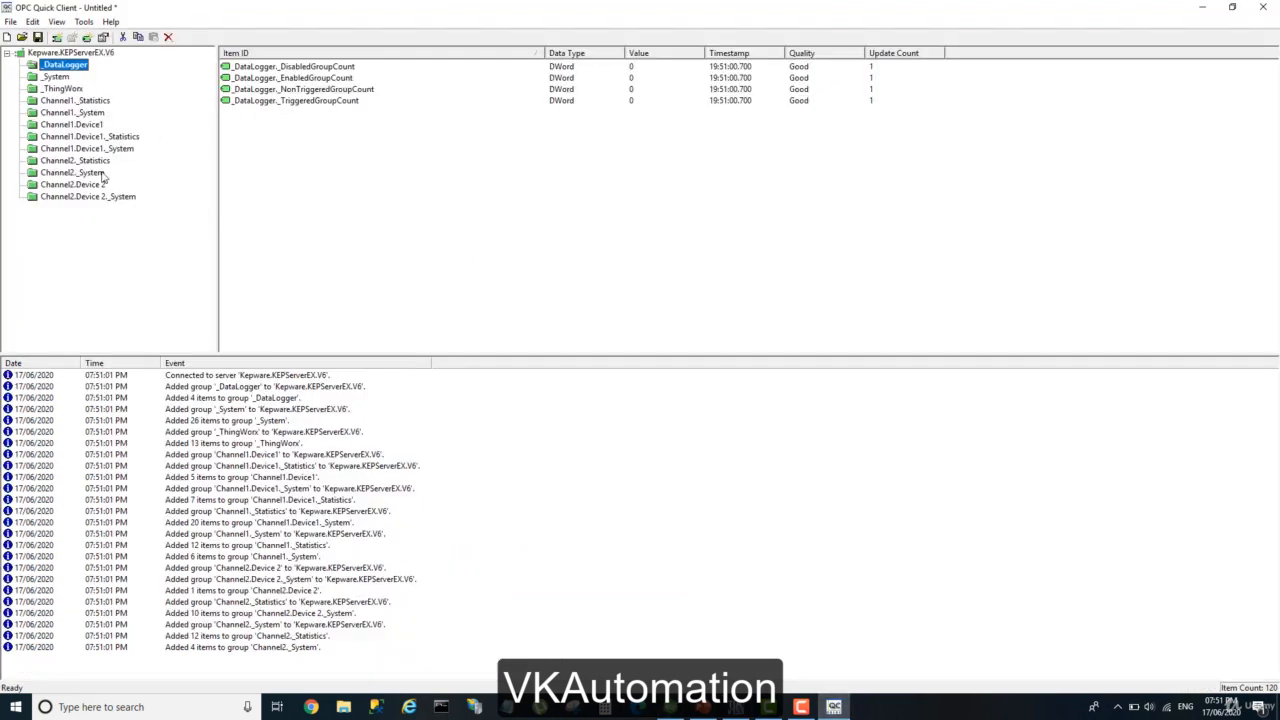
View the items in the Channel1.Device1 and Channel2.Device 2 groups, and close OPC Quick Client without saving.
click(88, 125)
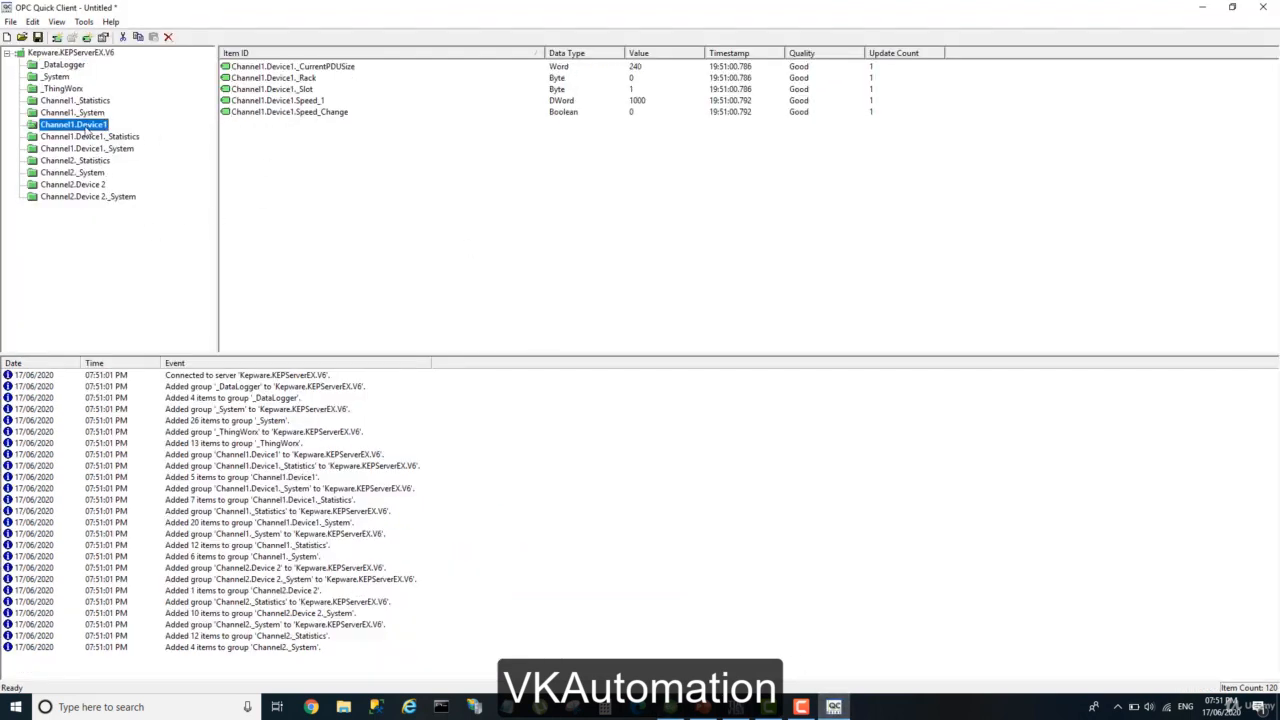
click(88, 186)
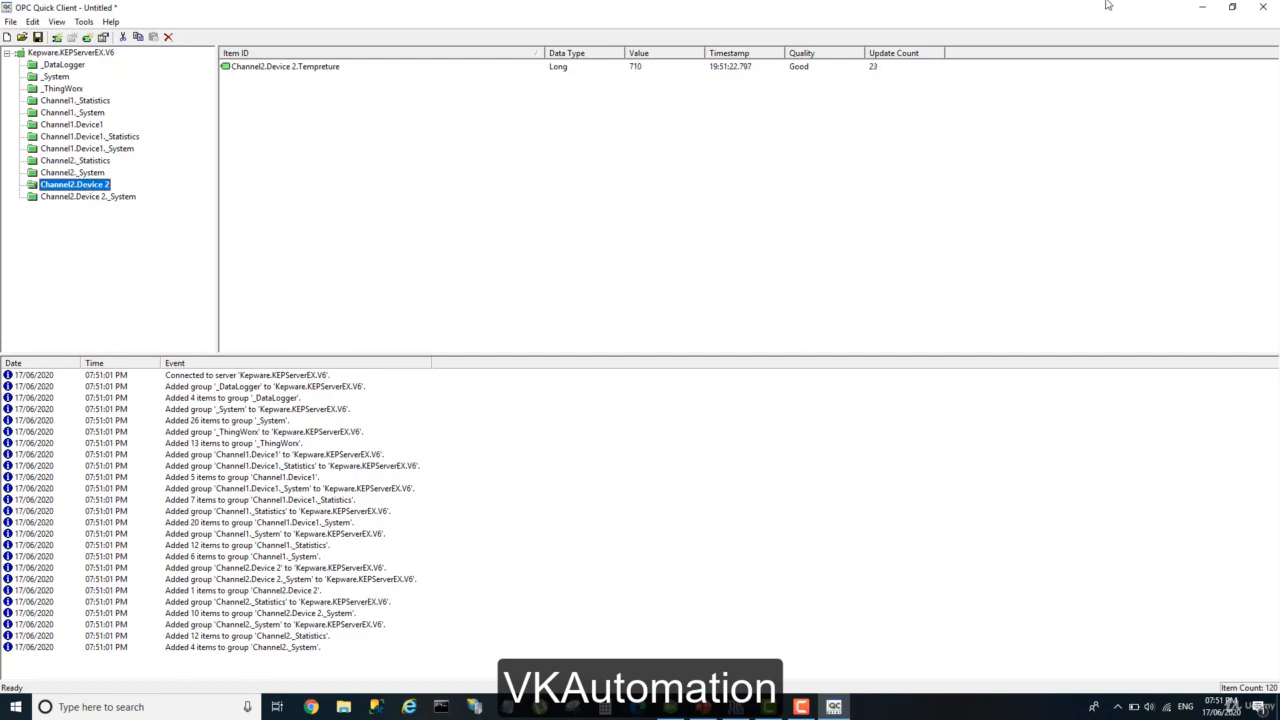
click(1259, 7)
click(641, 381)
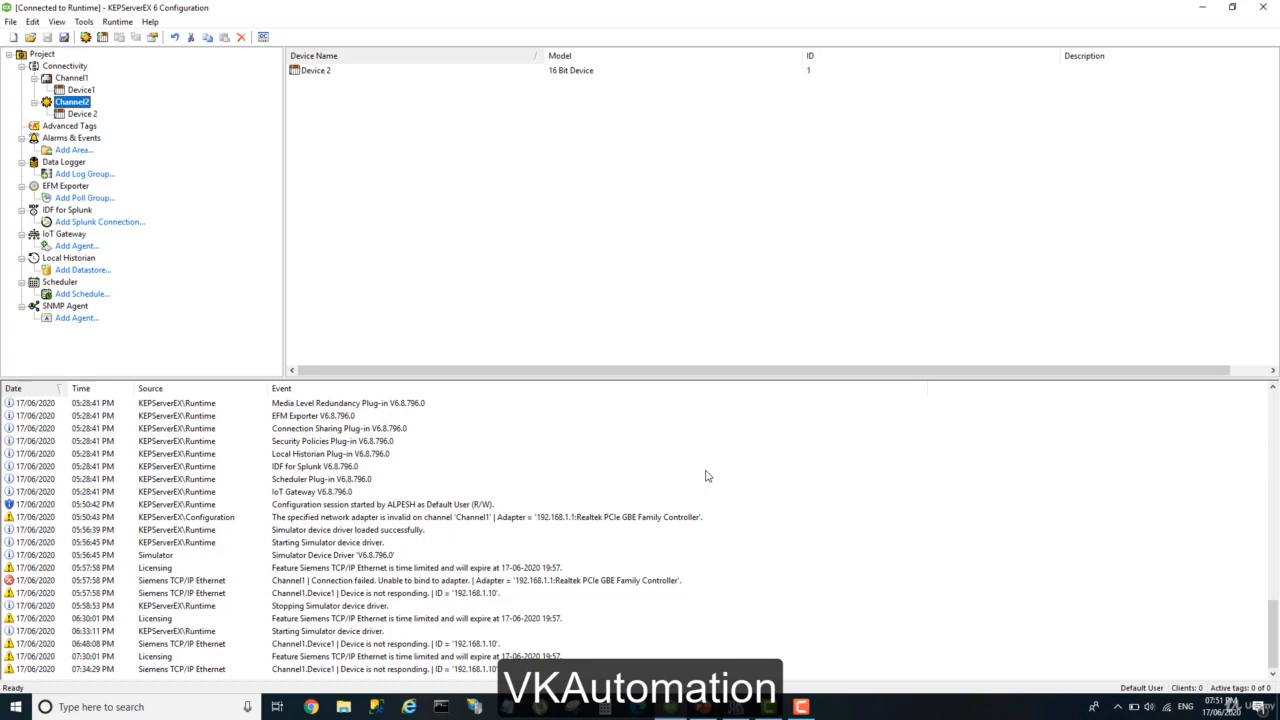
click(810, 709)
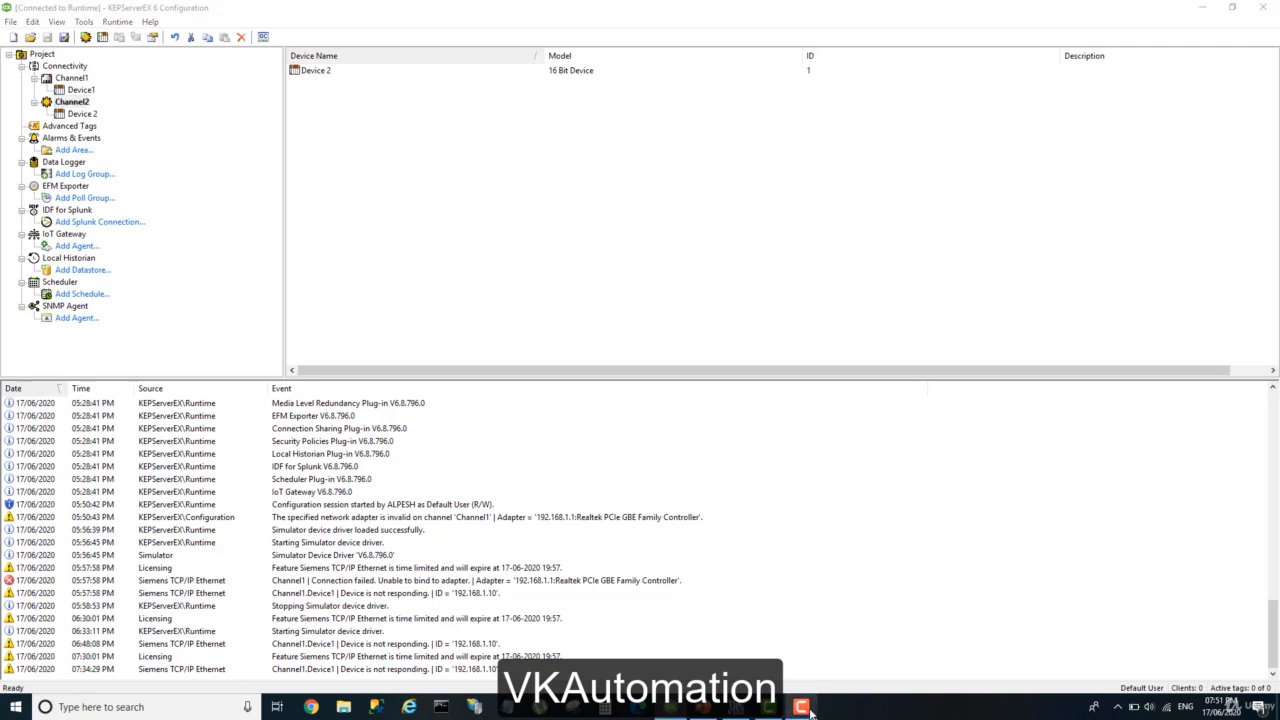